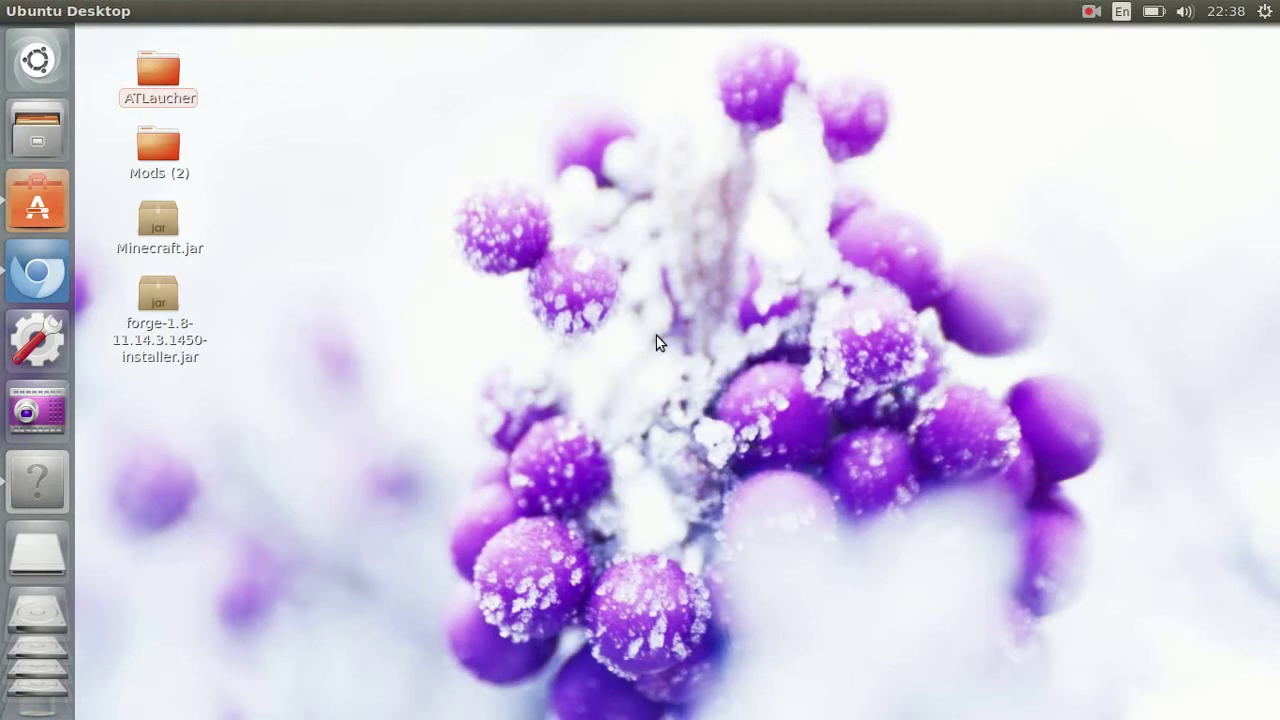
Step: Clear the desktop icon selection and launch Chromium from the Unity launcher
{"action": "left_click_drag", "start_coordinate": [1100, 106], "coordinate": [723, 614]}
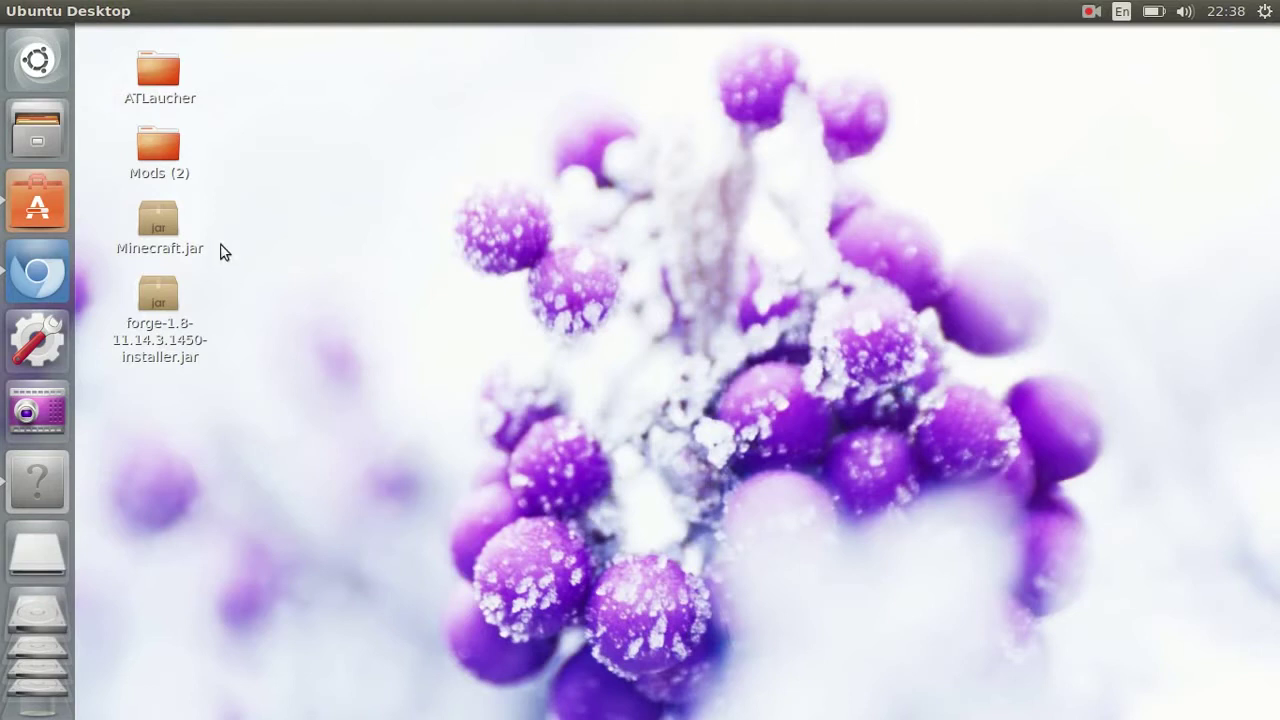
{"action": "left_click", "coordinate": [45, 275]}
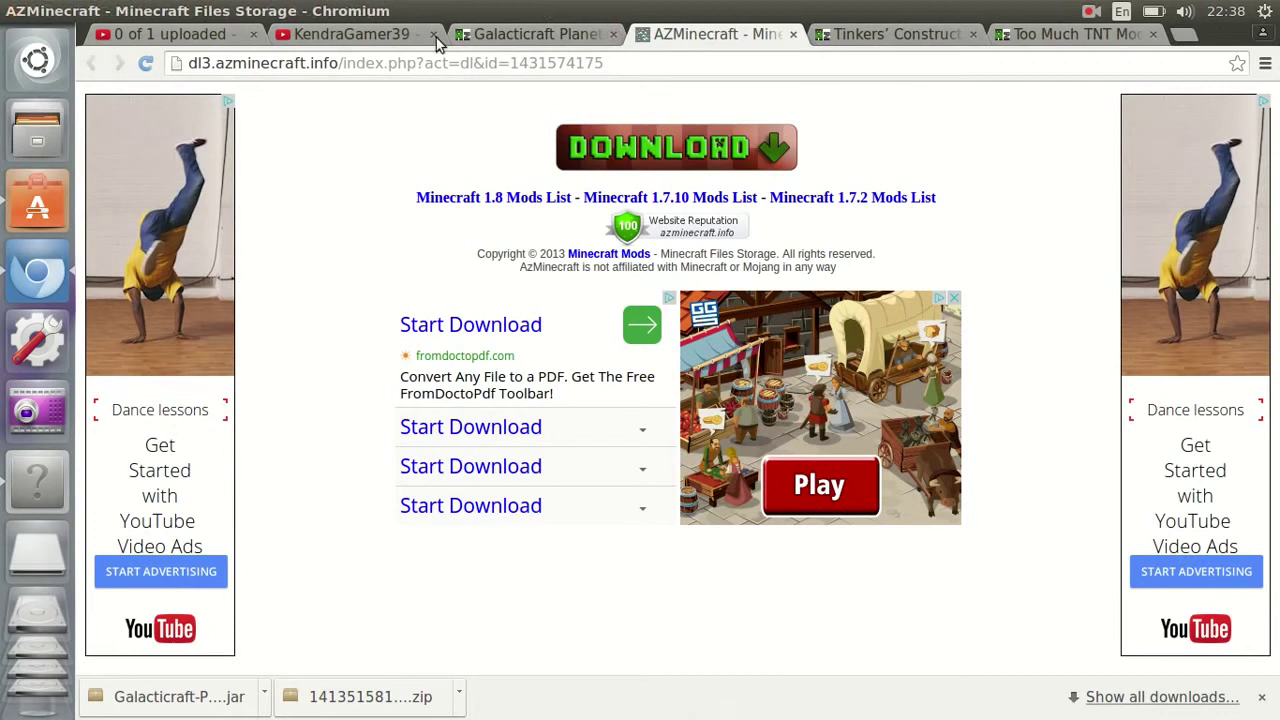
Step: Switch to the Galacticraft Planets tab and load google.com from its address bar
{"action": "left_click", "coordinate": [555, 36]}
{"action": "scroll", "coordinate": [375, 130], "scroll_direction": "up", "scroll_amount": 10}
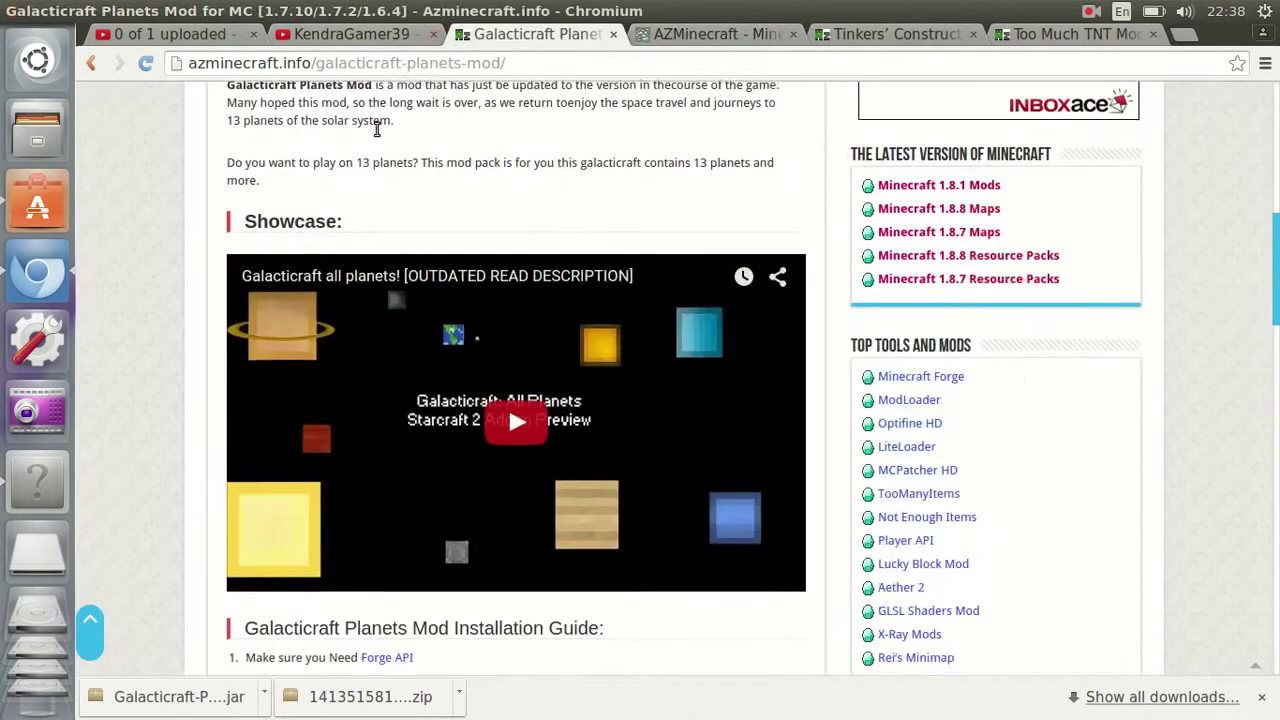
{"action": "scroll", "coordinate": [371, 137], "scroll_direction": "up", "scroll_amount": 1}
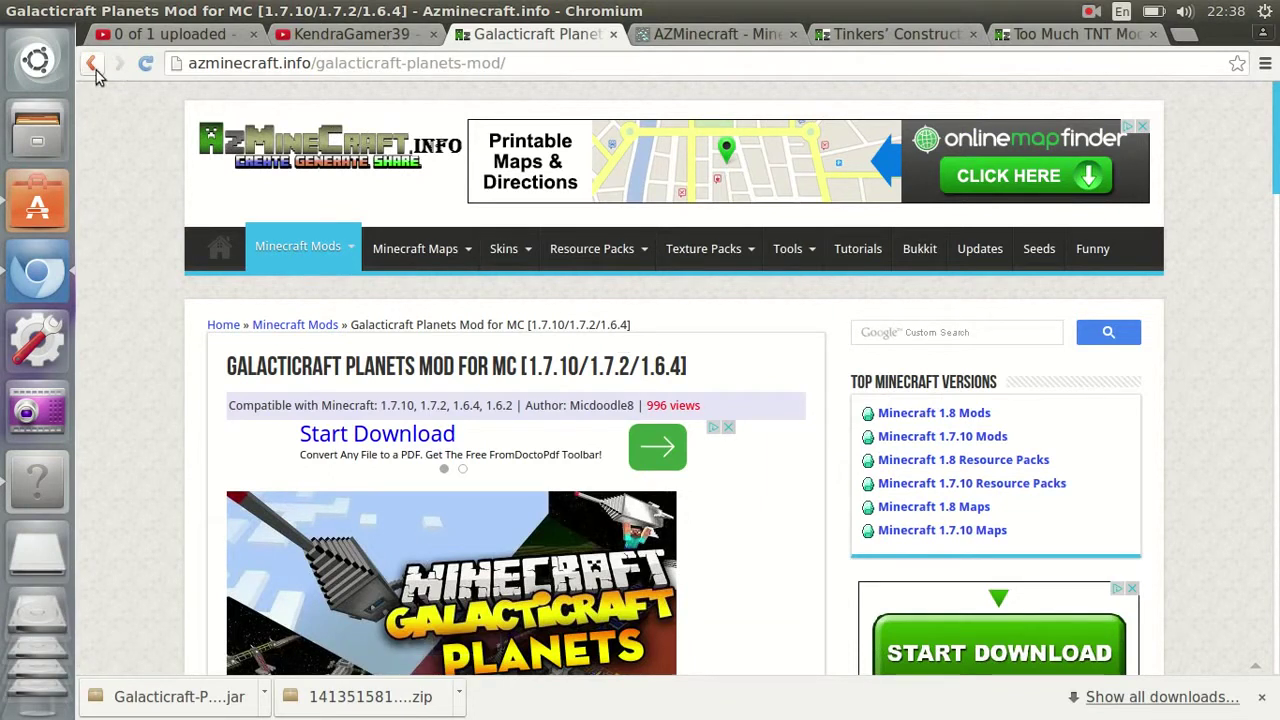
{"action": "left_click", "coordinate": [508, 63]}
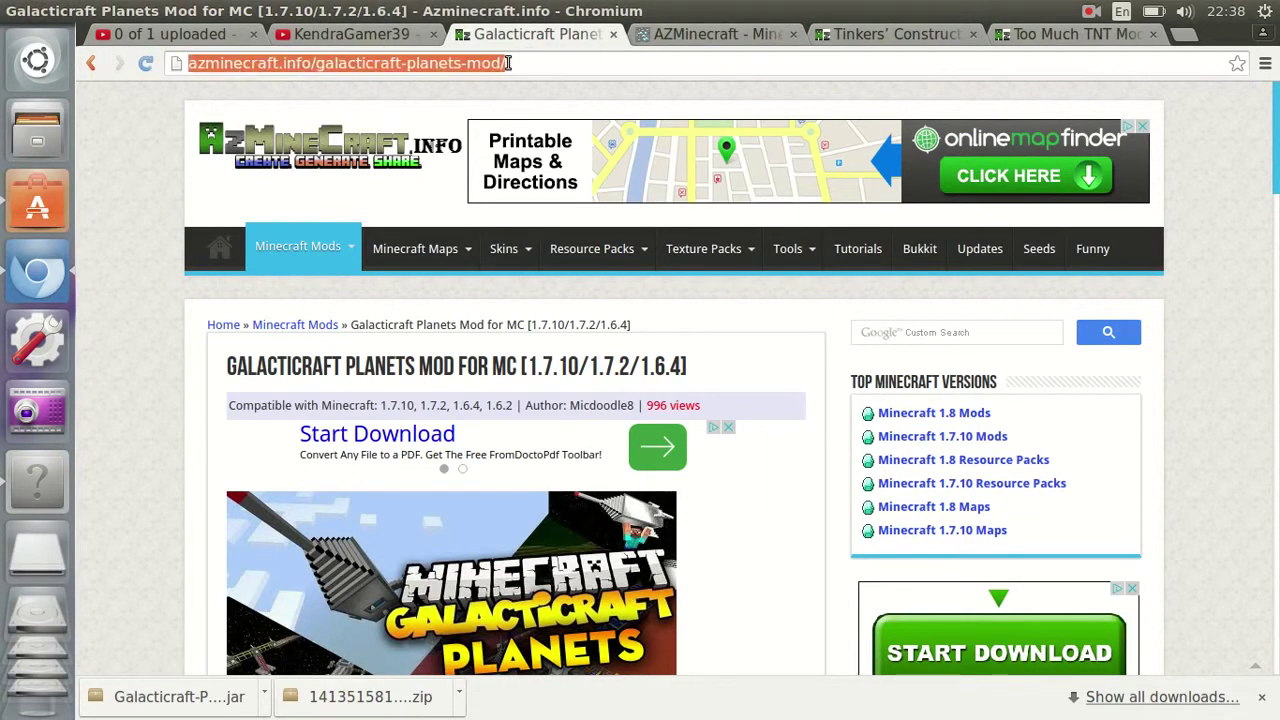
{"action": "type", "text": "goo"}
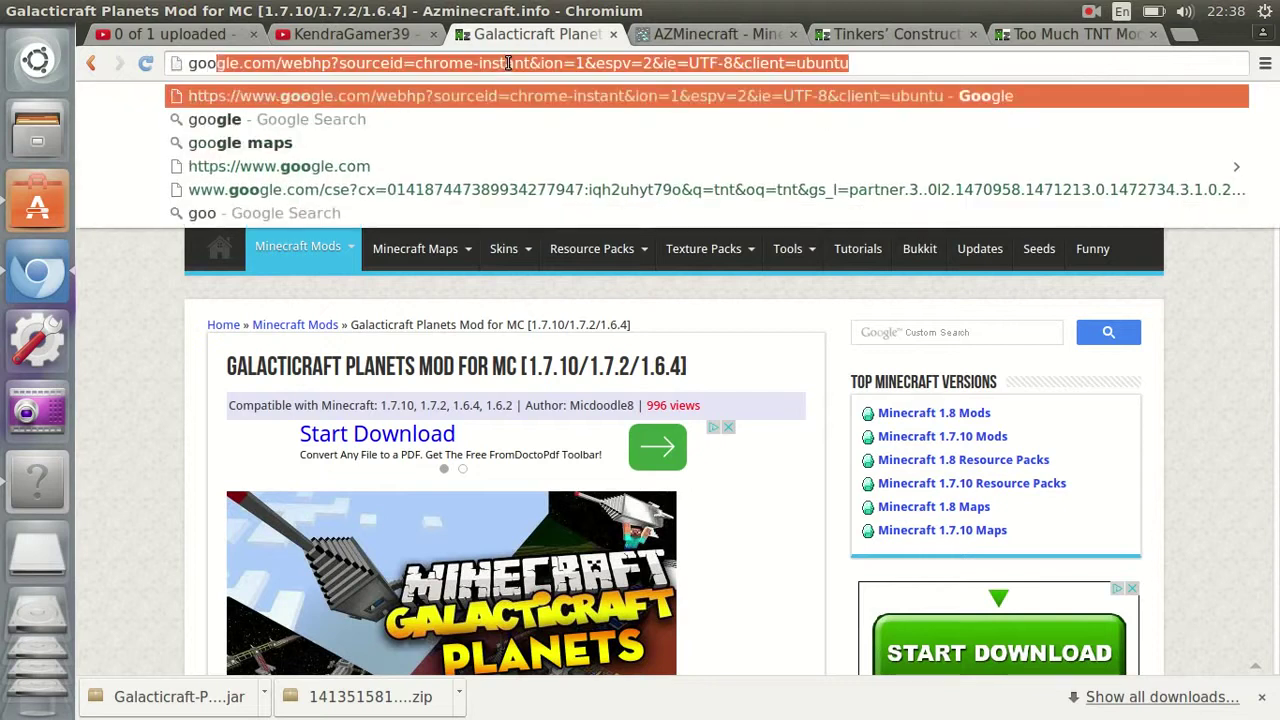
{"action": "key", "text": "Return"}
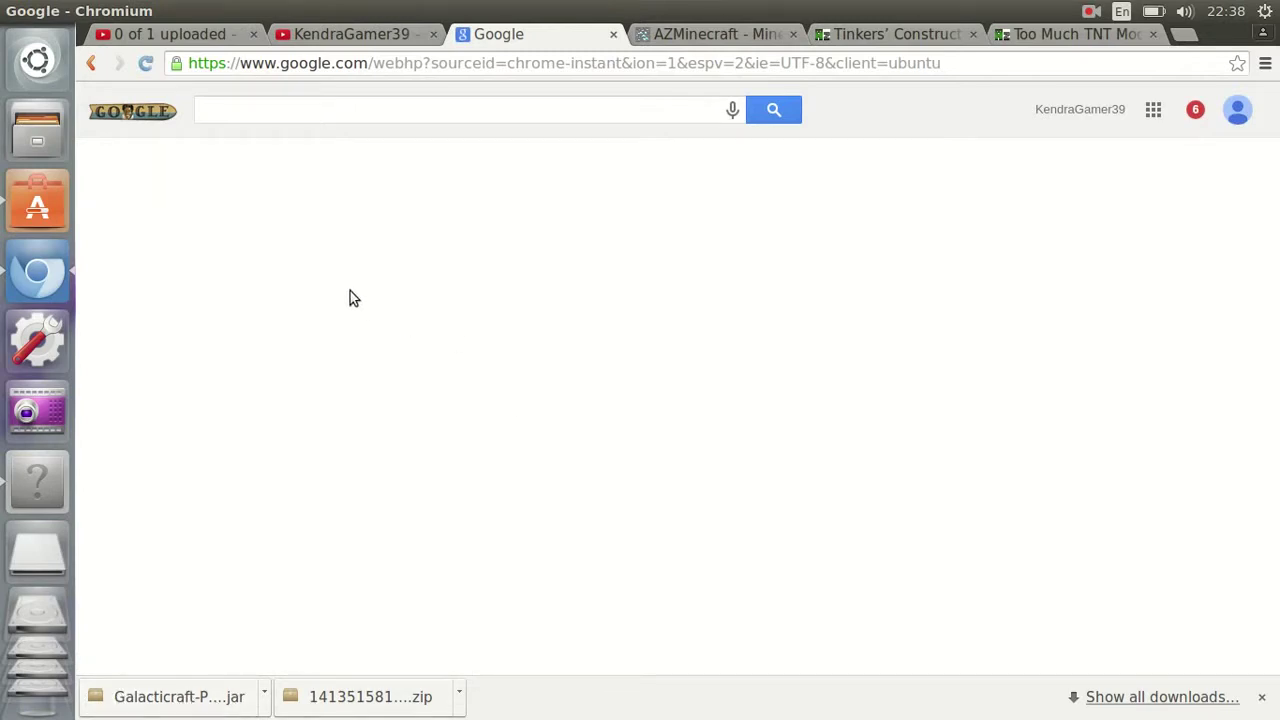
Step: Search Google for 'azminecraft.info'
{"action": "left_click", "coordinate": [329, 114]}
{"action": "type", "text": "az"}
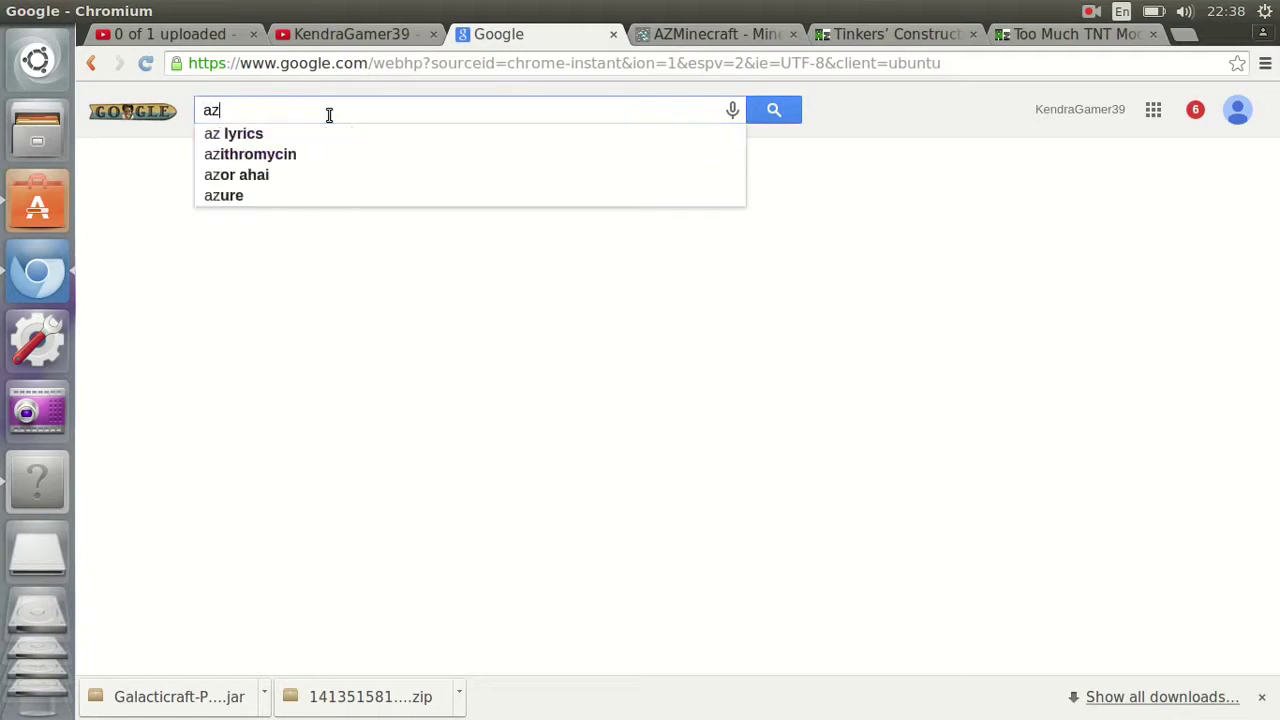
{"action": "type", "text": "minecr"}
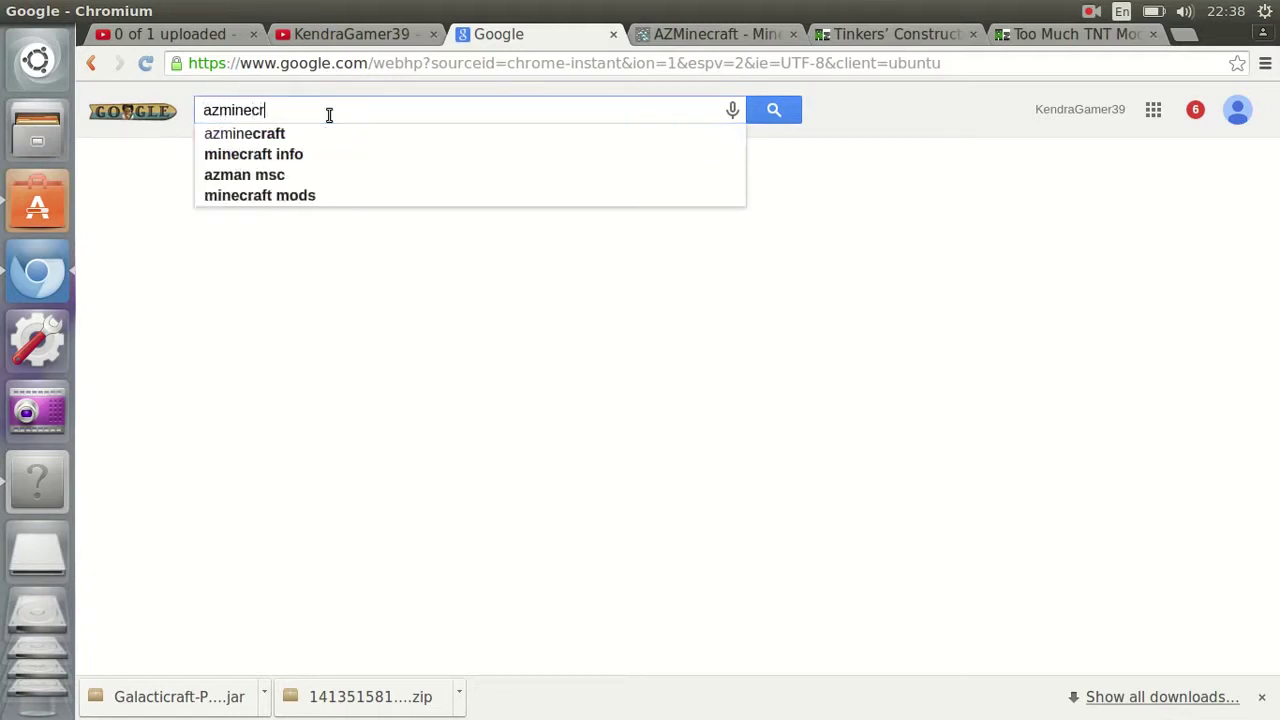
{"action": "type", "text": "aft.info"}
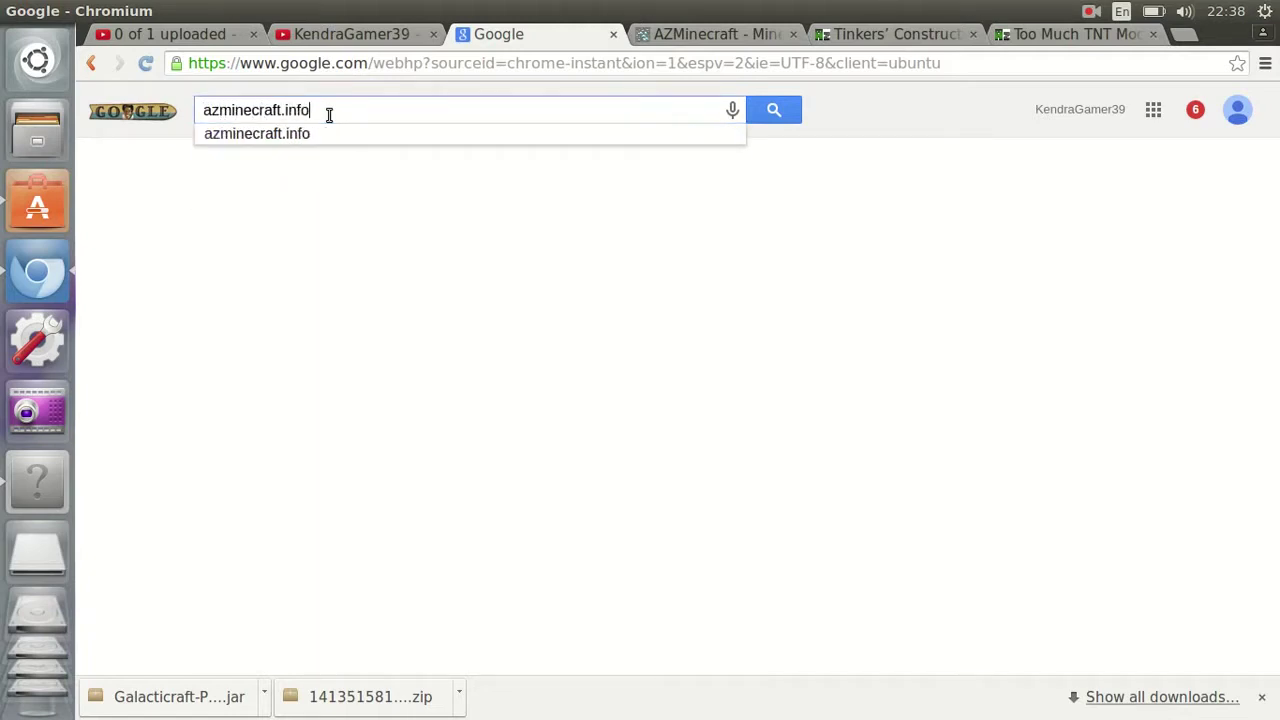
{"action": "key", "text": "Return"}
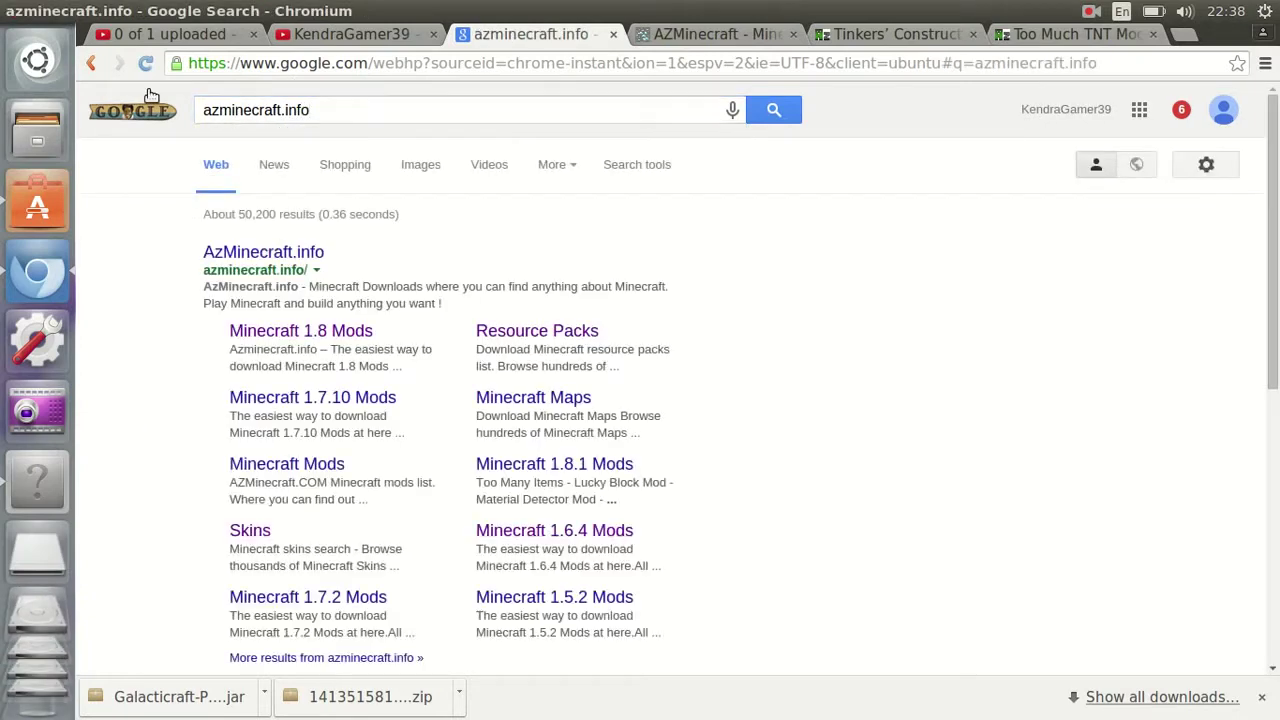
Step: Open AZMinecraft.info from the results and choose Minecraft 1.6.4 Mods under the Minecraft Mods menu
{"action": "left_click", "coordinate": [285, 255]}
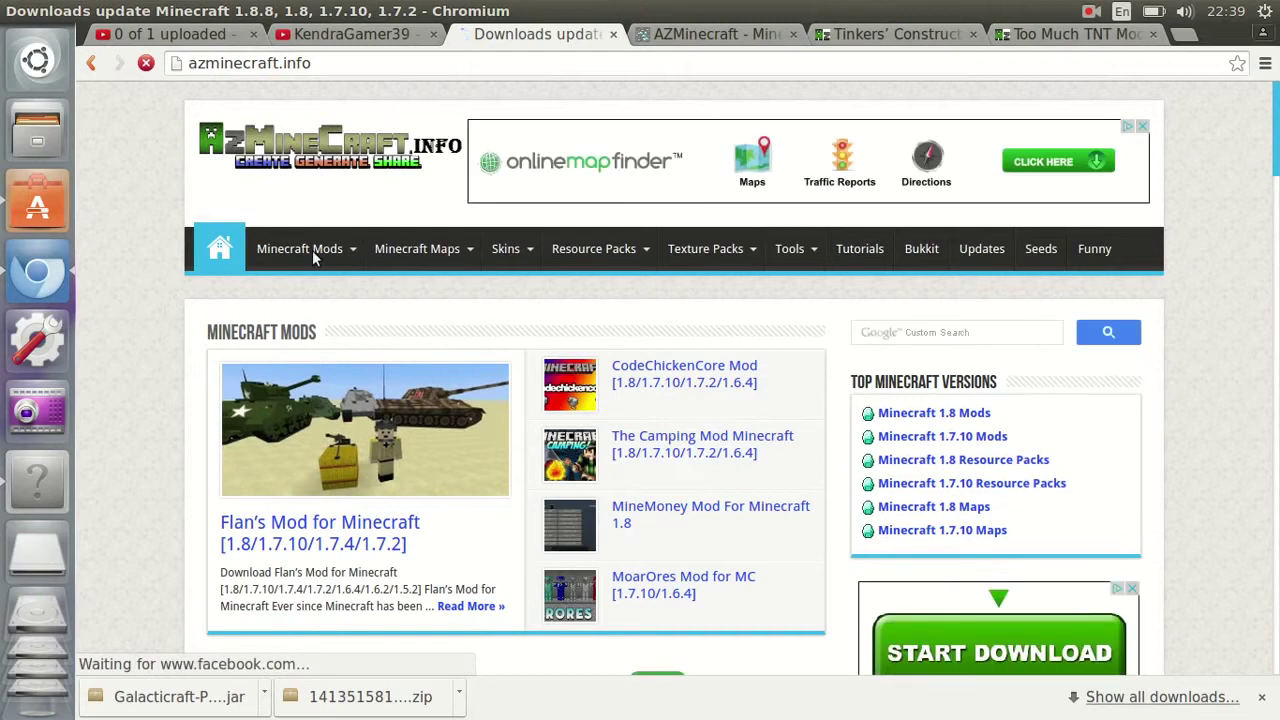
{"action": "mouse_move", "coordinate": [301, 250]}
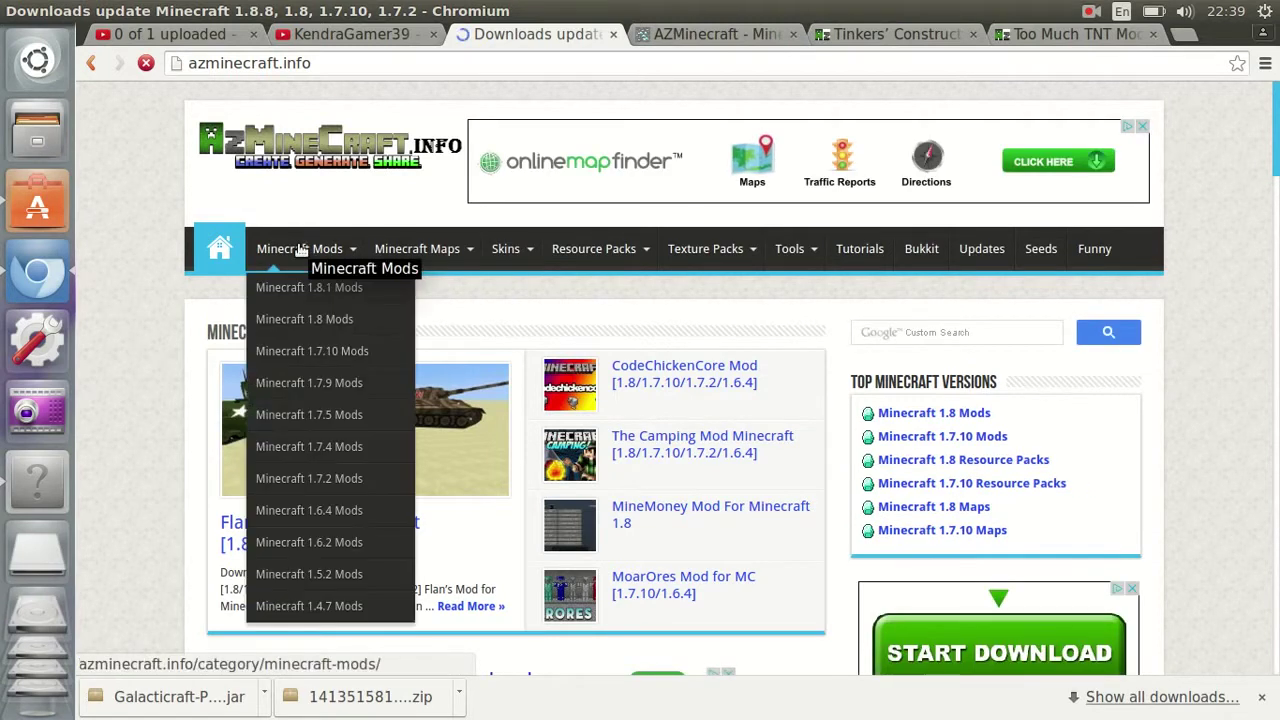
{"action": "left_click", "coordinate": [320, 521]}
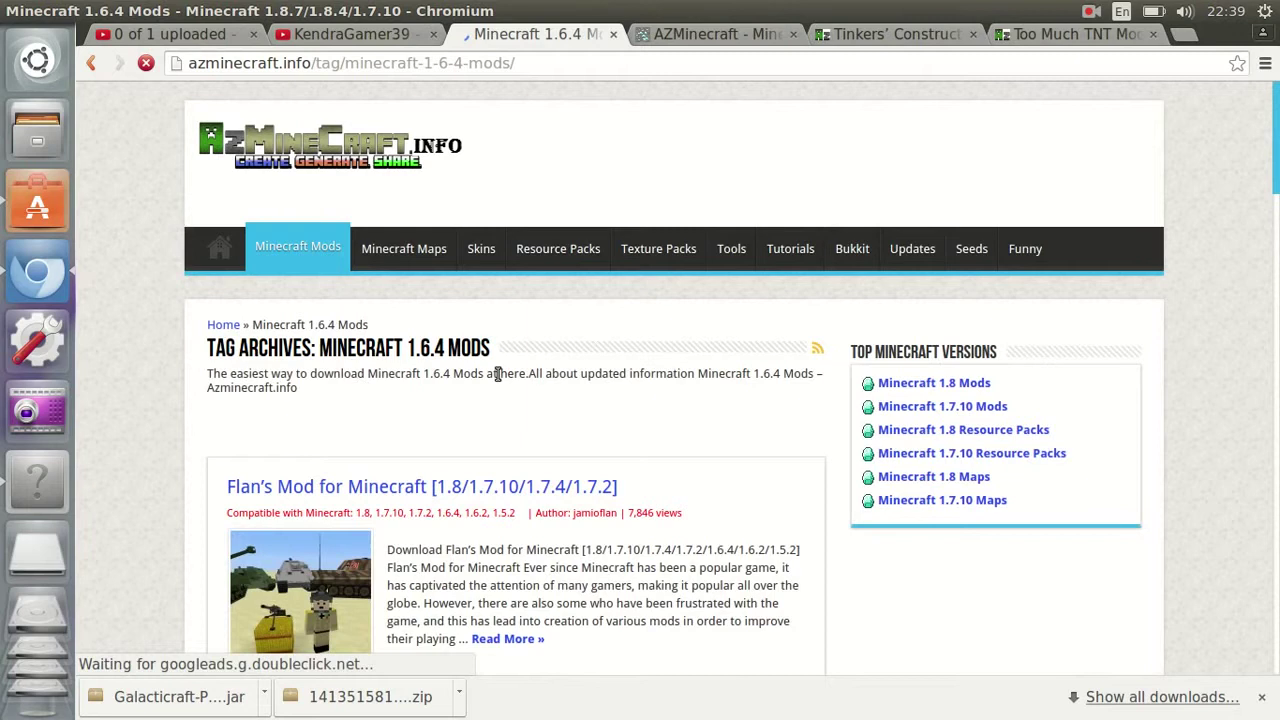
Step: Scroll the 1.6.4 mods archive down to its pagination and jump to page 10
{"action": "scroll", "coordinate": [497, 373], "scroll_direction": "down", "scroll_amount": 10}
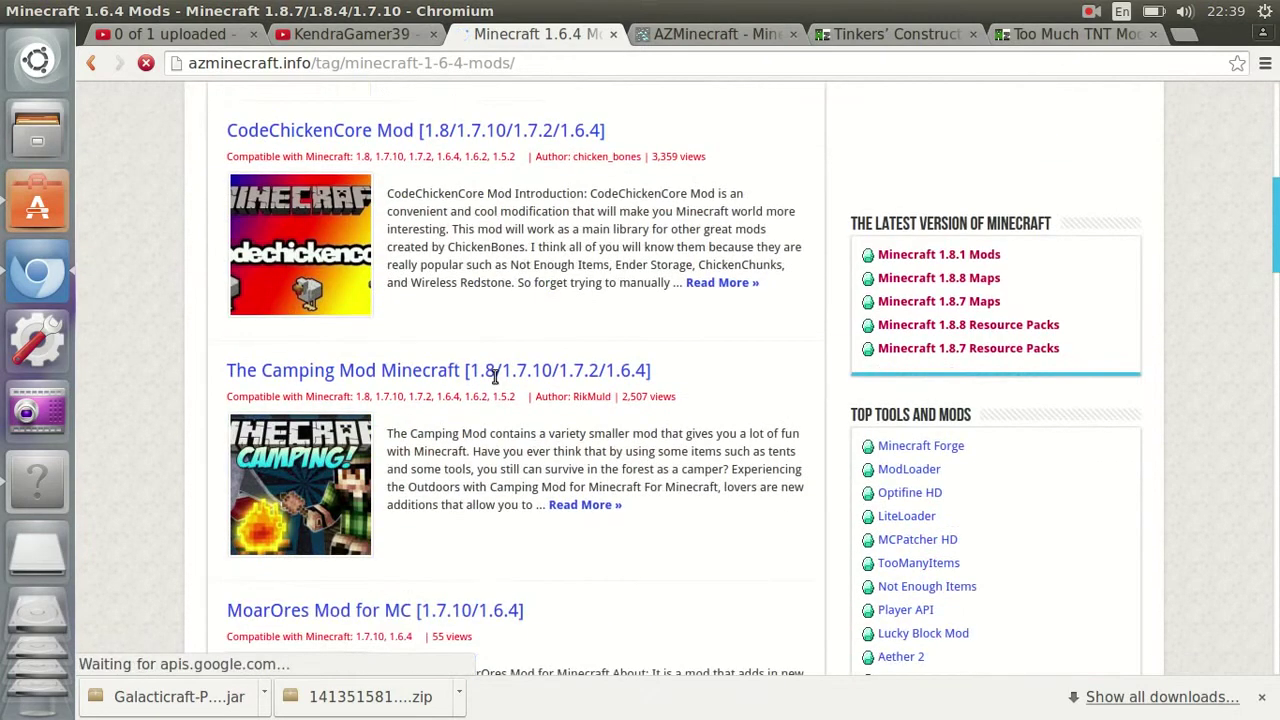
{"action": "scroll", "coordinate": [495, 375], "scroll_direction": "down", "scroll_amount": 3}
{"action": "scroll", "coordinate": [476, 398], "scroll_direction": "down", "scroll_amount": 6}
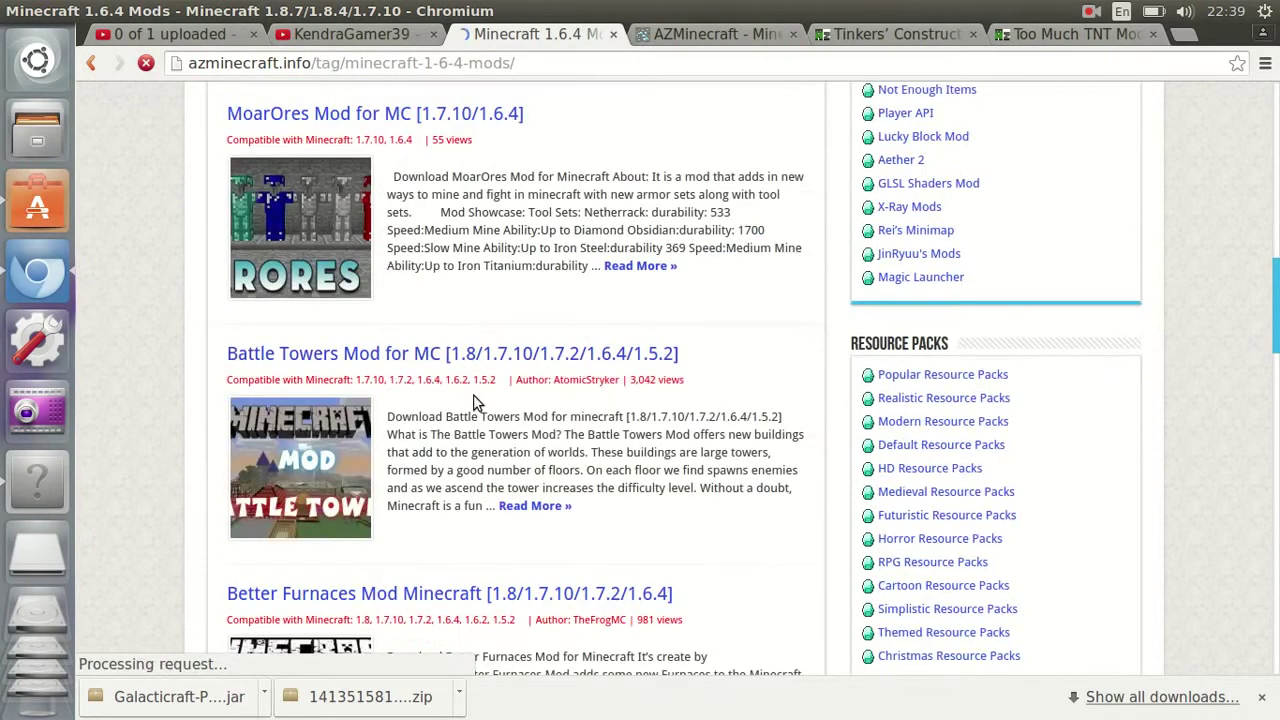
{"action": "scroll", "coordinate": [516, 483], "scroll_direction": "down", "scroll_amount": 3}
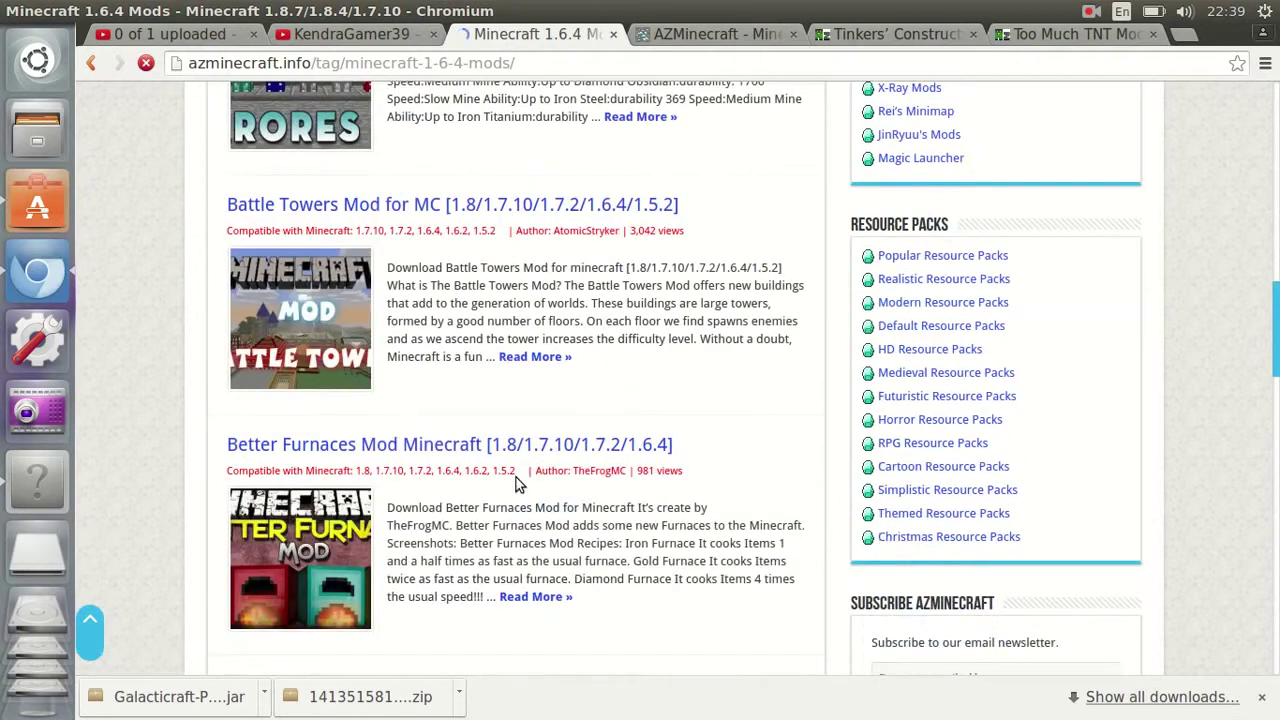
{"action": "scroll", "coordinate": [562, 488], "scroll_direction": "down", "scroll_amount": 8}
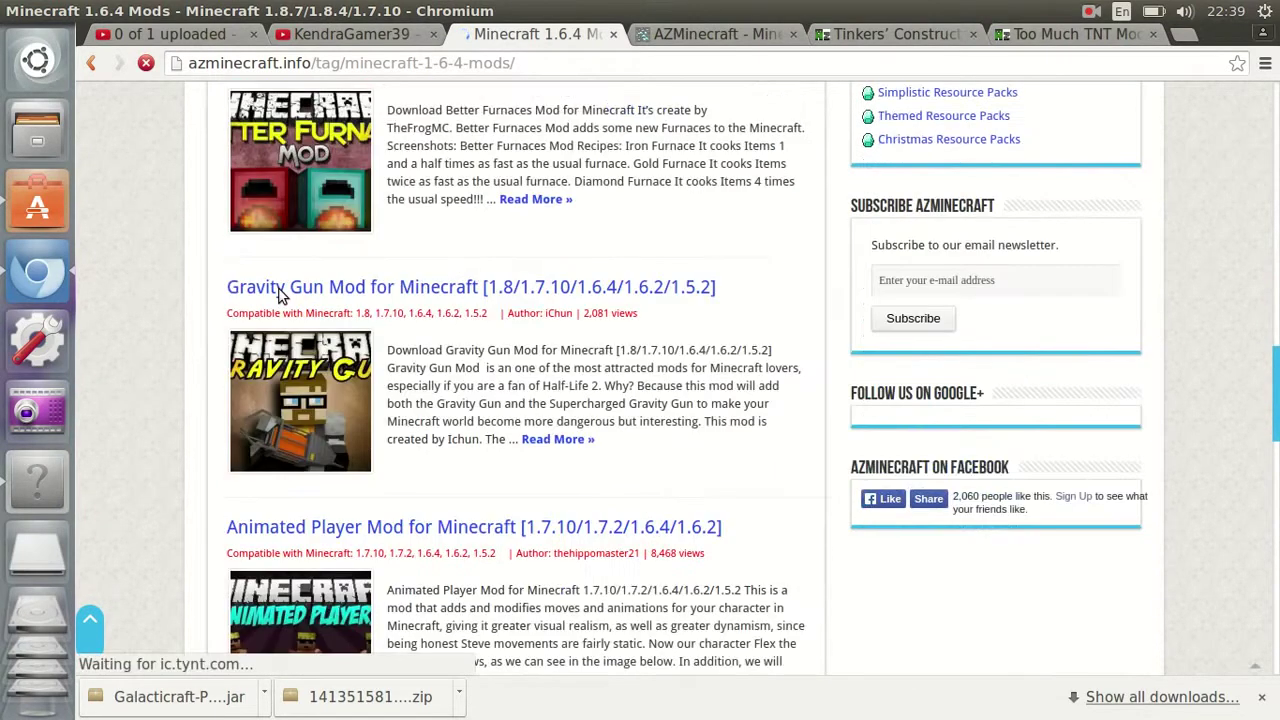
{"action": "scroll", "coordinate": [450, 355], "scroll_direction": "down", "scroll_amount": 4}
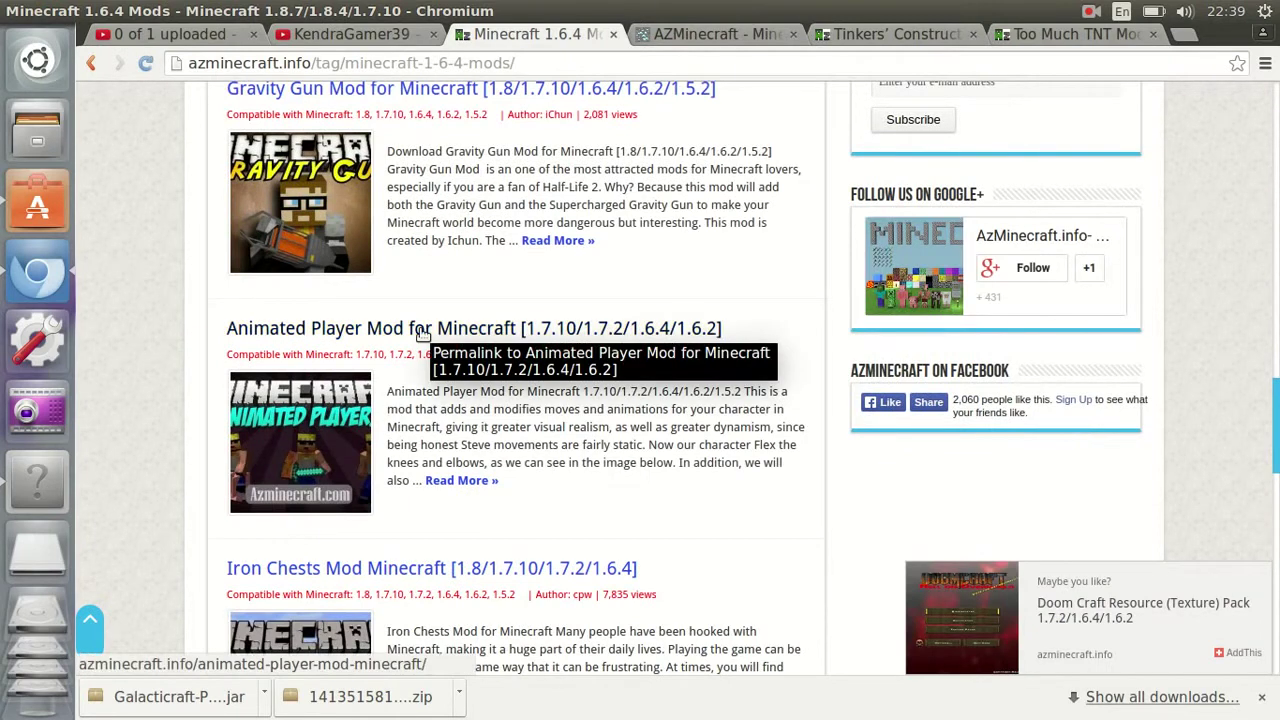
{"action": "scroll", "coordinate": [422, 335], "scroll_direction": "down", "scroll_amount": 5}
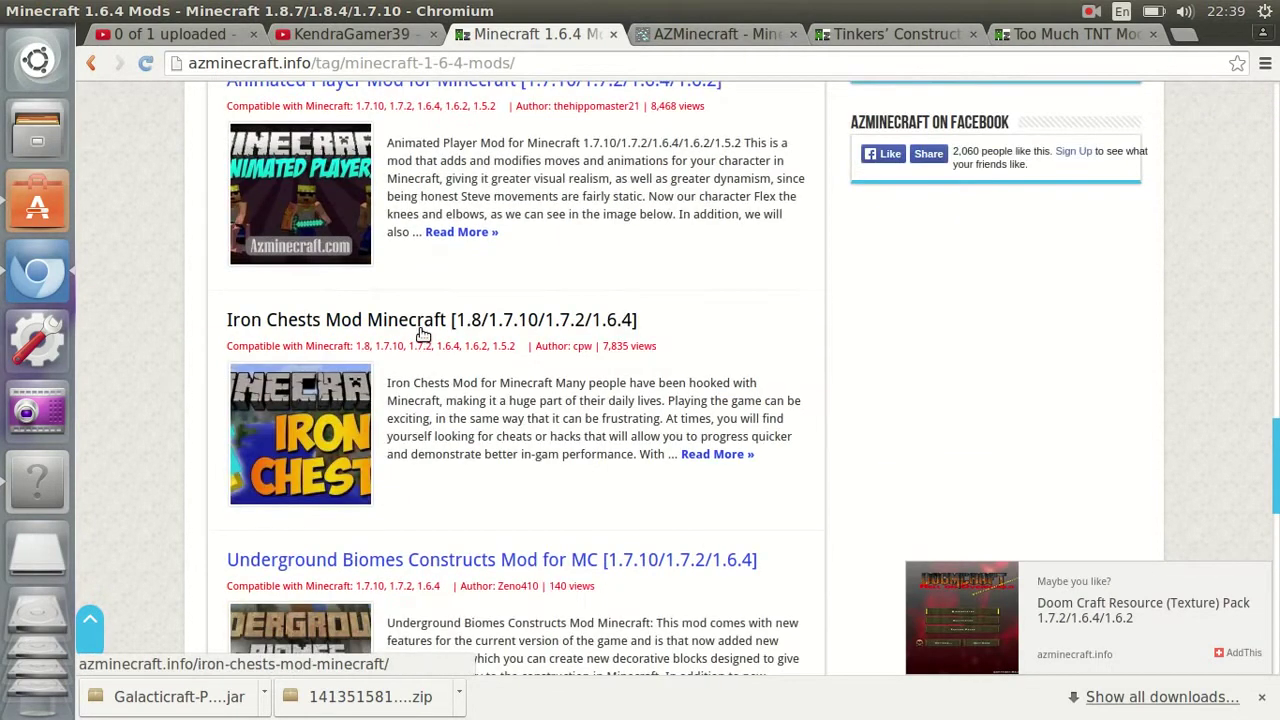
{"action": "scroll", "coordinate": [600, 400], "scroll_direction": "down", "scroll_amount": 5}
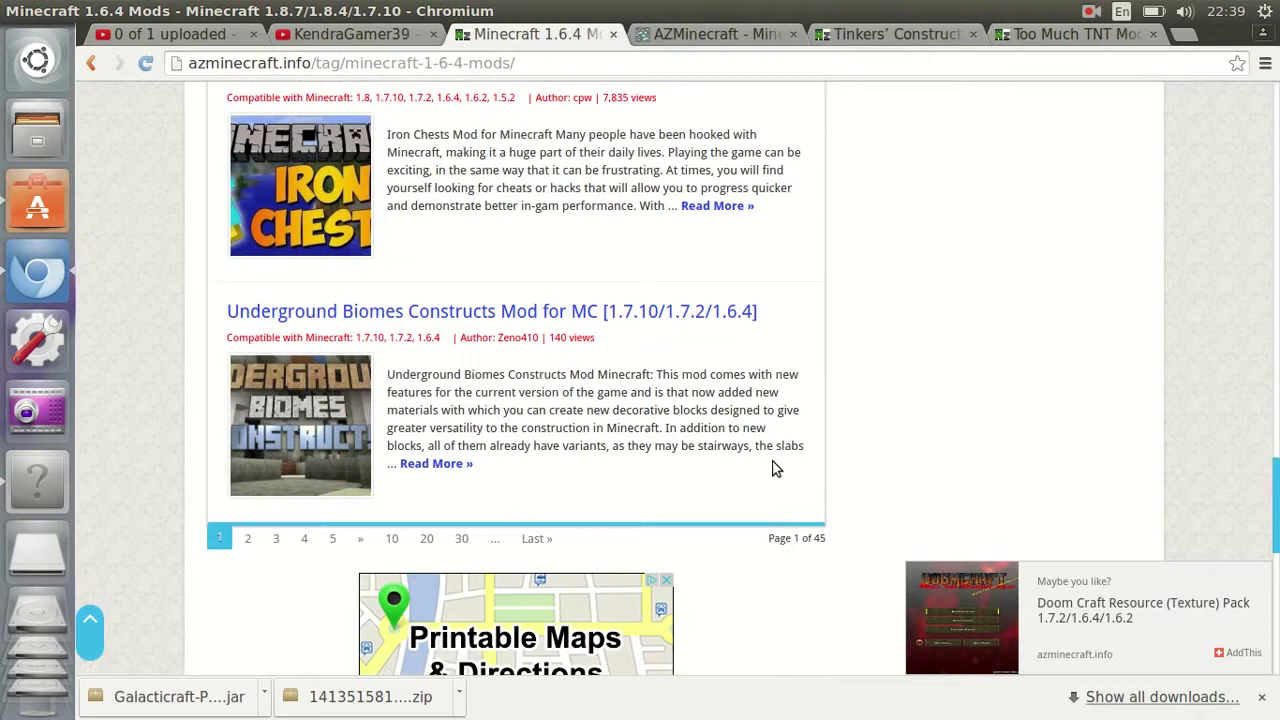
{"action": "left_click", "coordinate": [389, 539]}
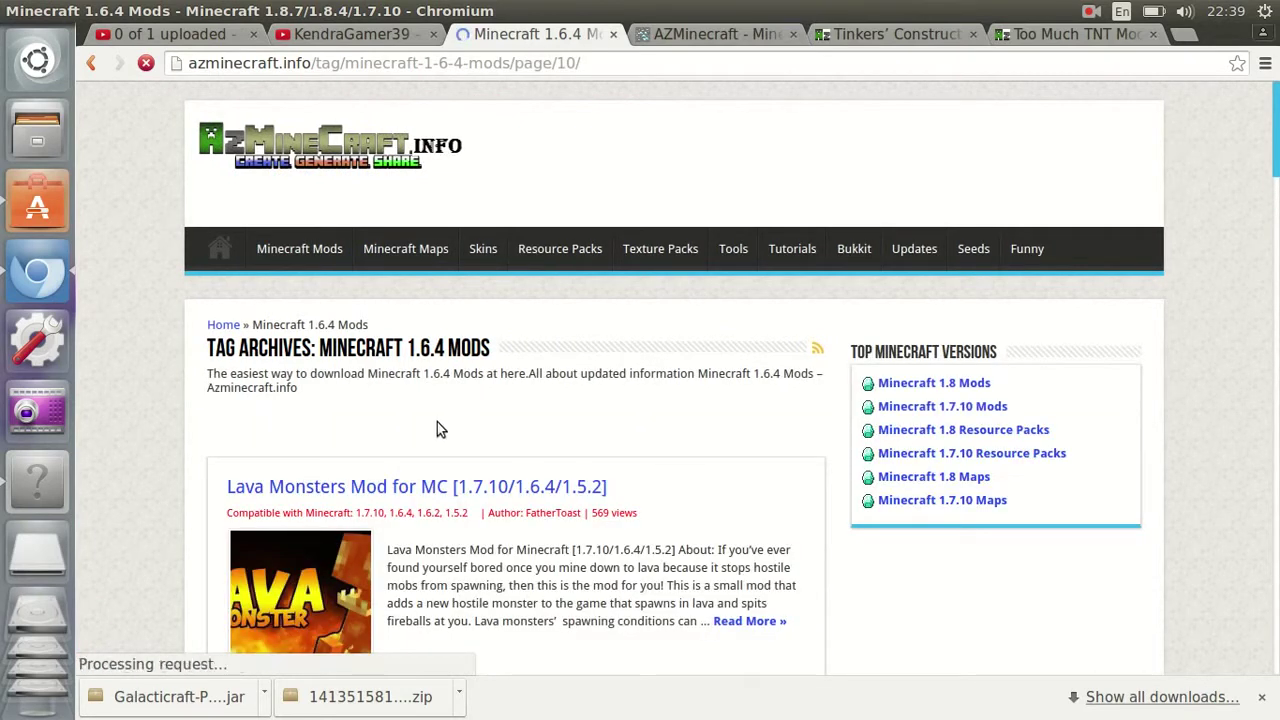
Step: Scroll through page 10 of 45 down to Scouter Mod and MobAura Mod
{"action": "scroll", "coordinate": [437, 422], "scroll_direction": "down", "scroll_amount": 6}
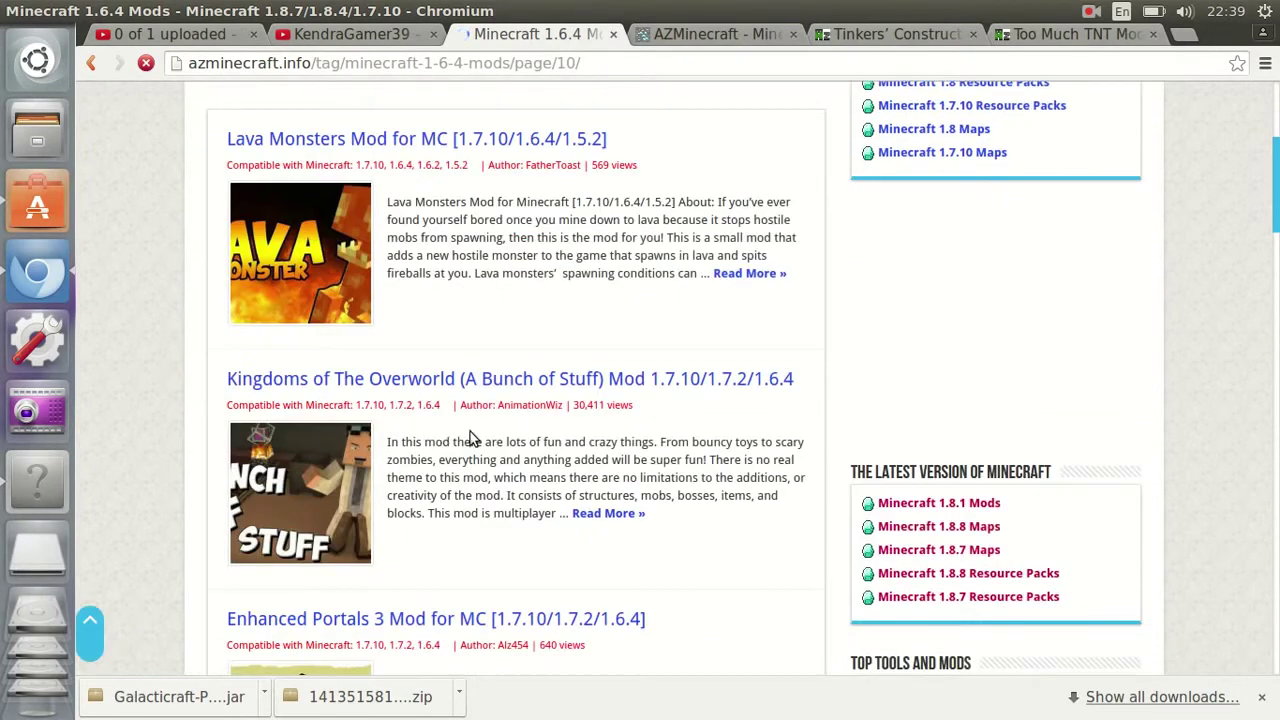
{"action": "scroll", "coordinate": [450, 400], "scroll_direction": "down", "scroll_amount": 1}
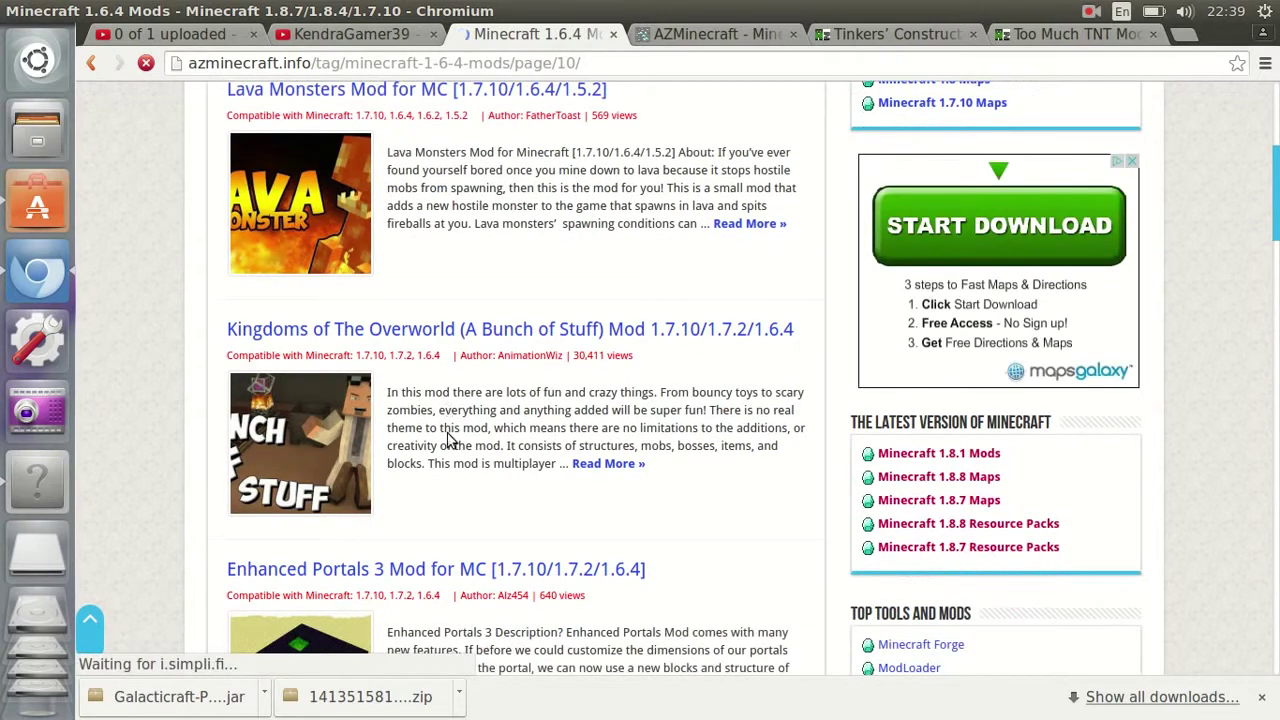
{"action": "scroll", "coordinate": [450, 410], "scroll_direction": "down", "scroll_amount": 6}
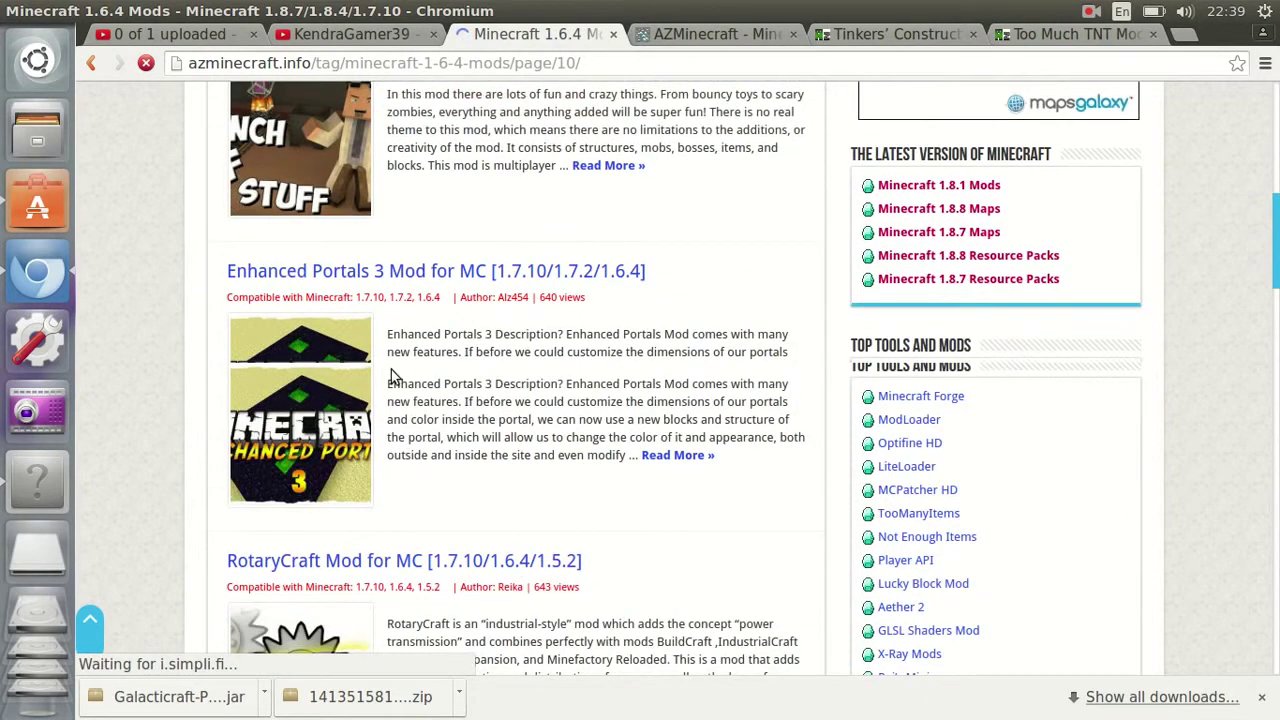
{"action": "scroll", "coordinate": [476, 325], "scroll_direction": "down", "scroll_amount": 6}
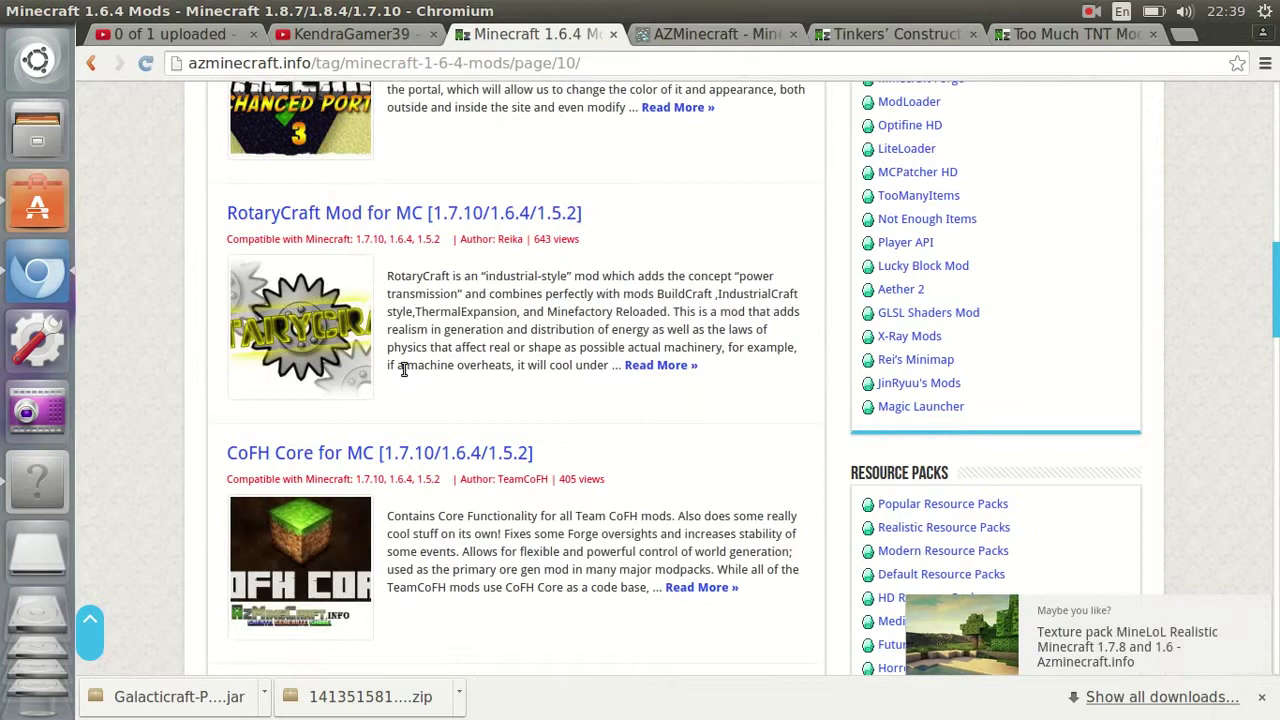
{"action": "scroll", "coordinate": [400, 372], "scroll_direction": "down", "scroll_amount": 5}
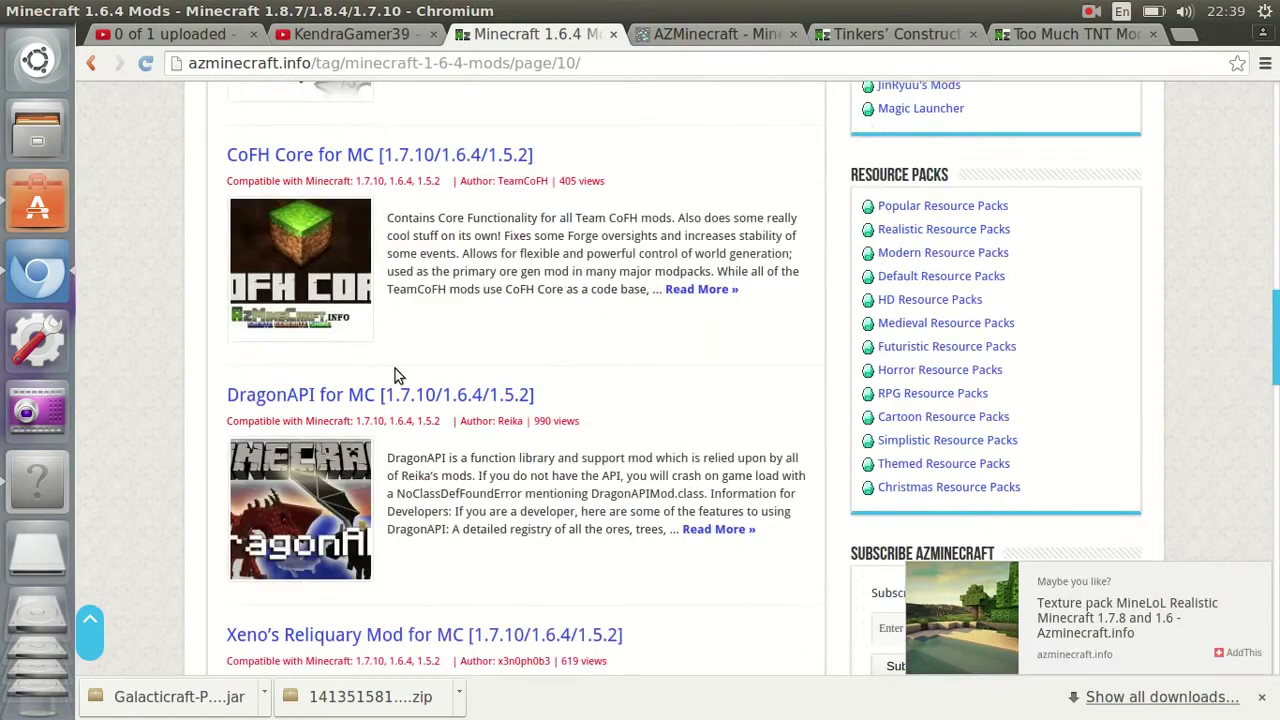
{"action": "scroll", "coordinate": [395, 375], "scroll_direction": "down", "scroll_amount": 3}
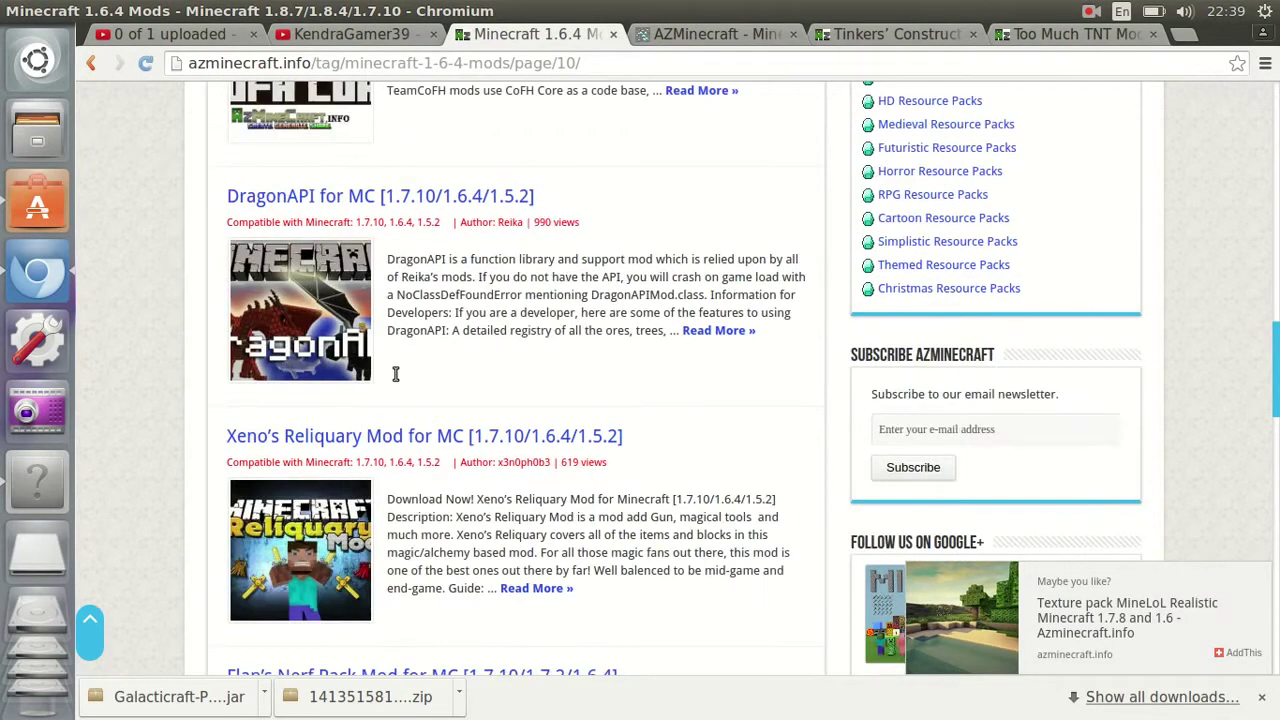
{"action": "scroll", "coordinate": [395, 374], "scroll_direction": "down", "scroll_amount": 2}
{"action": "scroll", "coordinate": [395, 374], "scroll_direction": "down", "scroll_amount": 5}
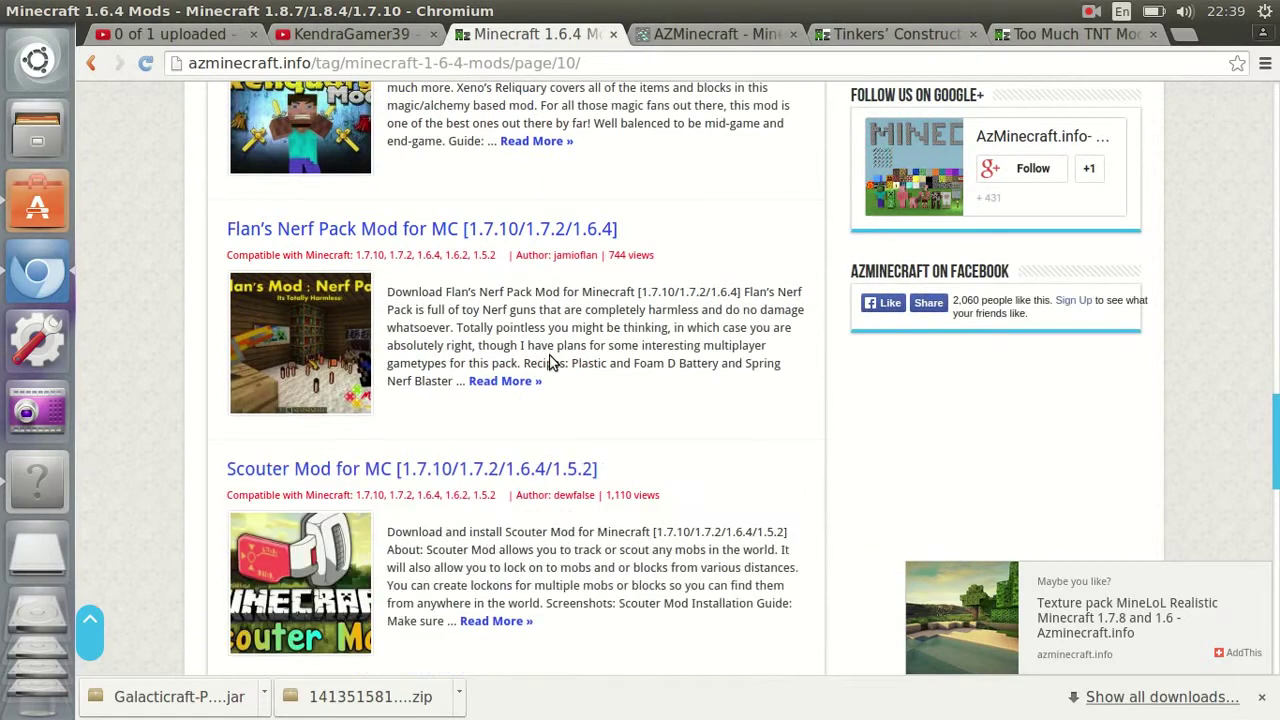
{"action": "scroll", "coordinate": [549, 363], "scroll_direction": "down", "scroll_amount": 5}
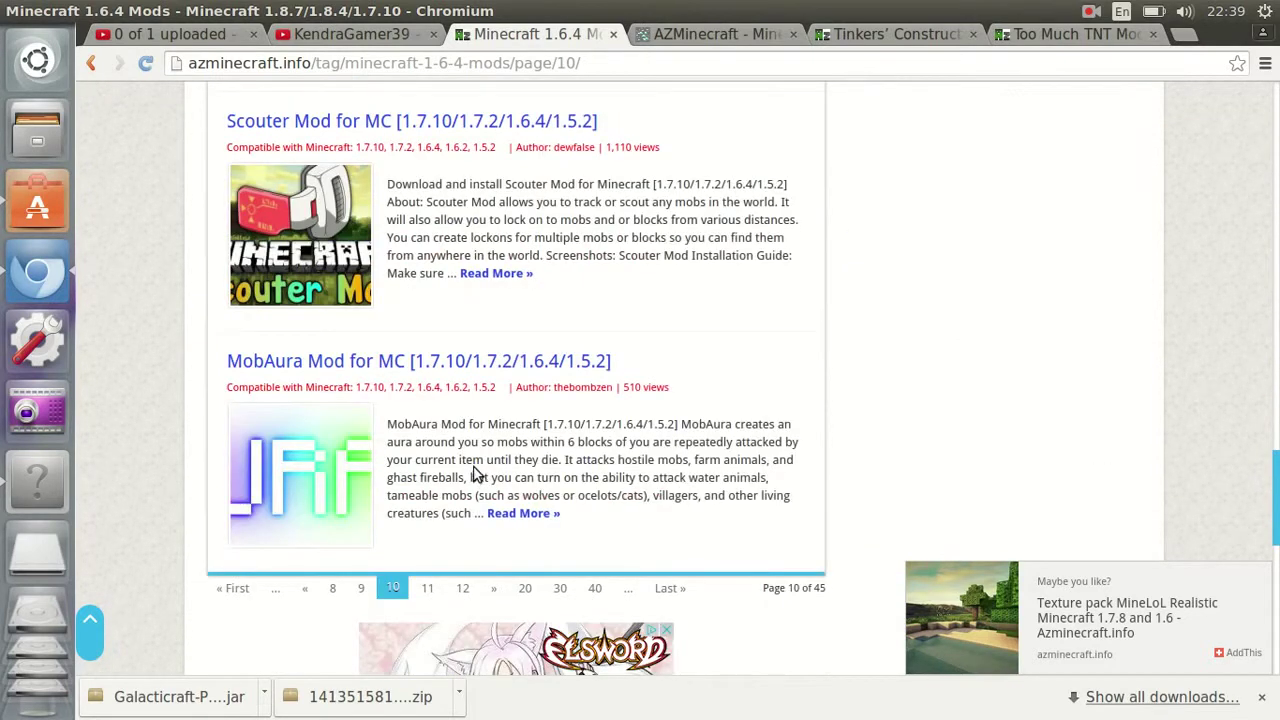
Step: Go to page 11 of the 1.6.4 listing and open the Modular Furnaces 2 Mod article
{"action": "left_click", "coordinate": [428, 588]}
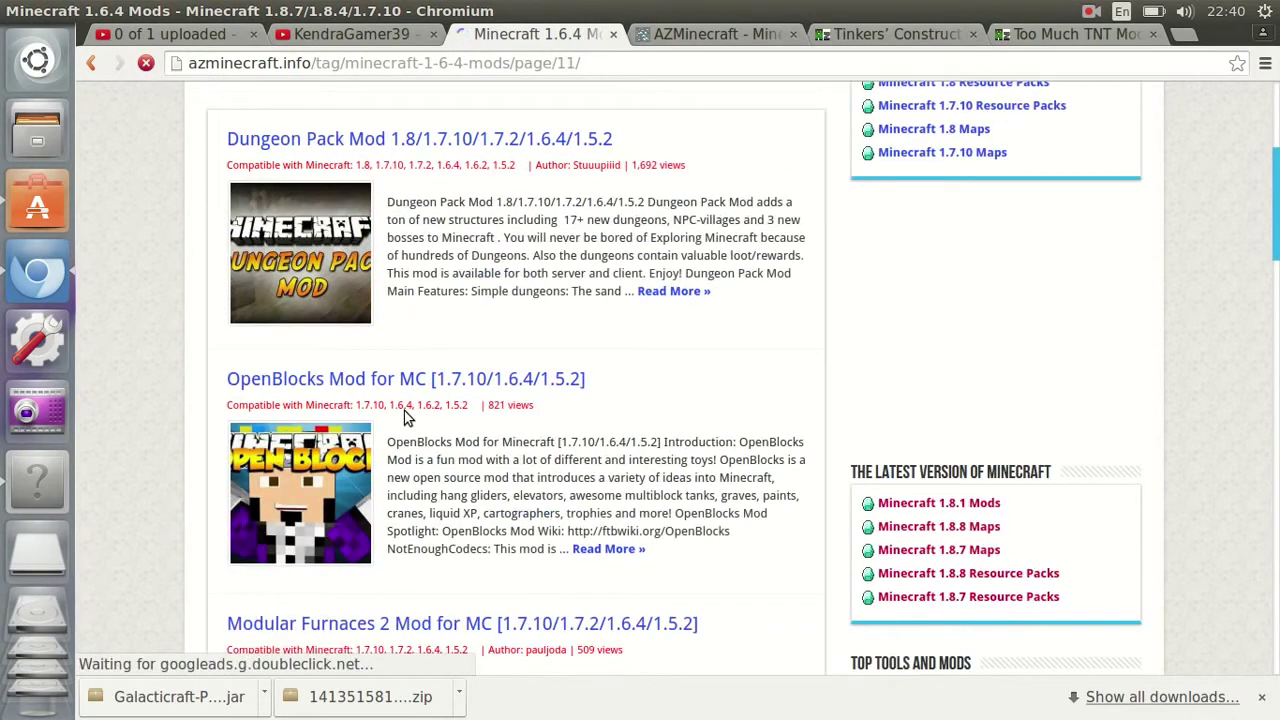
{"action": "scroll", "coordinate": [1076, 192], "scroll_direction": "up", "scroll_amount": 3}
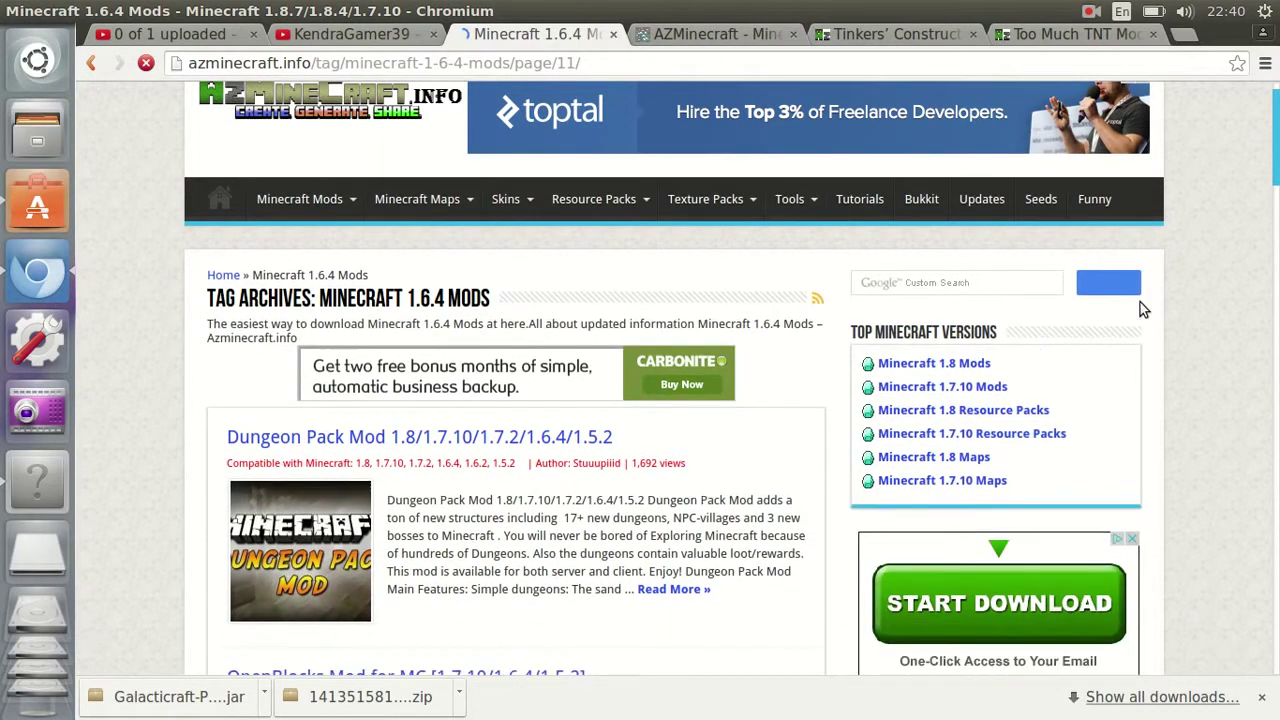
{"action": "scroll", "coordinate": [283, 476], "scroll_direction": "down", "scroll_amount": 5}
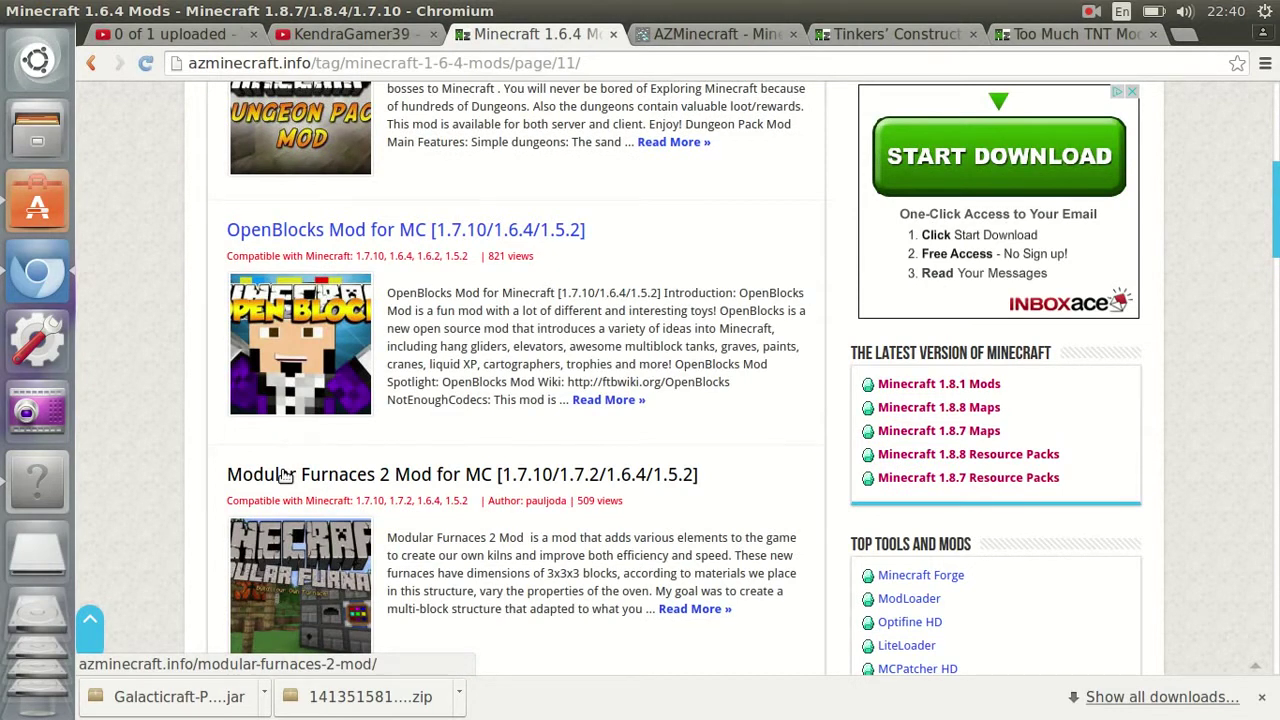
{"action": "left_click", "coordinate": [285, 476]}
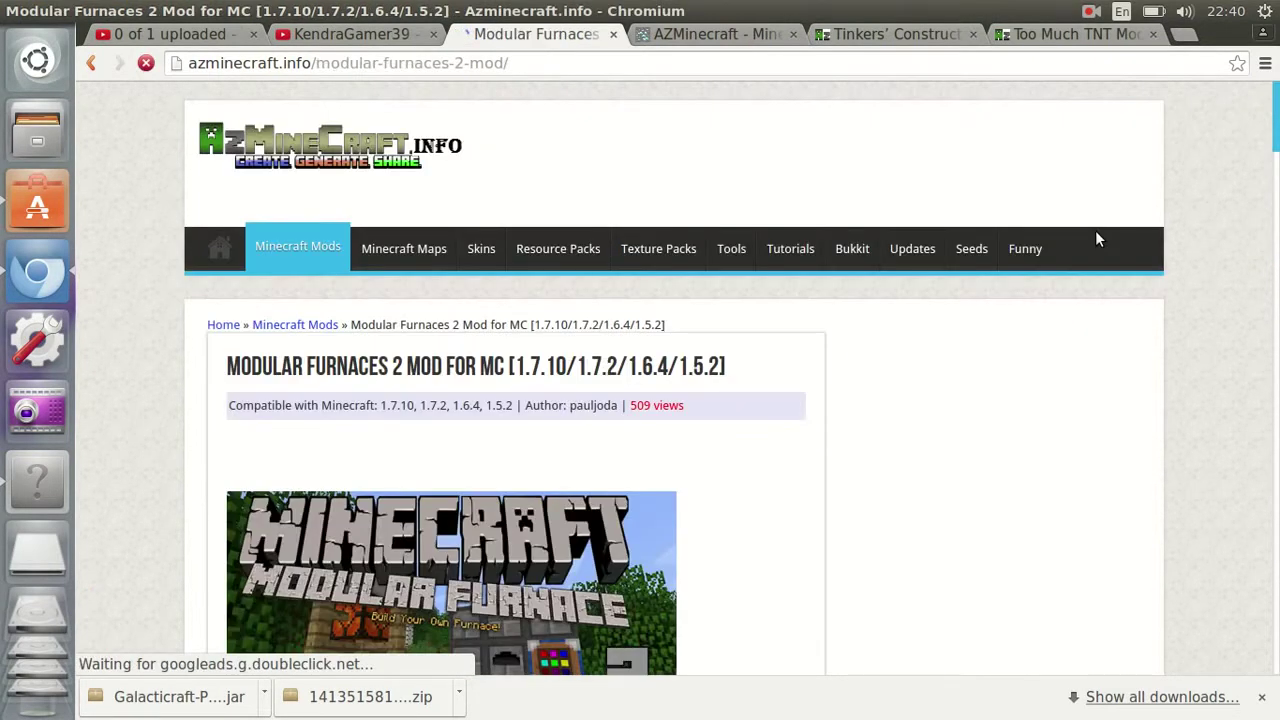
{"action": "scroll", "coordinate": [953, 262], "scroll_direction": "down", "scroll_amount": 4}
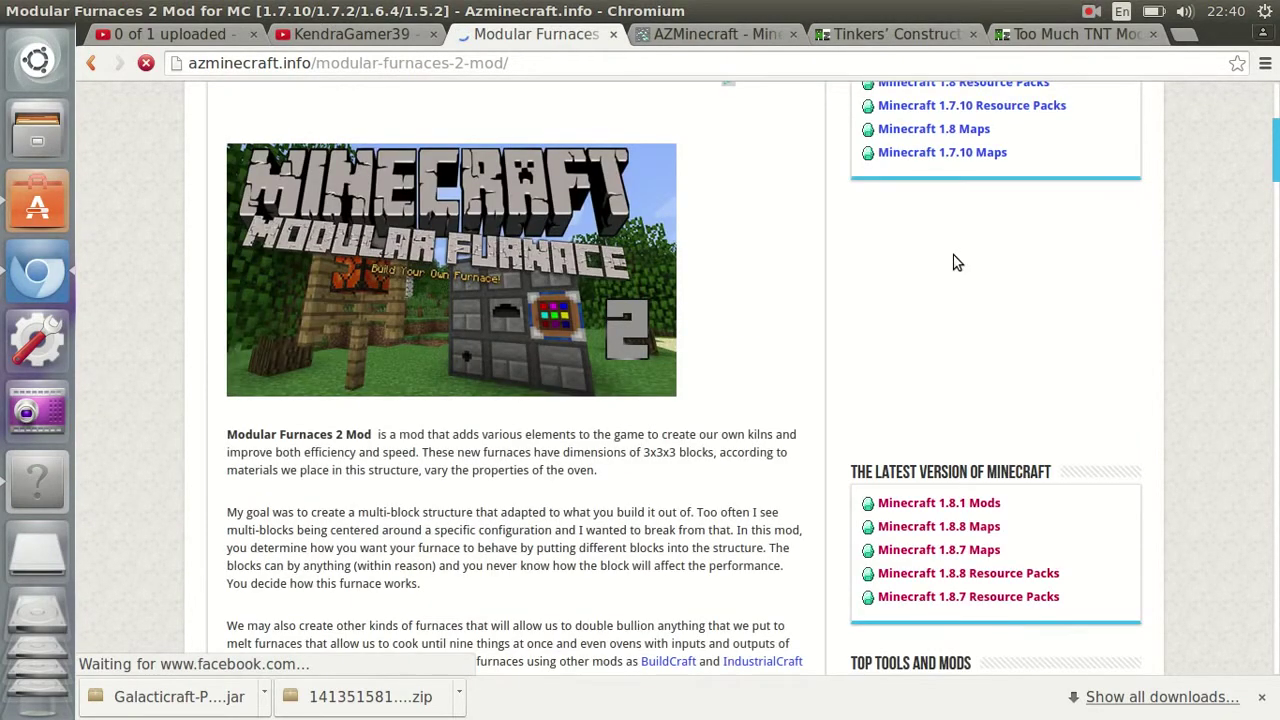
{"action": "scroll", "coordinate": [968, 366], "scroll_direction": "up", "scroll_amount": 3}
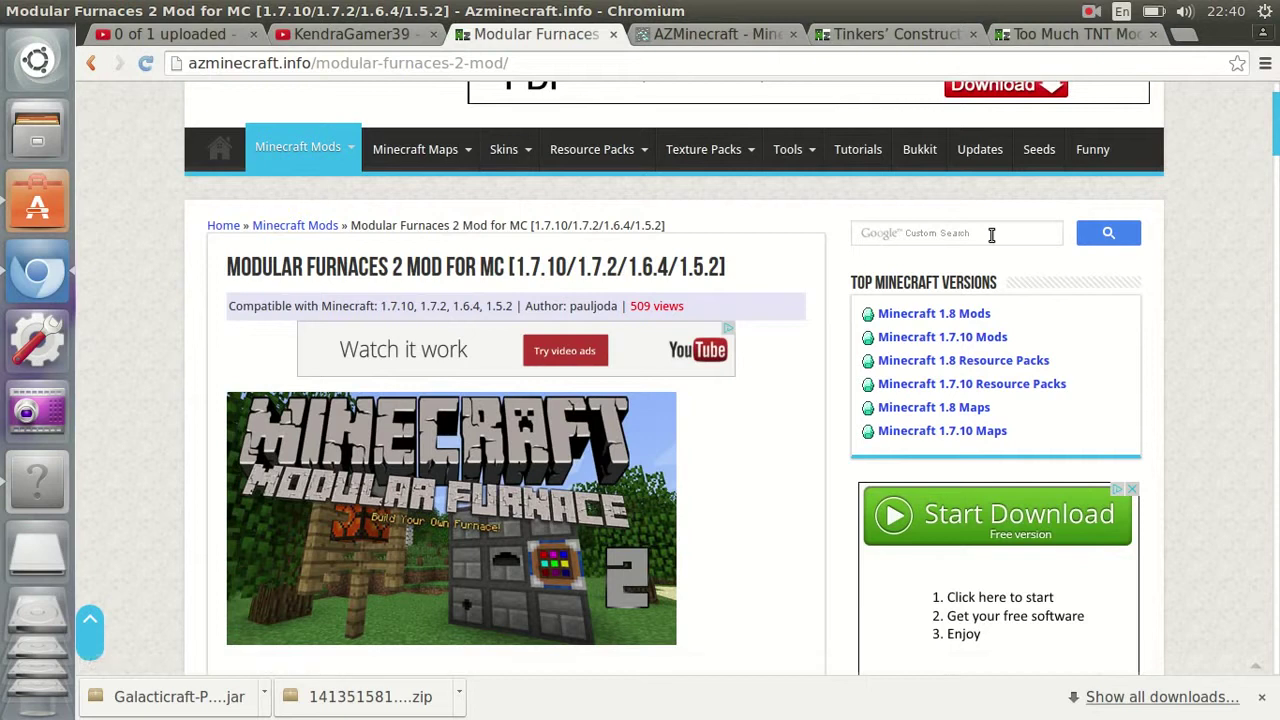
Step: Search the site for 'ipod mod', then close the results tab
{"action": "left_click", "coordinate": [991, 234]}
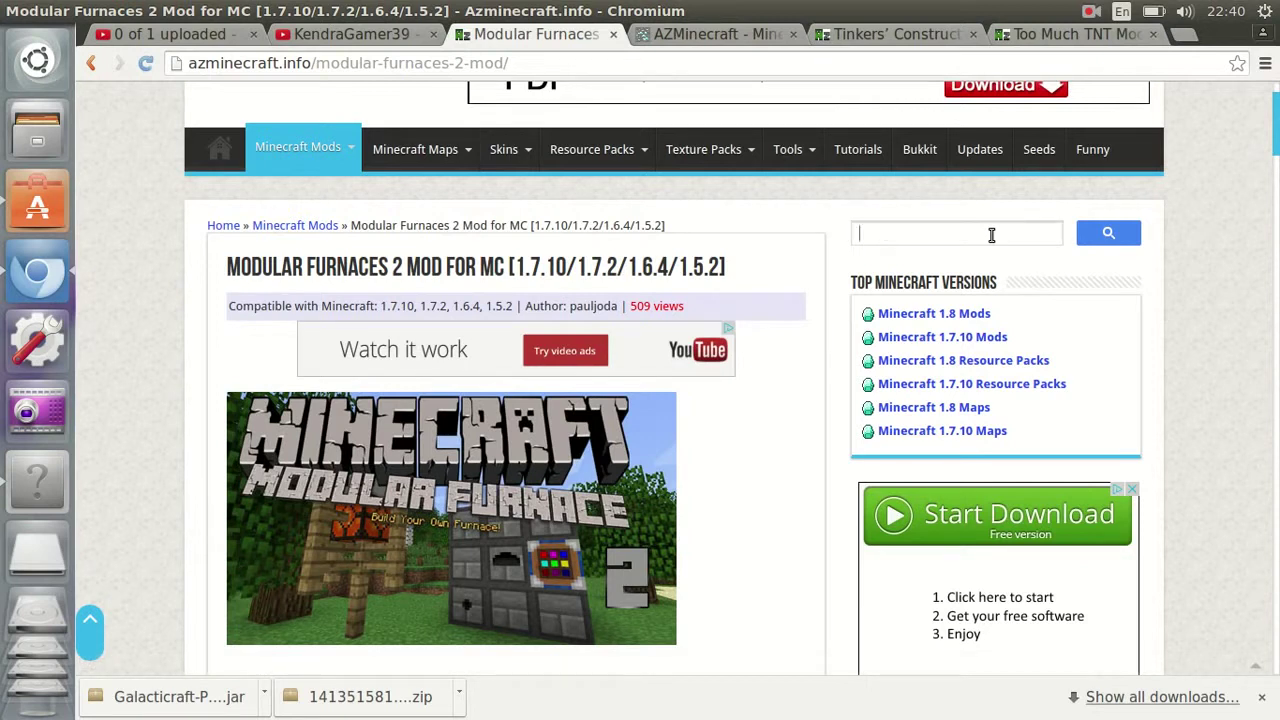
{"action": "type", "text": "ipod mod"}
{"action": "key", "text": "Return"}
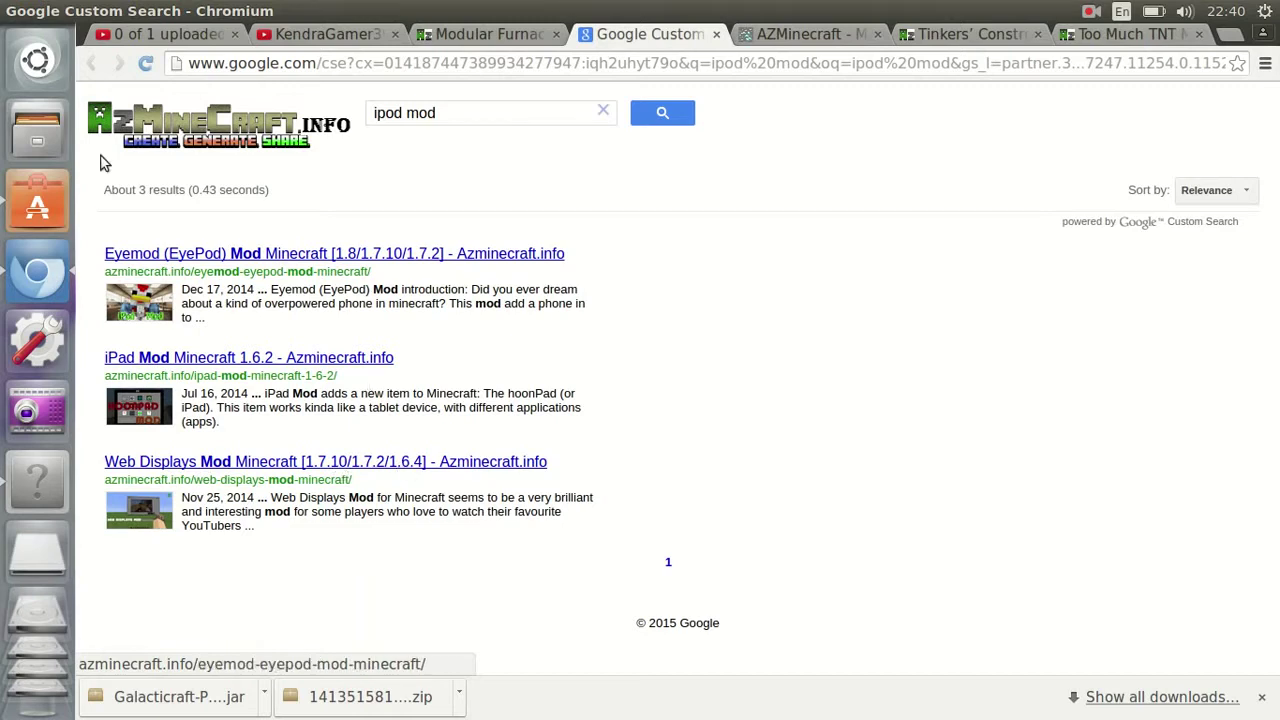
{"action": "left_click", "coordinate": [716, 34]}
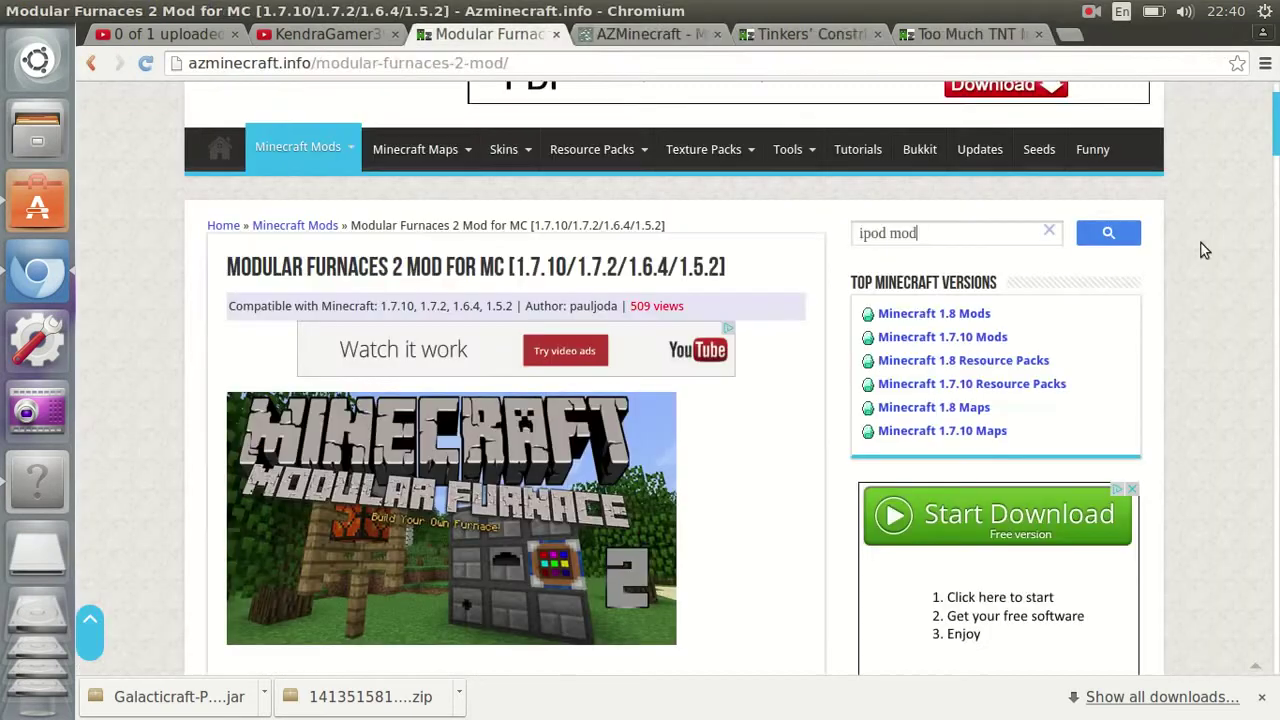
Step: Search the site for 'iphone' and close its results to return to Modular Furnaces 2
{"action": "left_click_drag", "start_coordinate": [921, 234], "coordinate": [794, 239]}
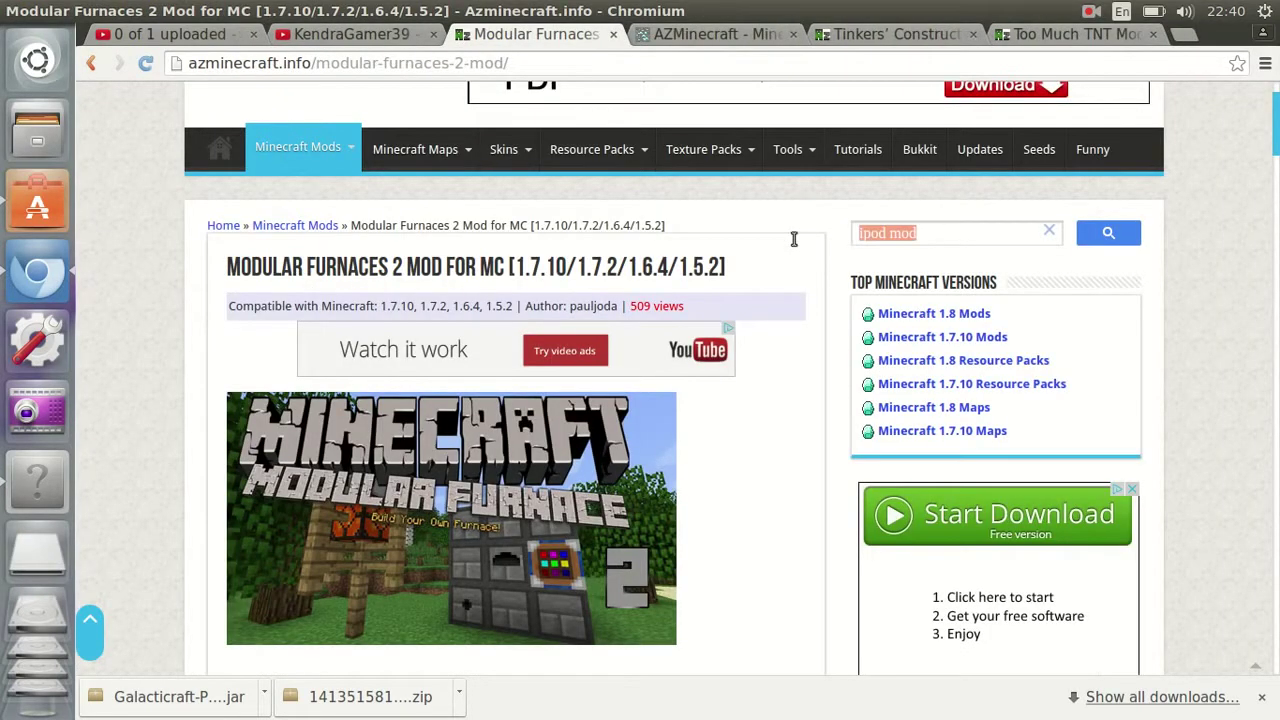
{"action": "type", "text": "iphone"}
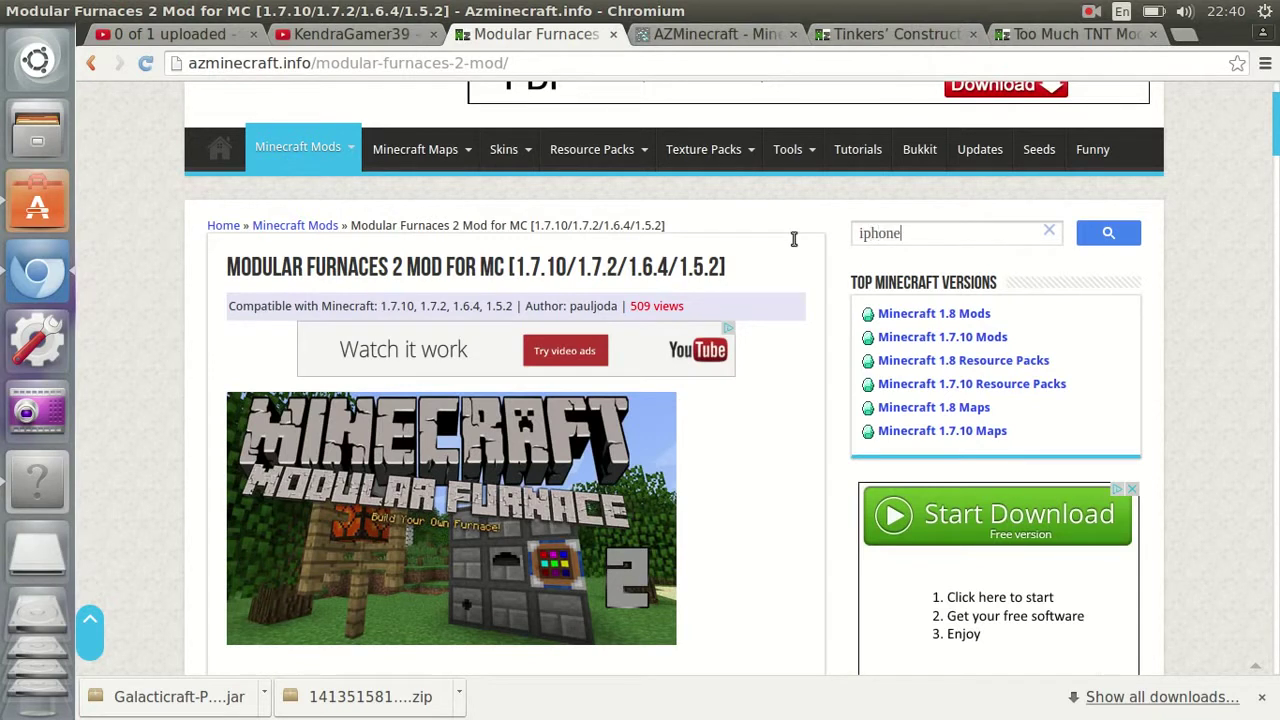
{"action": "key", "text": "Return"}
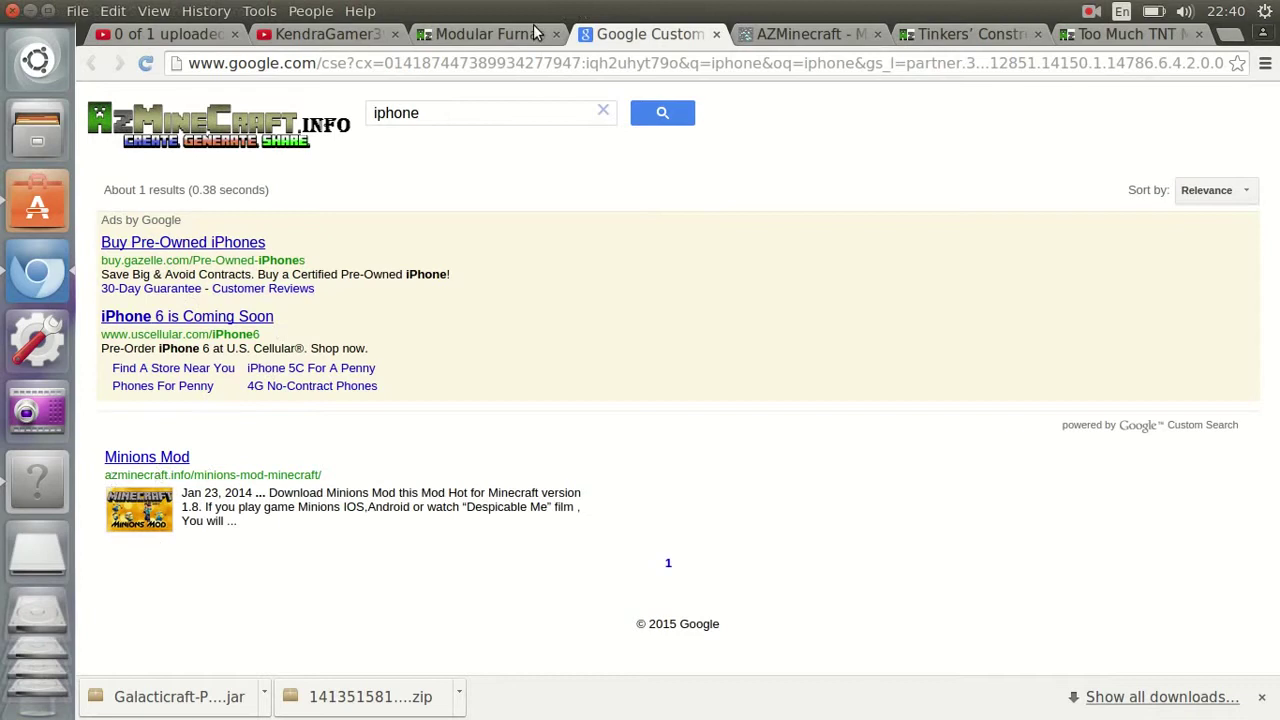
{"action": "left_click", "coordinate": [716, 34]}
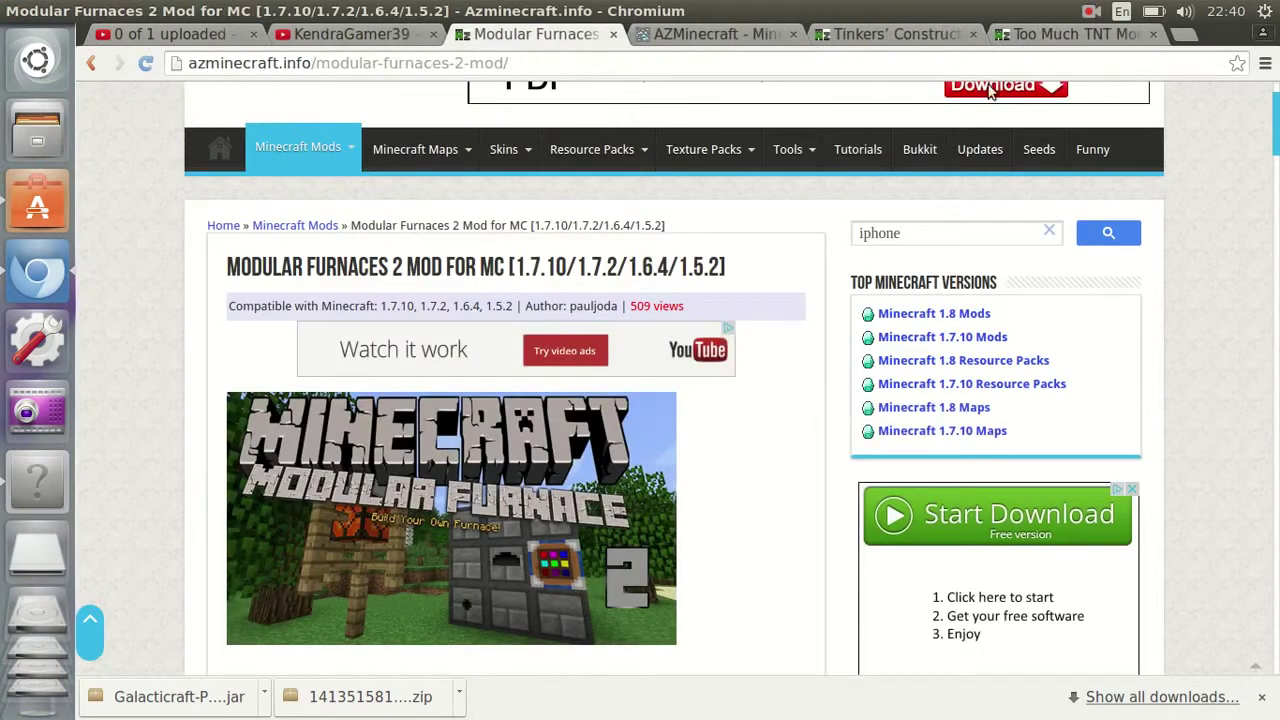
Step: Open the Backpacks Mod article from page 12 and scroll to its Minecraft 1.6.4 download links
{"action": "left_click", "coordinate": [1091, 11]}
{"action": "left_click", "coordinate": [1114, 57]}
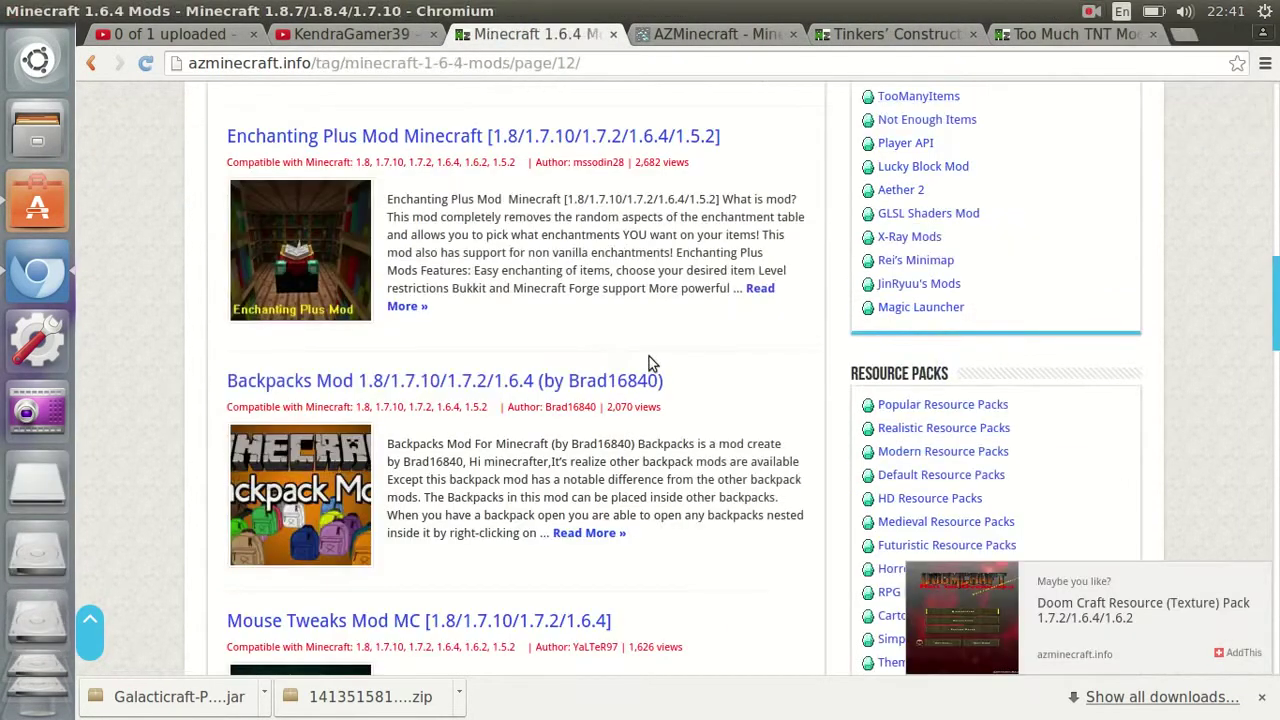
{"action": "left_click", "coordinate": [287, 378]}
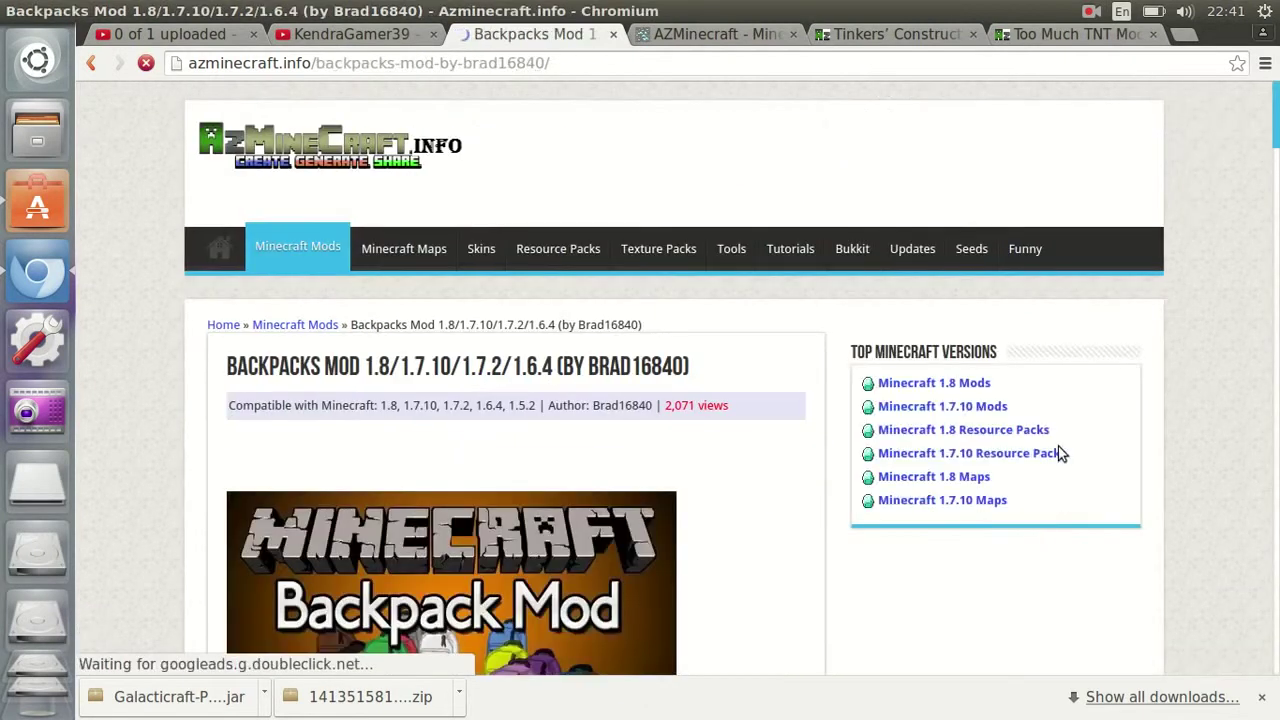
{"action": "scroll", "coordinate": [583, 451], "scroll_direction": "down", "scroll_amount": 3}
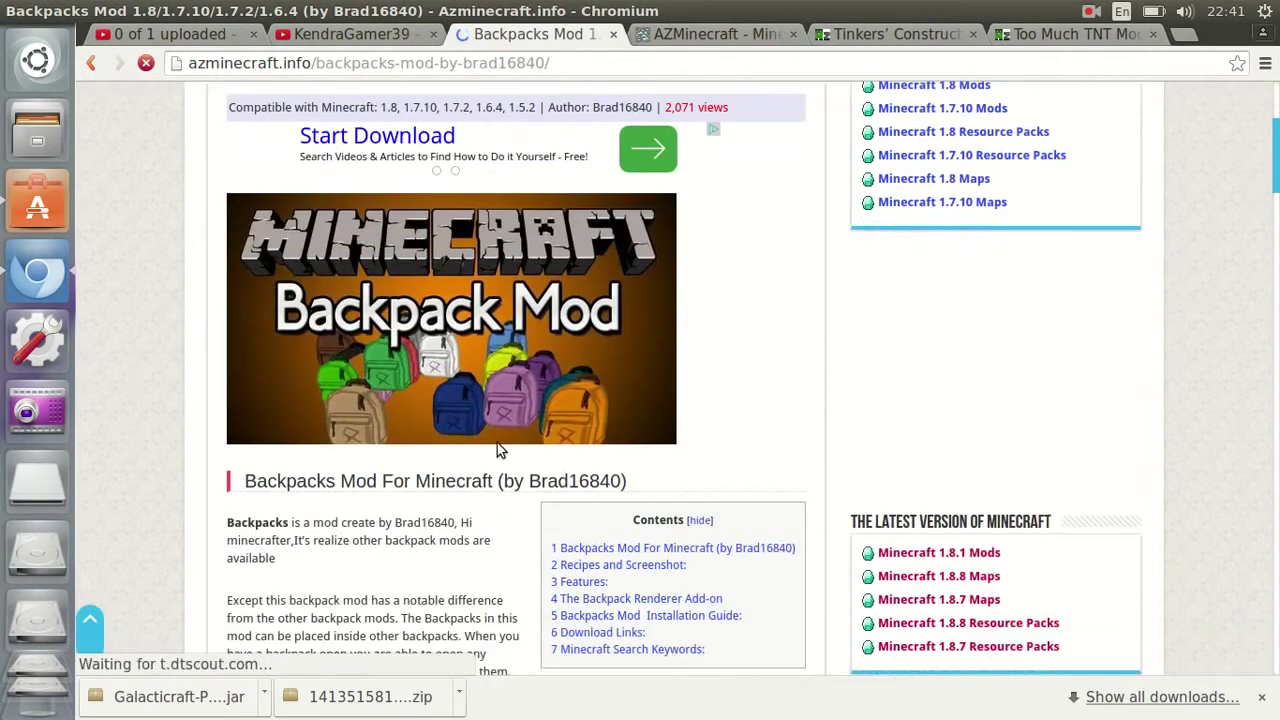
{"action": "scroll", "coordinate": [330, 410], "scroll_direction": "down", "scroll_amount": 7}
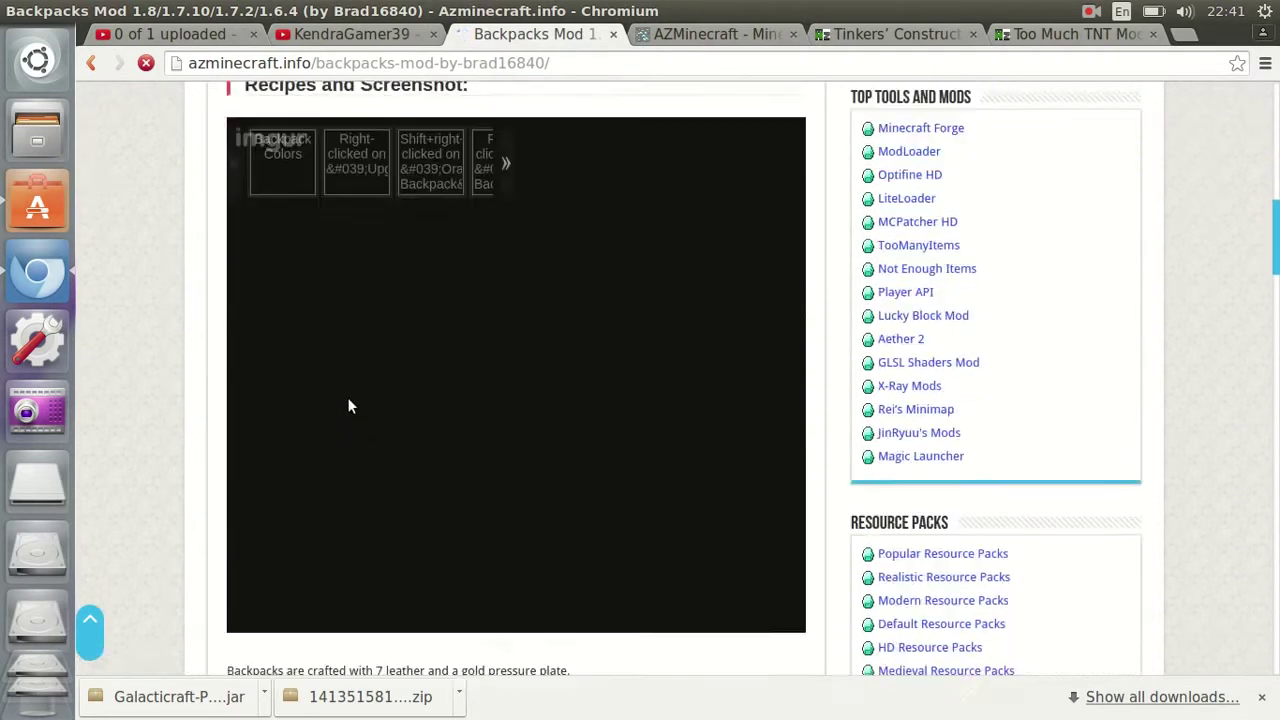
{"action": "scroll", "coordinate": [349, 405], "scroll_direction": "down", "scroll_amount": 9}
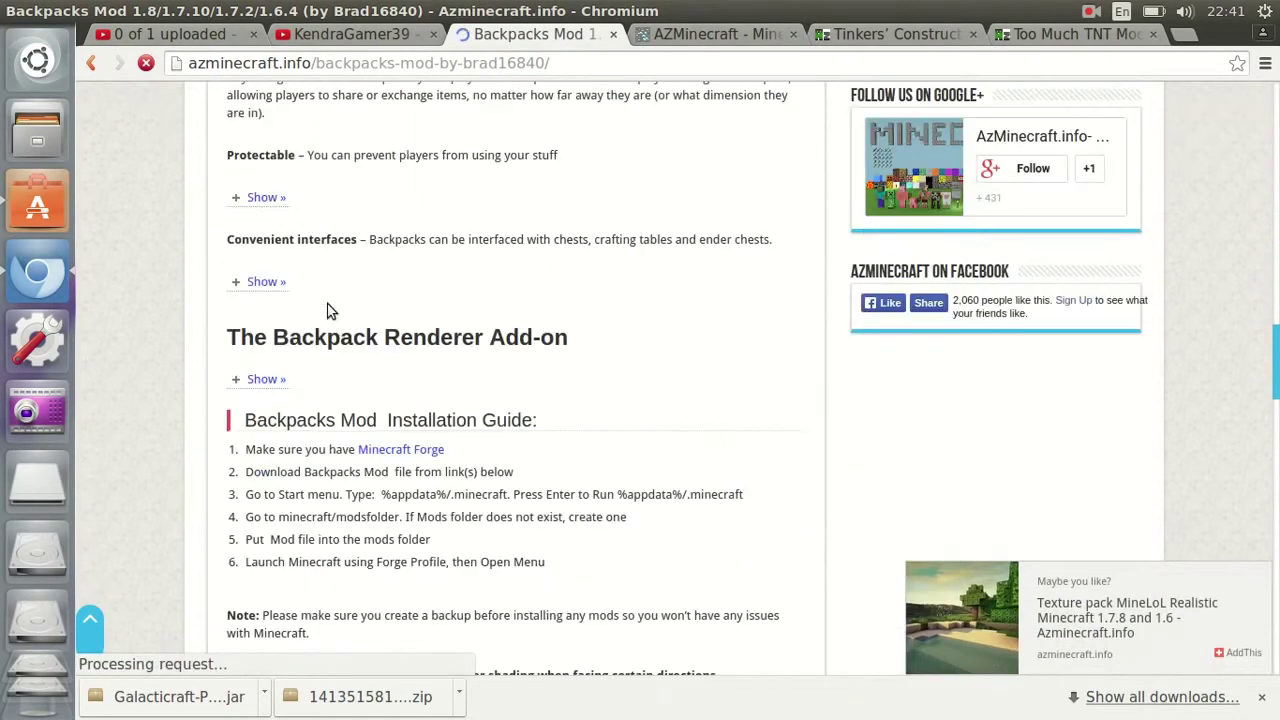
{"action": "scroll", "coordinate": [330, 311], "scroll_direction": "down", "scroll_amount": 4}
{"action": "scroll", "coordinate": [325, 307], "scroll_direction": "up", "scroll_amount": 2}
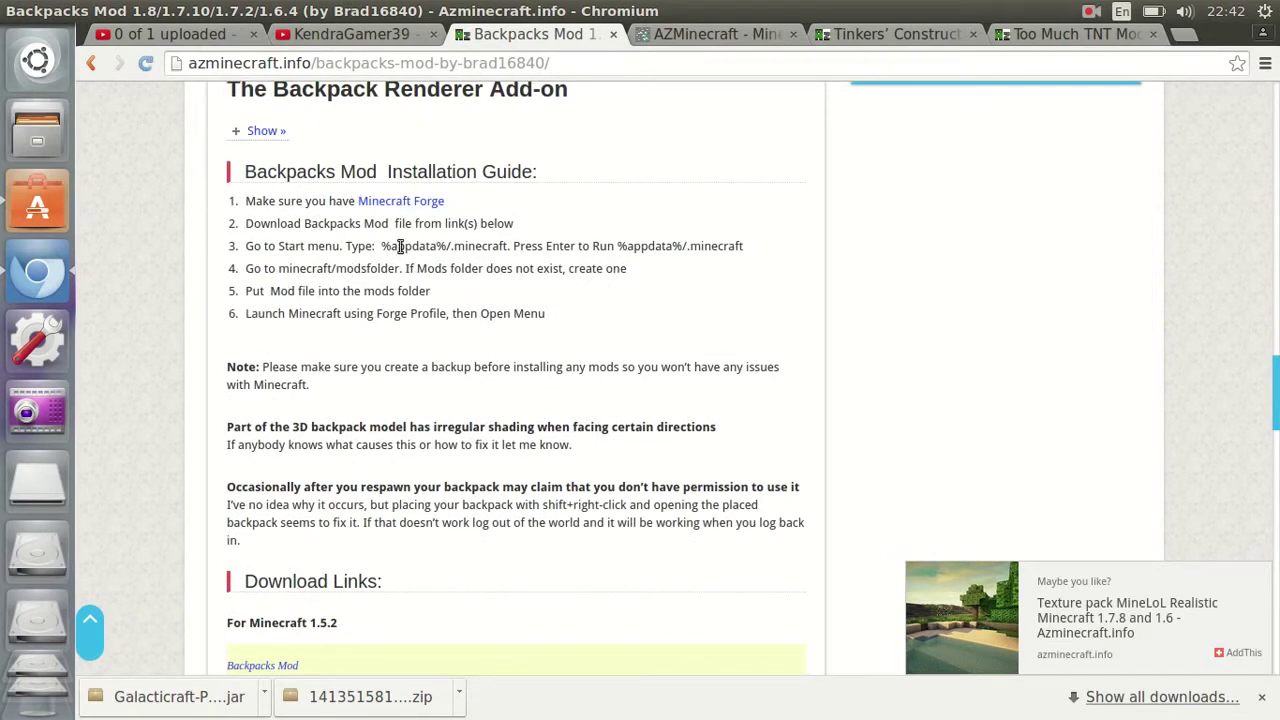
{"action": "scroll", "coordinate": [770, 355], "scroll_direction": "down", "scroll_amount": 3}
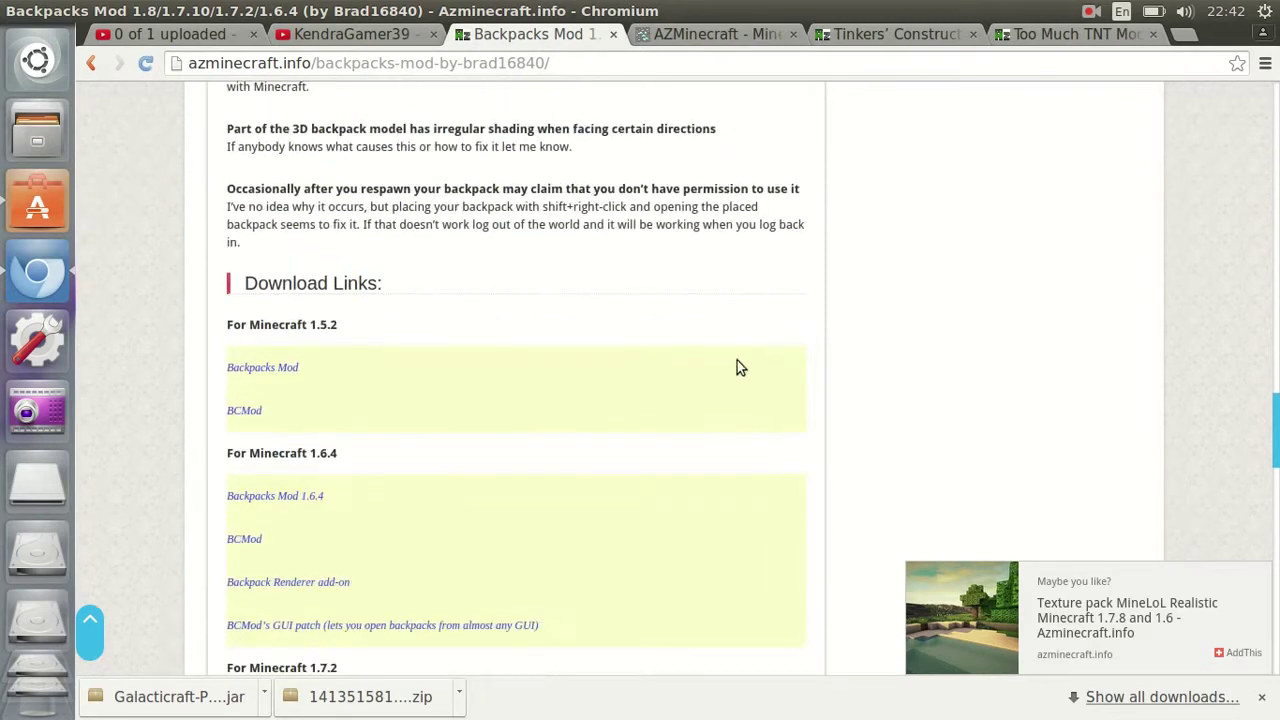
{"action": "scroll", "coordinate": [429, 390], "scroll_direction": "down", "scroll_amount": 3}
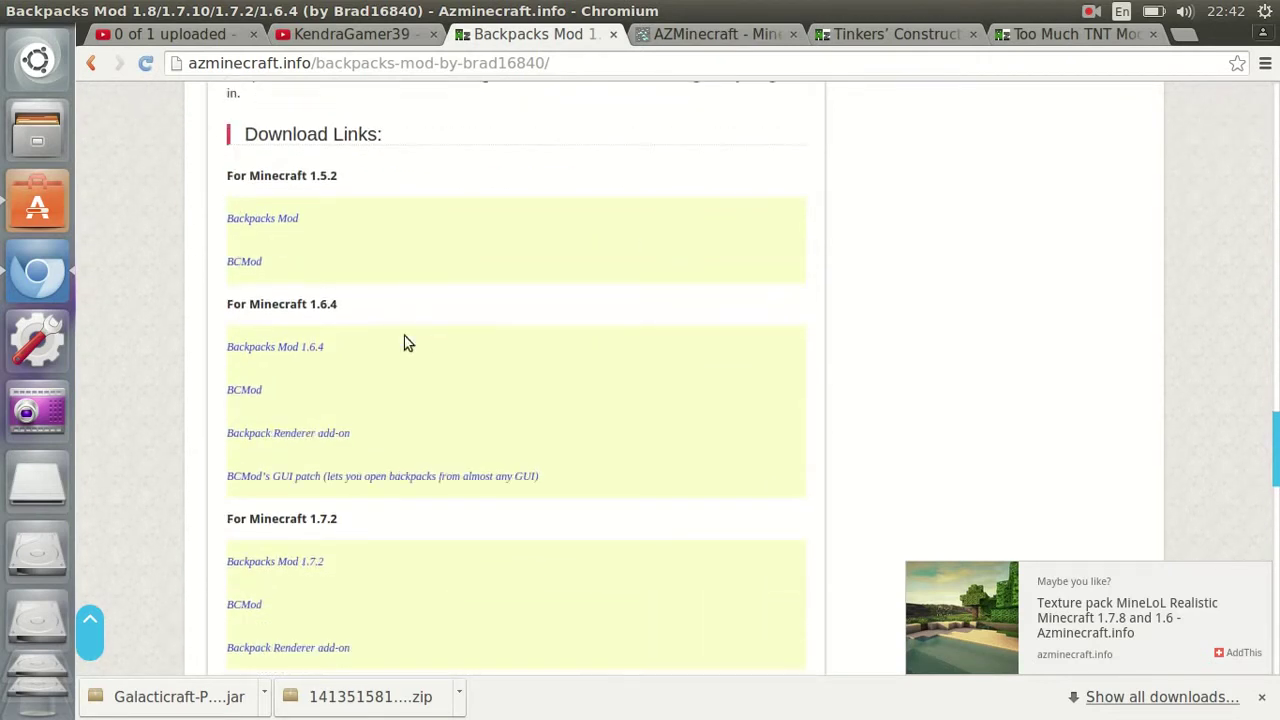
Step: Download the Backpacks Mod 1.6.4 jar from the file-storage page and keep it despite the warning
{"action": "left_click", "coordinate": [268, 347]}
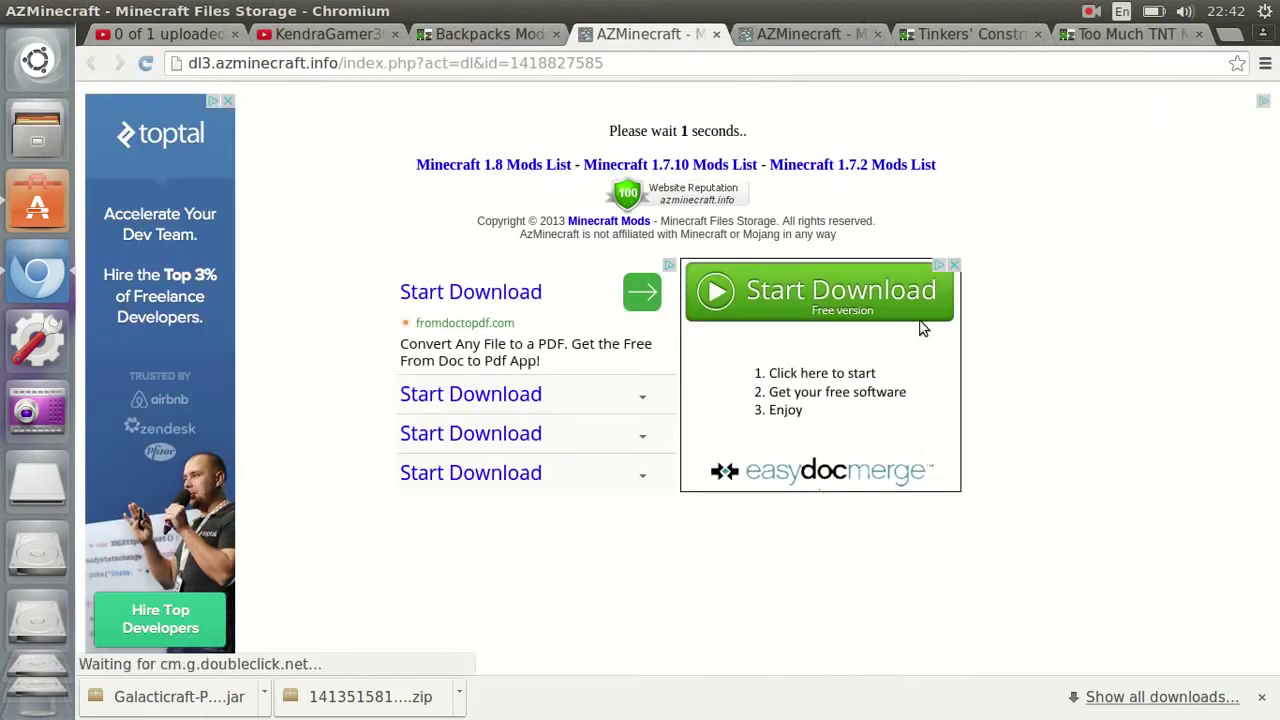
{"action": "left_click", "coordinate": [660, 150]}
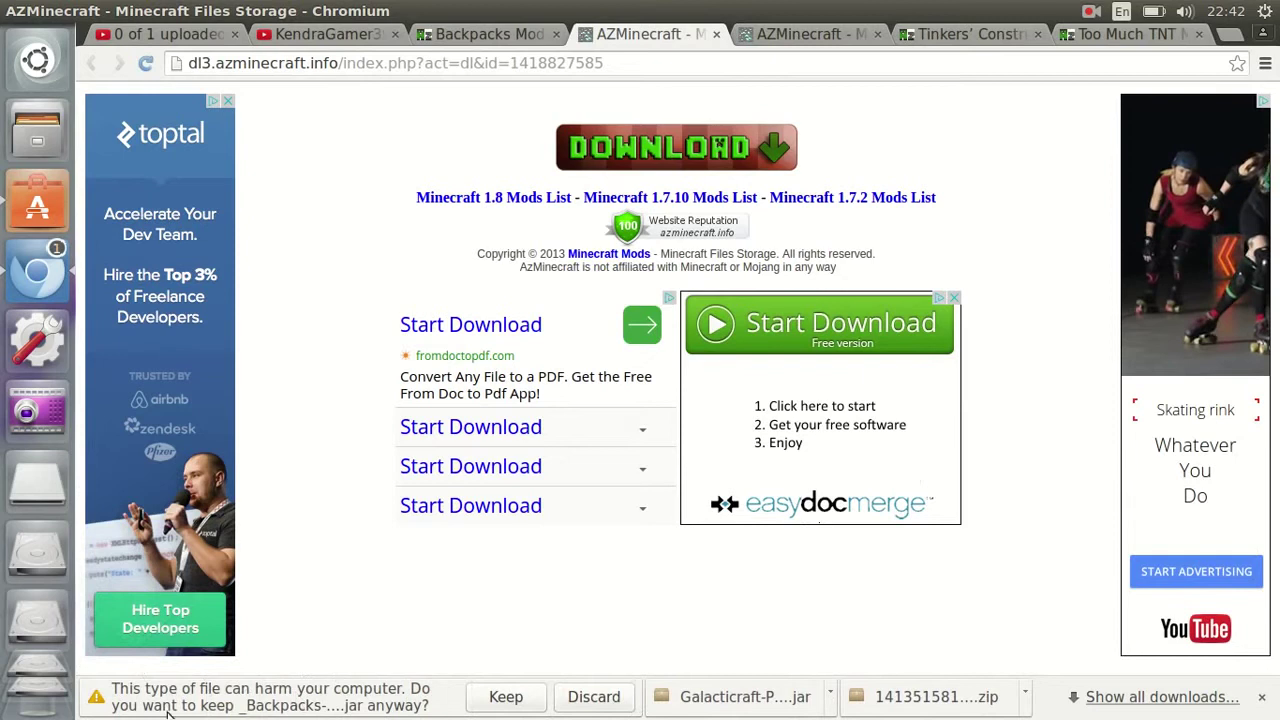
{"action": "left_click", "coordinate": [506, 697]}
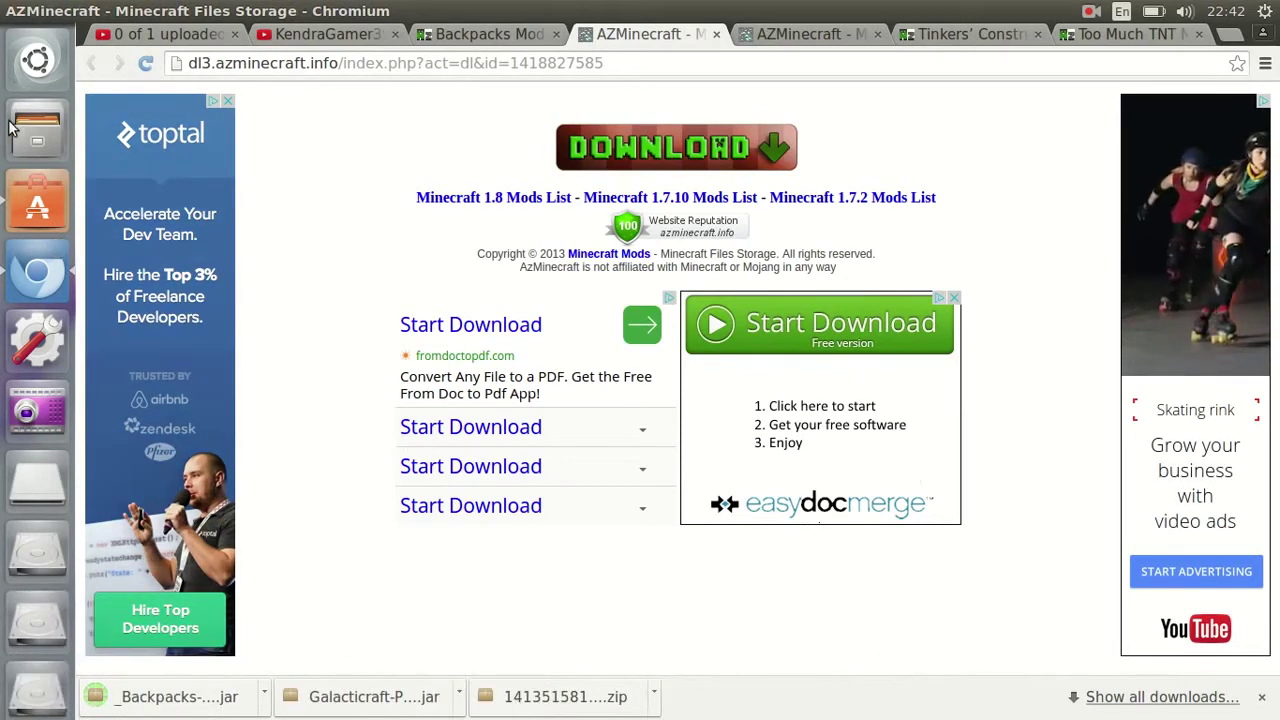
Step: Move the downloaded Backpacks jar into the hidden .minecraft/mods folder in Files
{"action": "left_click", "coordinate": [37, 130]}
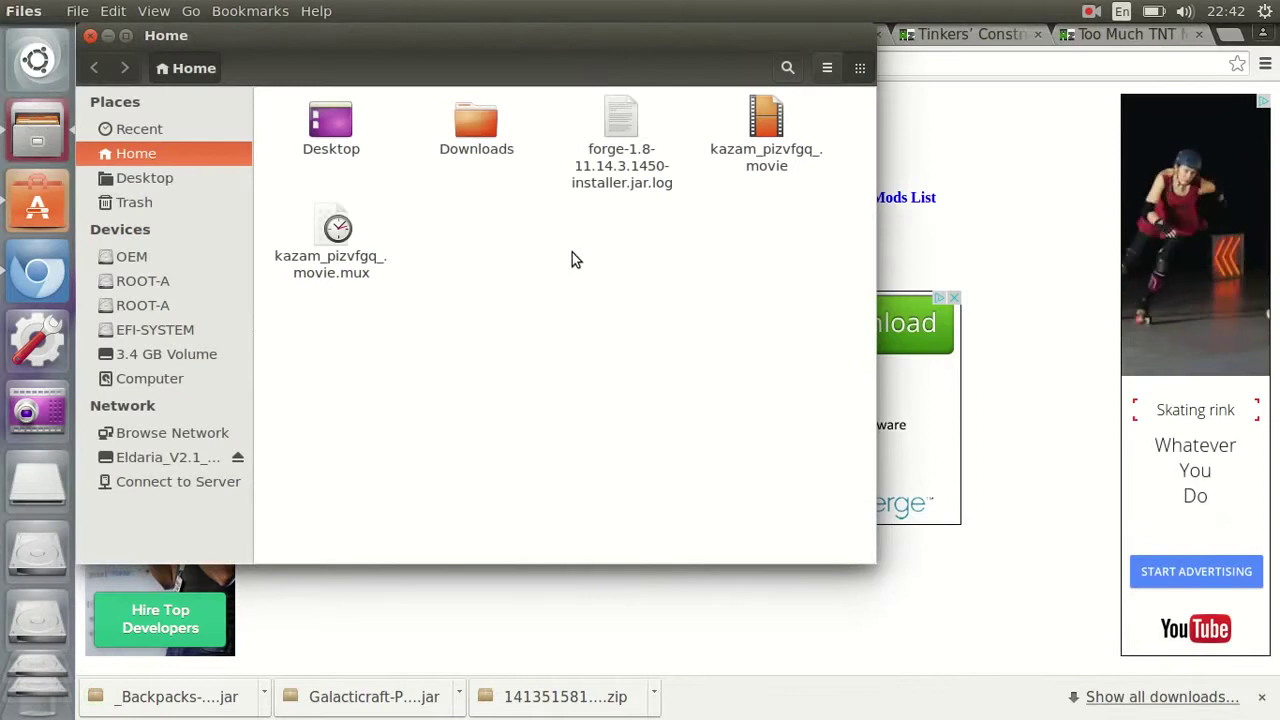
{"action": "key", "text": "ctrl+h"}
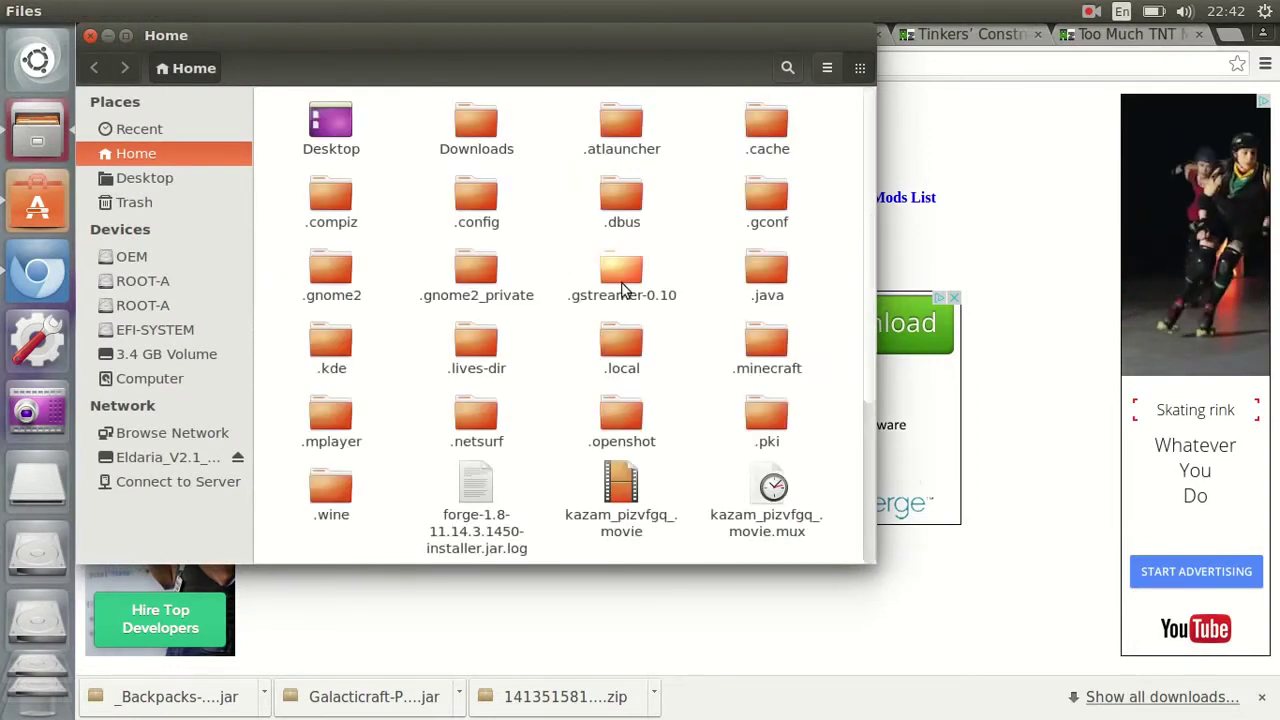
{"action": "left_click", "coordinate": [760, 352]}
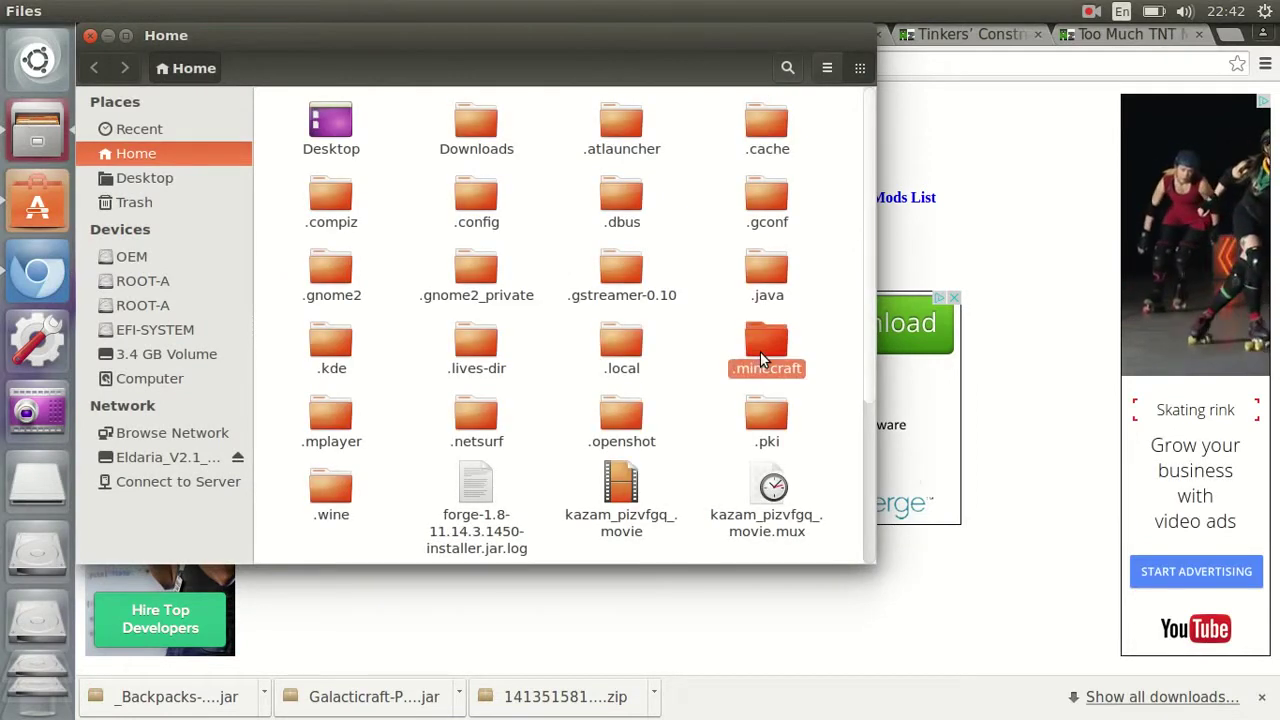
{"action": "double_click", "coordinate": [760, 351]}
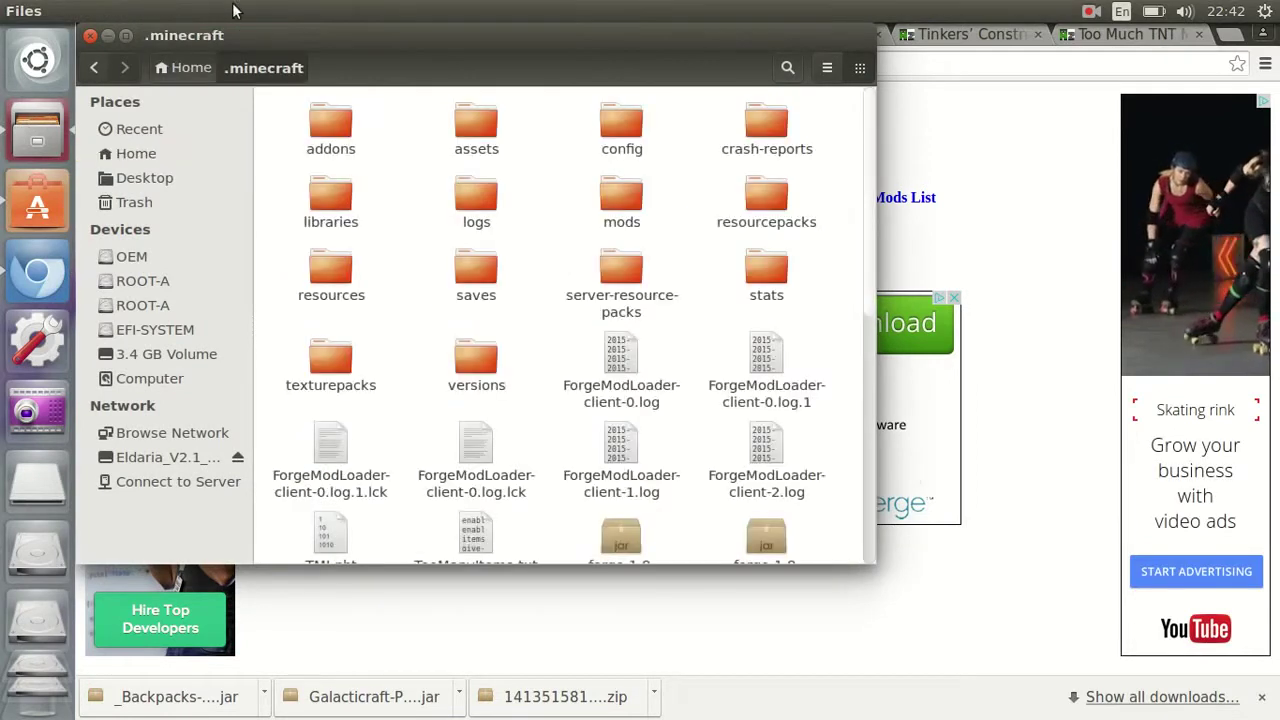
{"action": "double_click", "coordinate": [625, 198]}
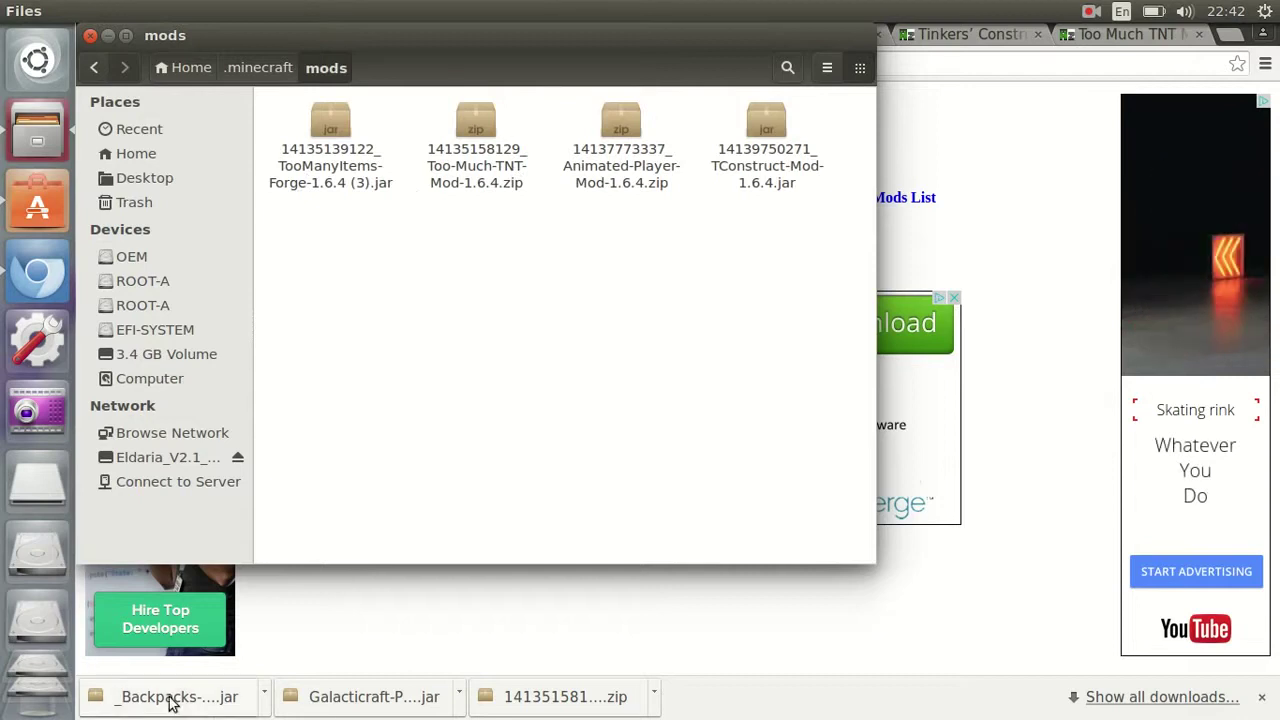
{"action": "left_click_drag", "start_coordinate": [170, 697], "coordinate": [426, 262]}
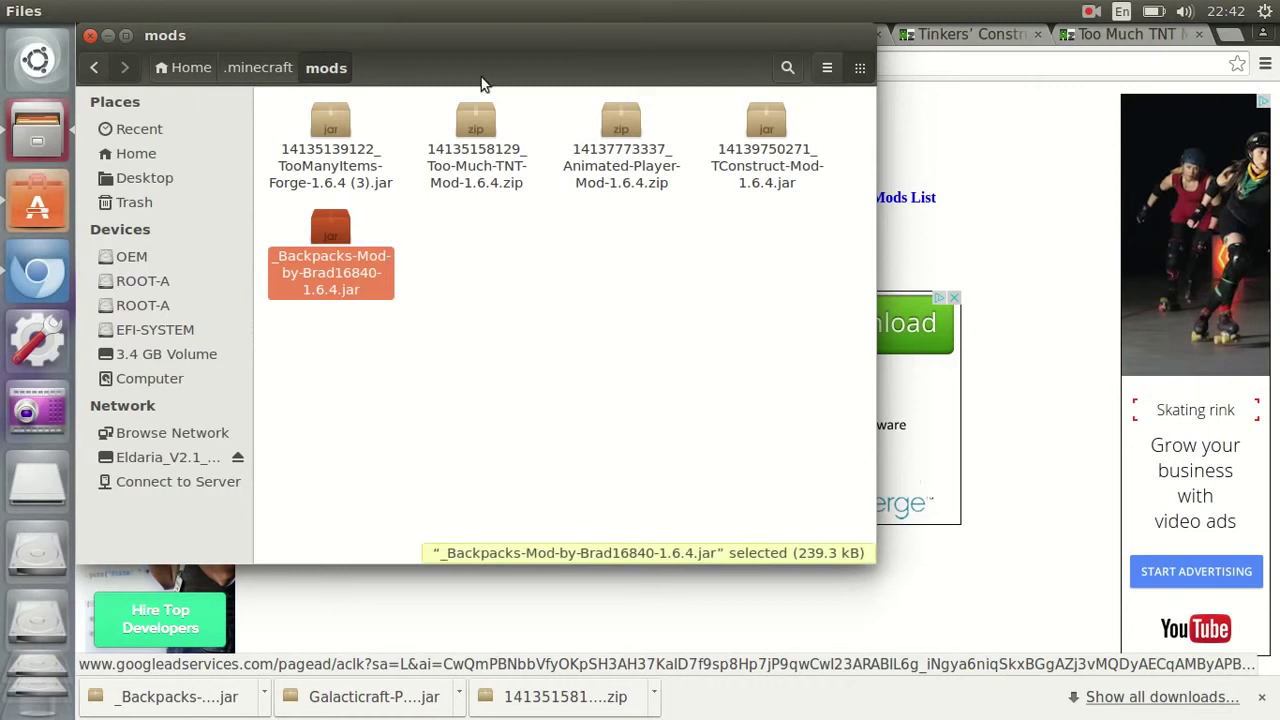
Step: Allow the Backpacks jar to execute as a program in its Permissions properties
{"action": "right_click", "coordinate": [330, 240]}
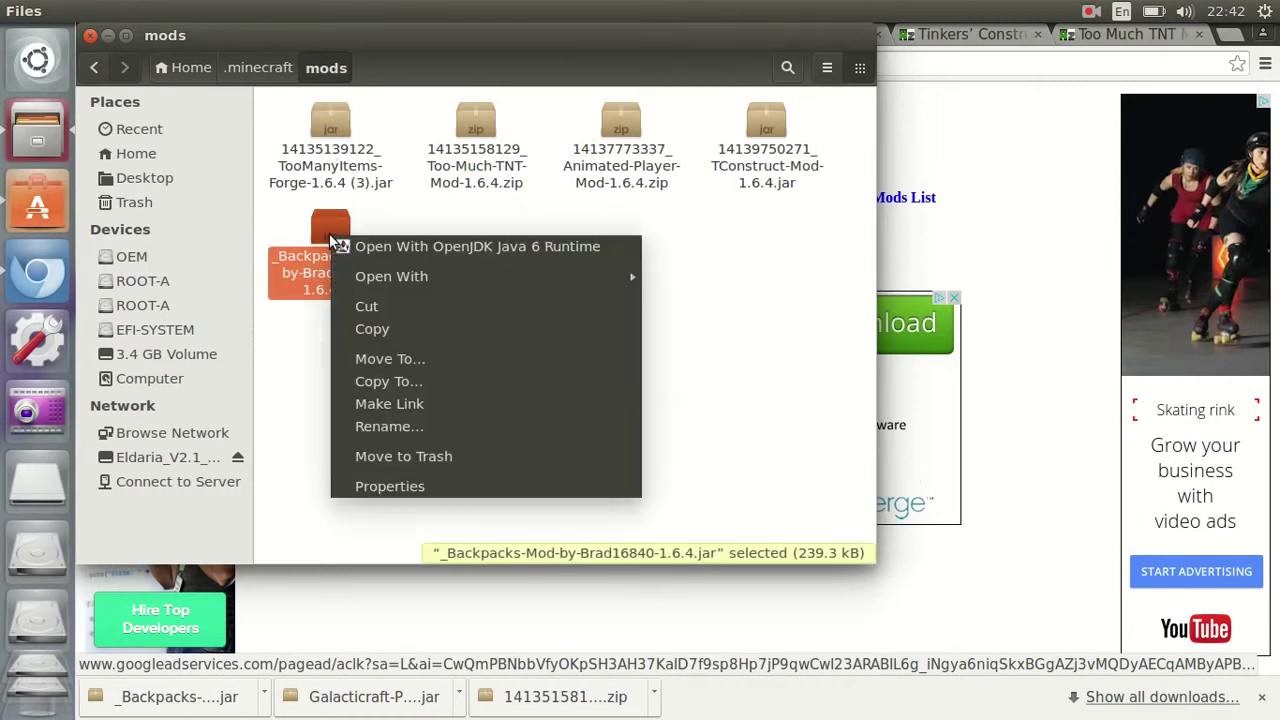
{"action": "left_click", "coordinate": [400, 486]}
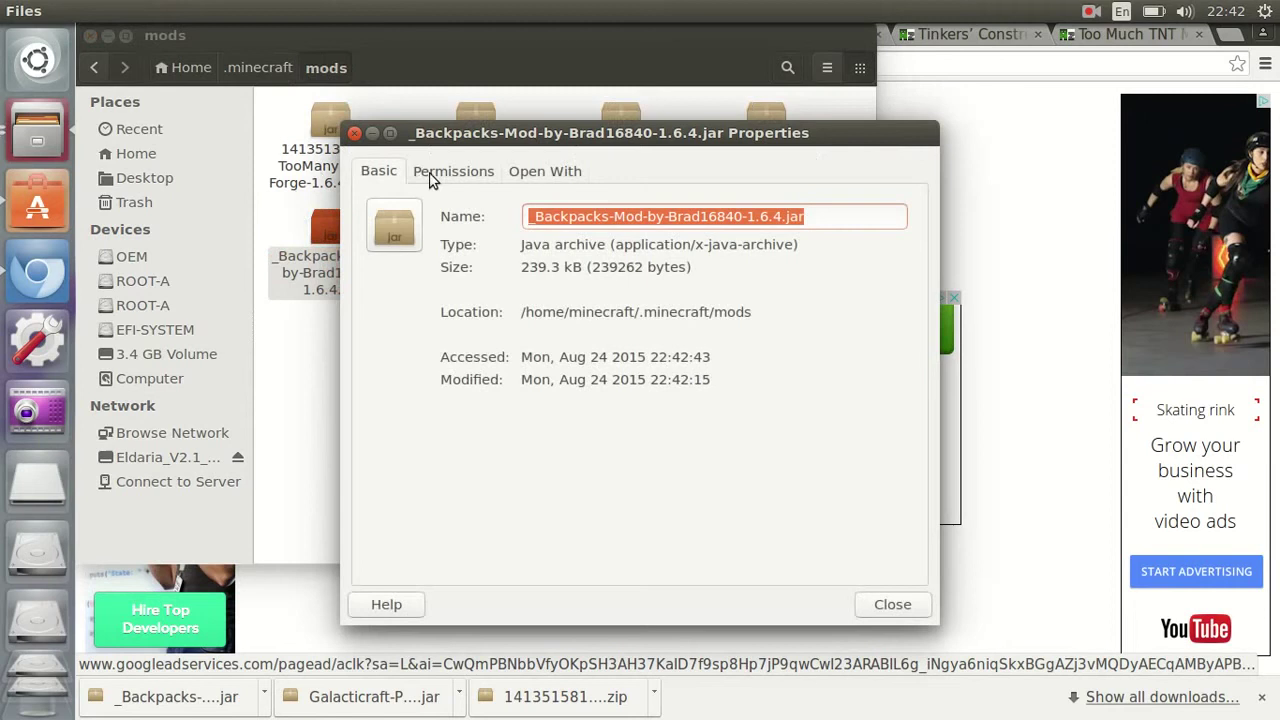
{"action": "left_click", "coordinate": [430, 175]}
{"action": "left_click", "coordinate": [453, 452]}
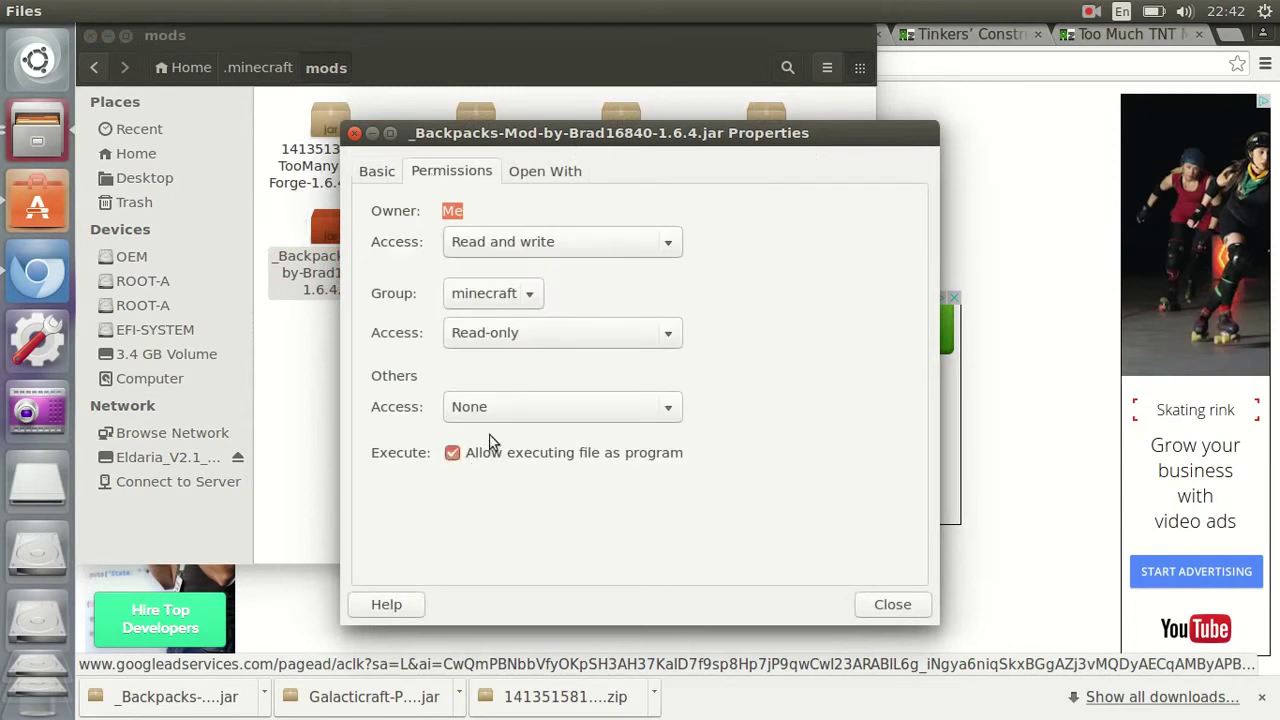
{"action": "left_click", "coordinate": [882, 606]}
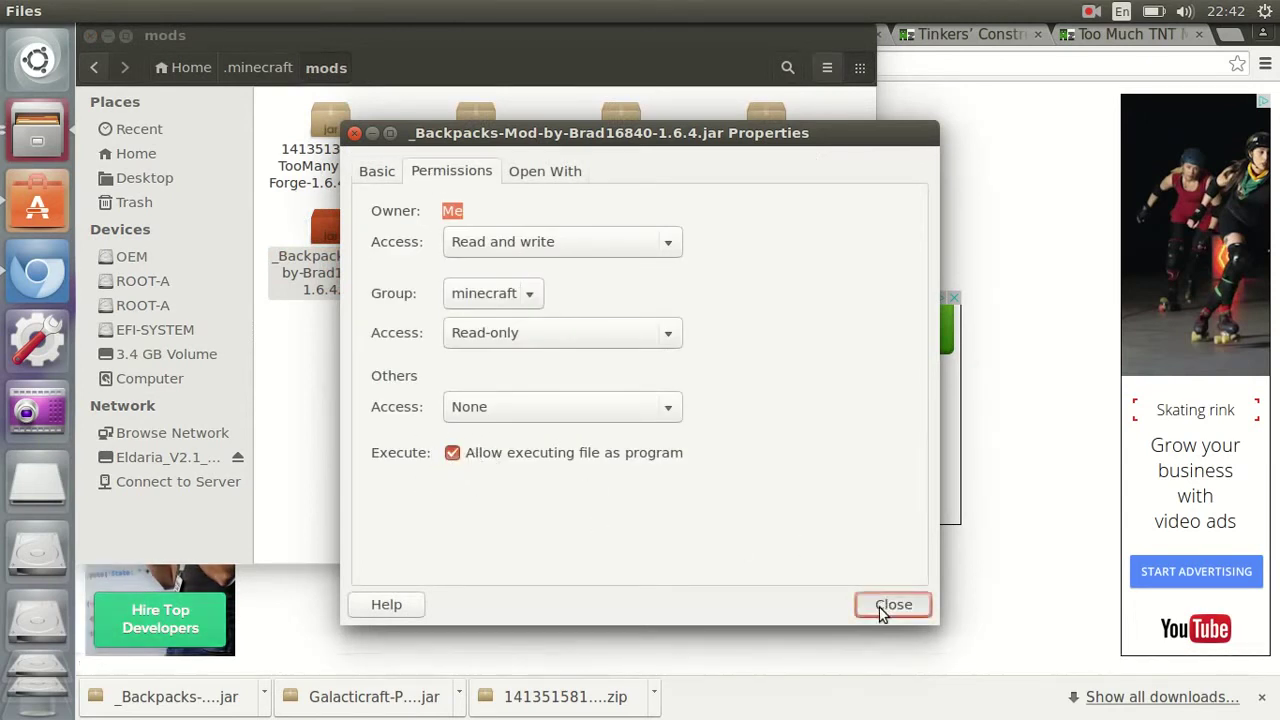
{"action": "left_click", "coordinate": [89, 37]}
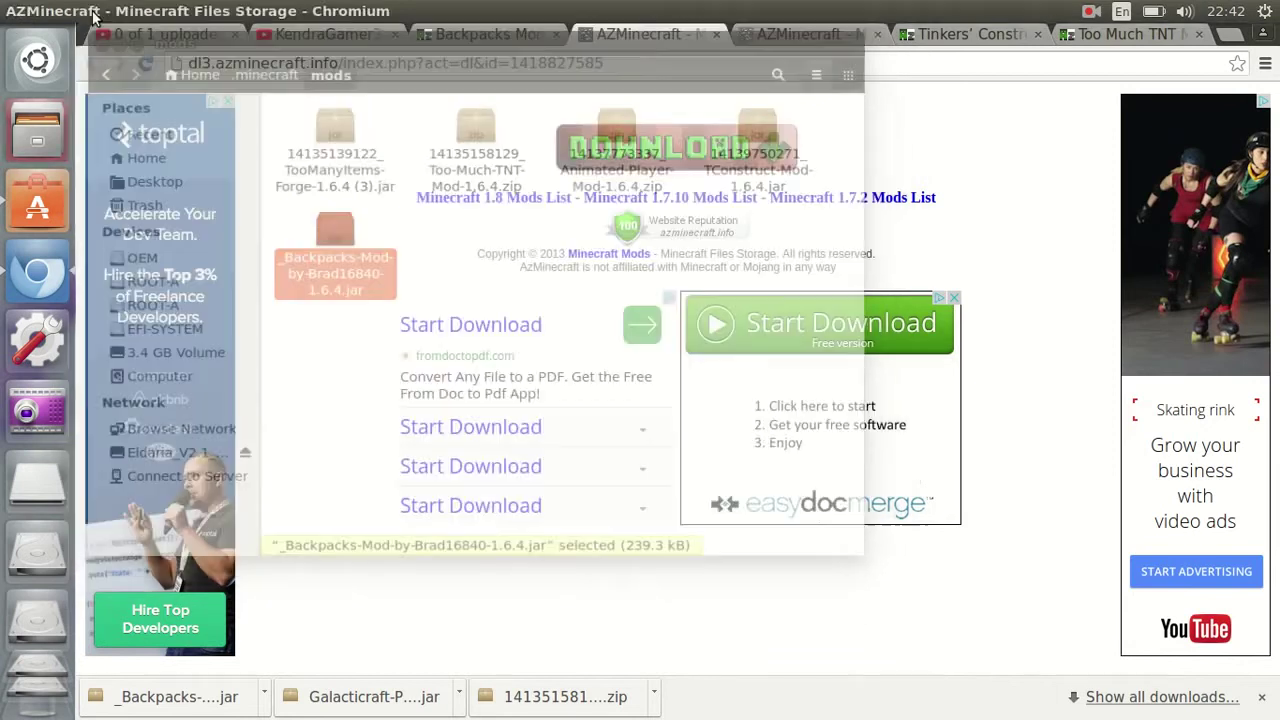
Step: Start the Minecraft launcher from Minecraft.jar and play the 1.6.4 profile
{"action": "left_click", "coordinate": [26, 11]}
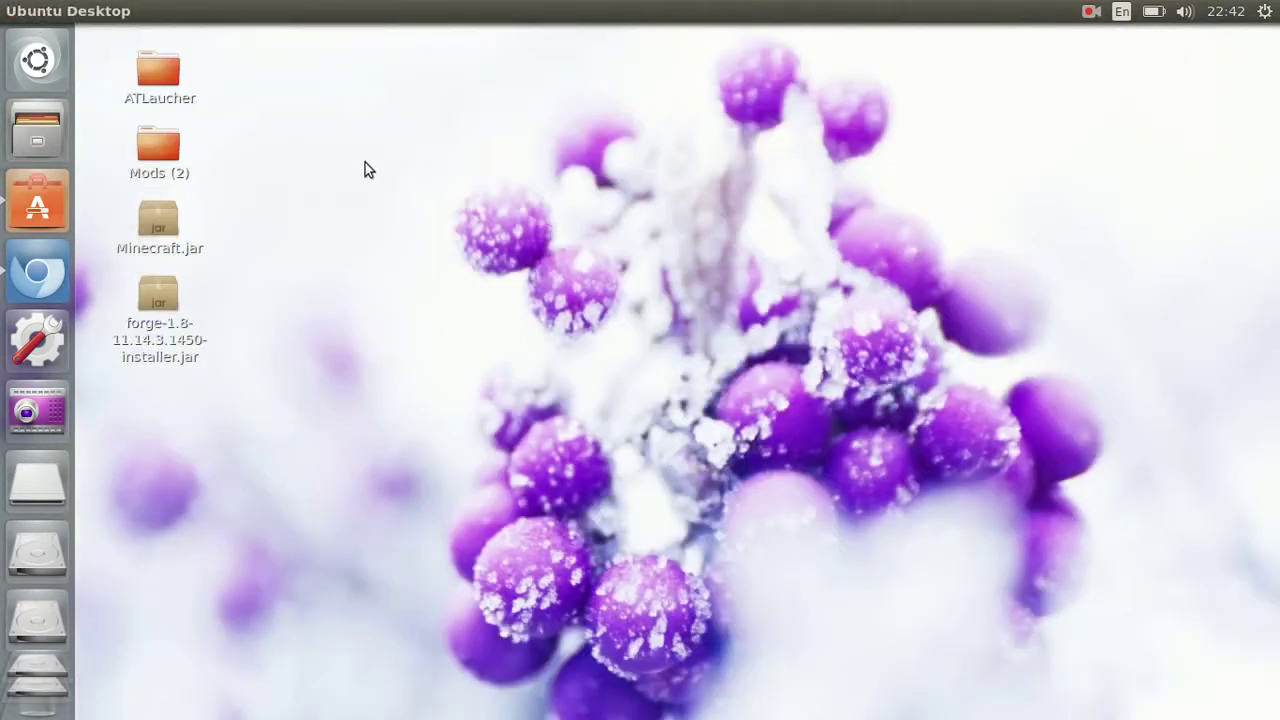
{"action": "double_click", "coordinate": [172, 218]}
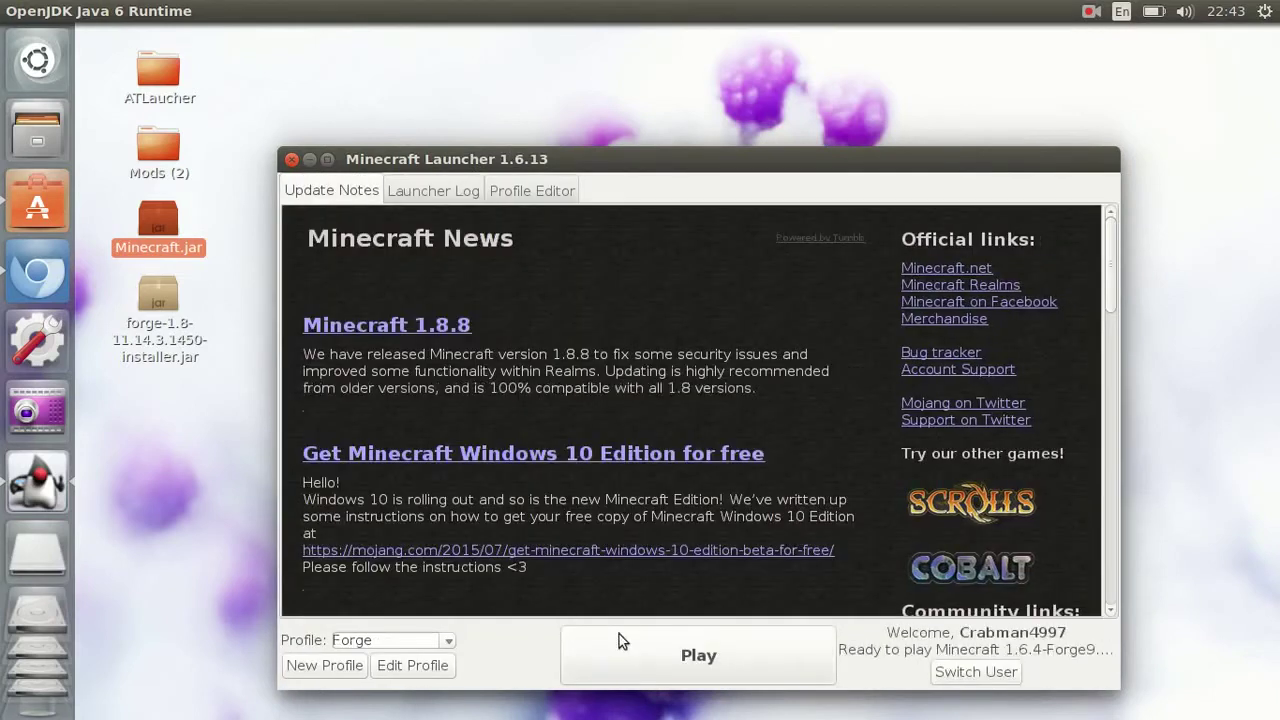
{"action": "left_click", "coordinate": [619, 634]}
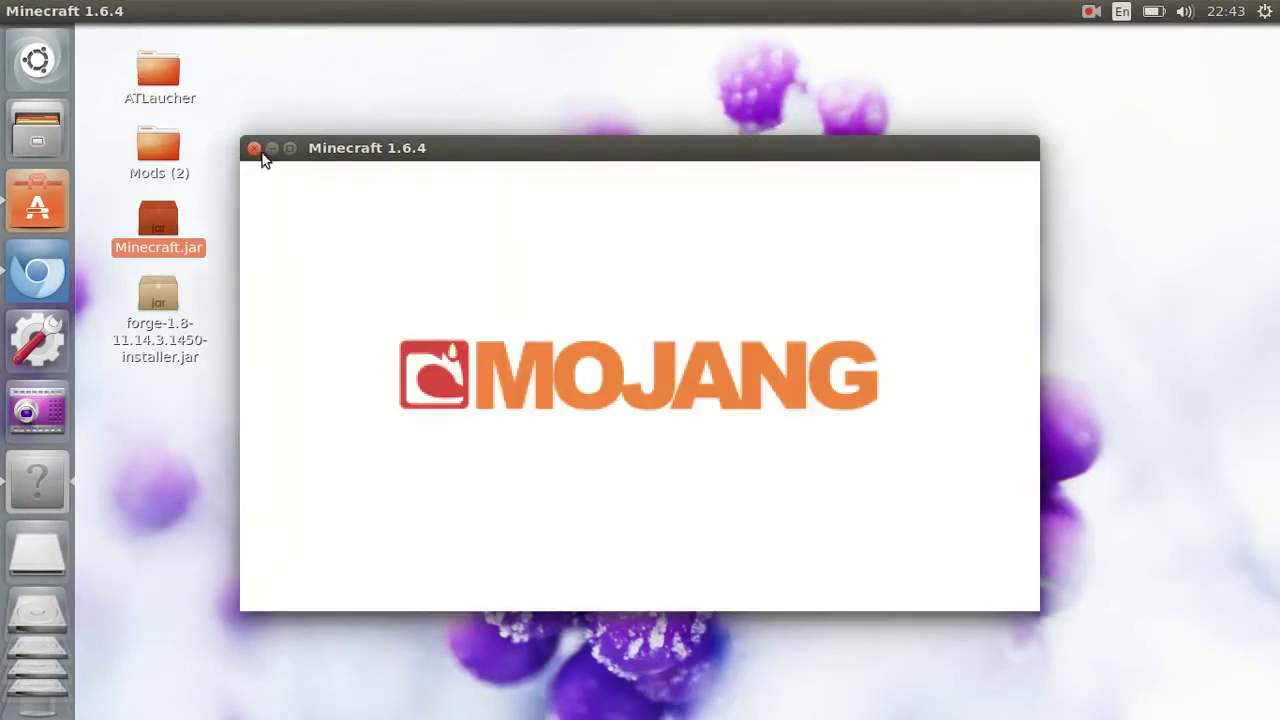
Step: Maximize the game window, then close it after Forge reports the missing bcmod mod
{"action": "left_click", "coordinate": [289, 148]}
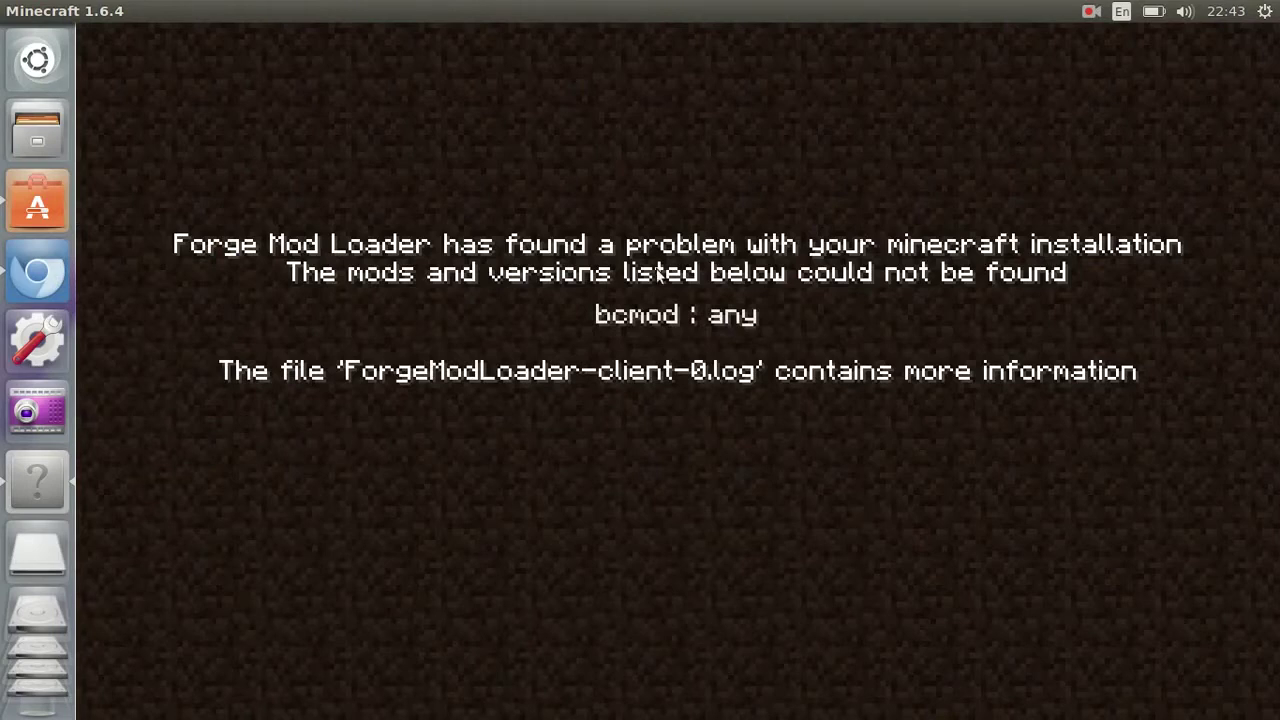
{"action": "left_click", "coordinate": [1091, 11]}
{"action": "left_click", "coordinate": [1108, 58]}
{"action": "mouse_move", "coordinate": [410, 10]}
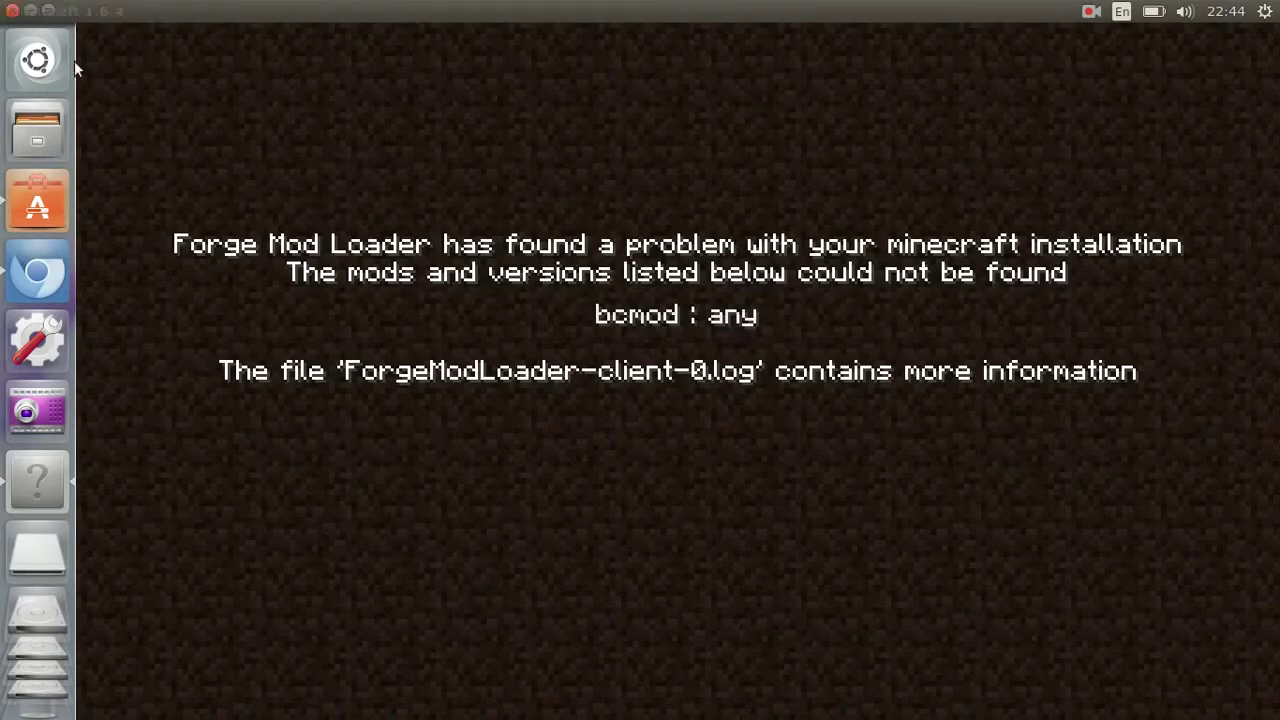
{"action": "mouse_move", "coordinate": [8, 10]}
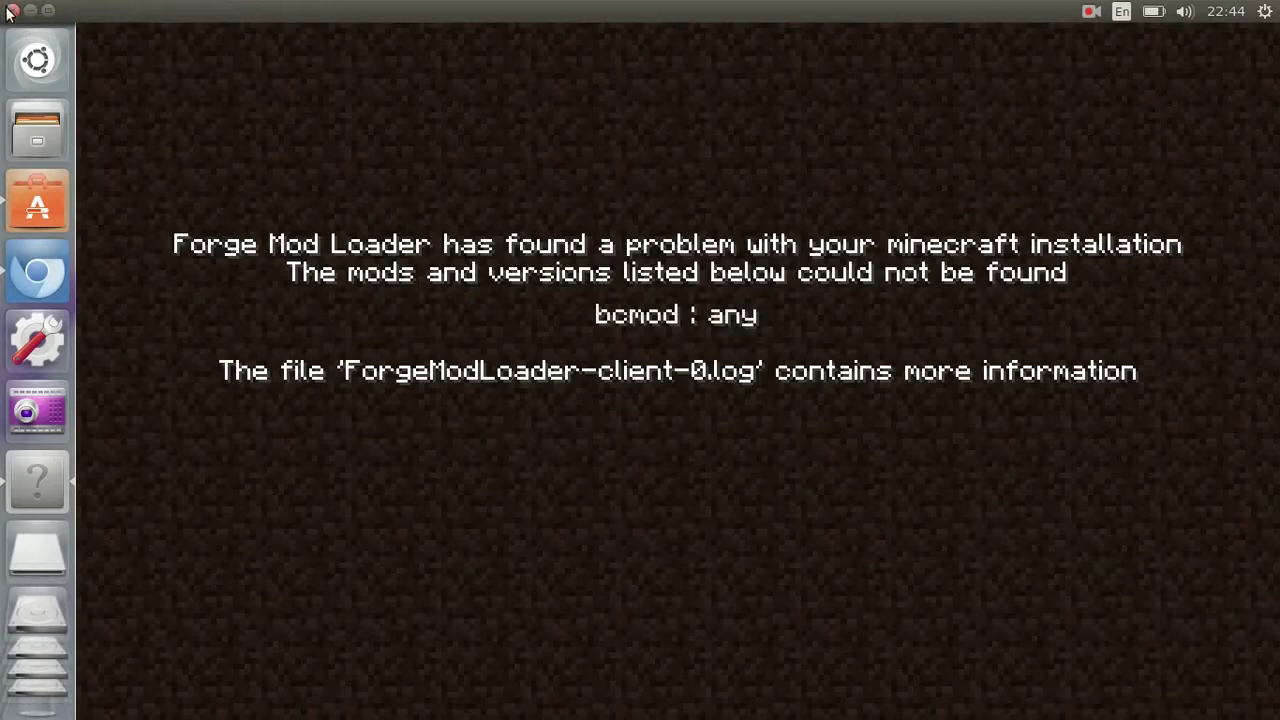
{"action": "left_click", "coordinate": [11, 10]}
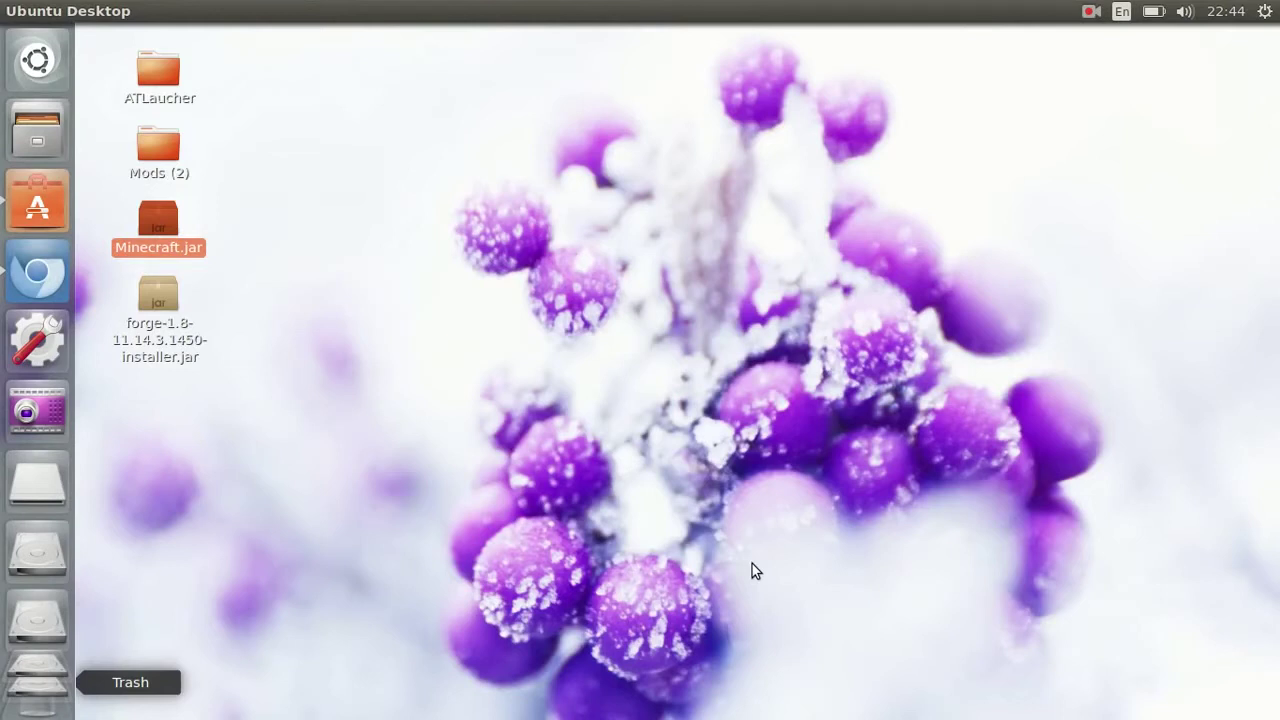
Step: Relaunch Minecraft.jar and play the Forge profile; Minecraft 1.6.4 still fails on missing bcmod
{"action": "left_click", "coordinate": [560, 191]}
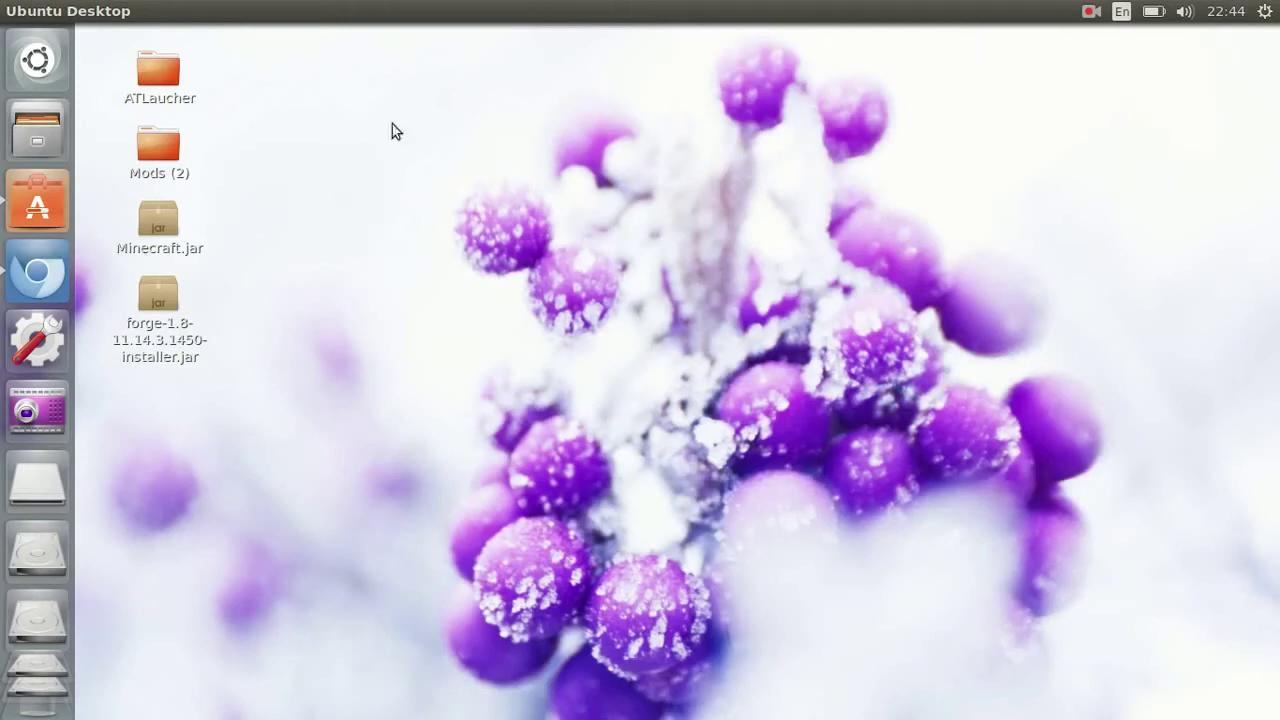
{"action": "left_click_drag", "start_coordinate": [1177, 266], "coordinate": [806, 600]}
{"action": "double_click", "coordinate": [155, 205]}
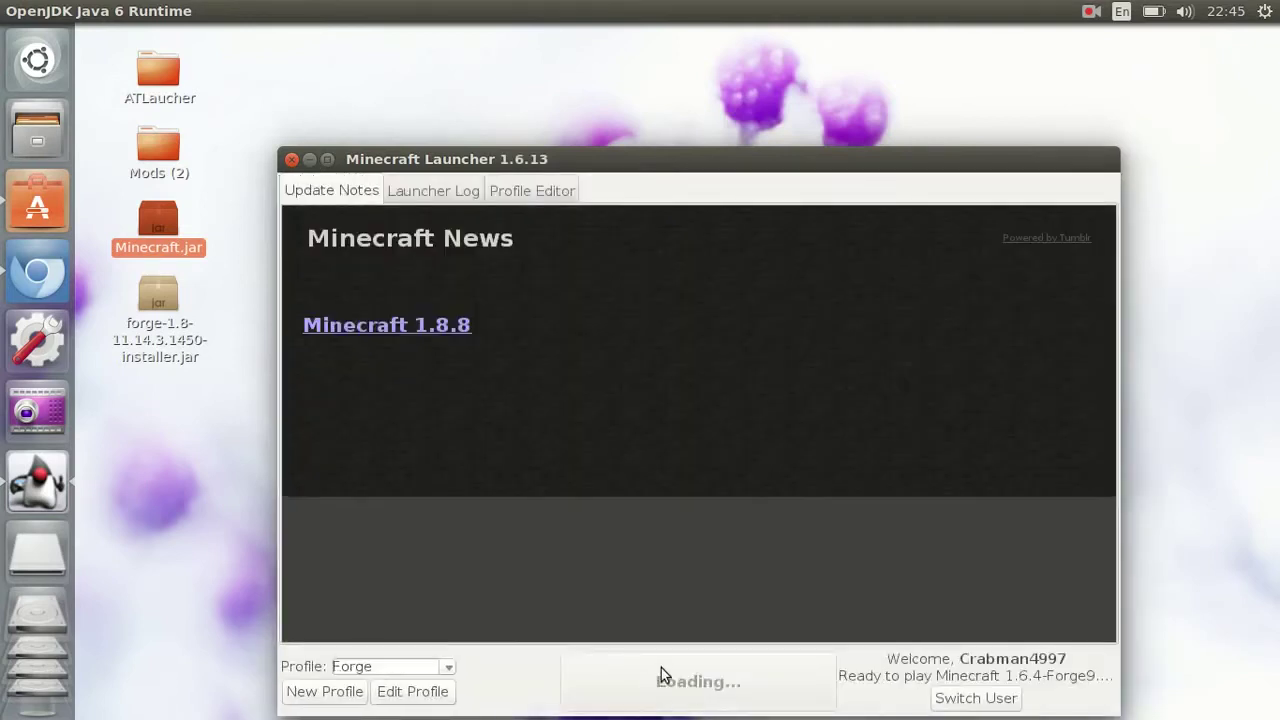
{"action": "left_click", "coordinate": [661, 675]}
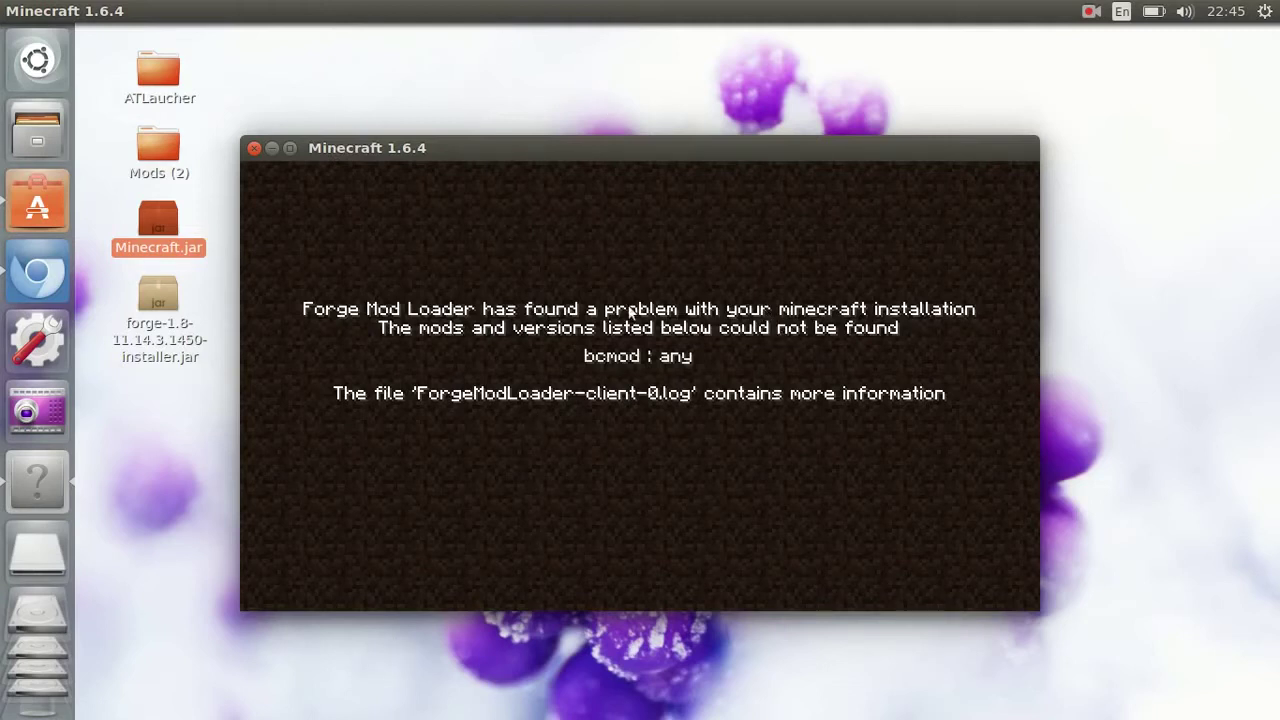
{"action": "left_click", "coordinate": [1092, 12]}
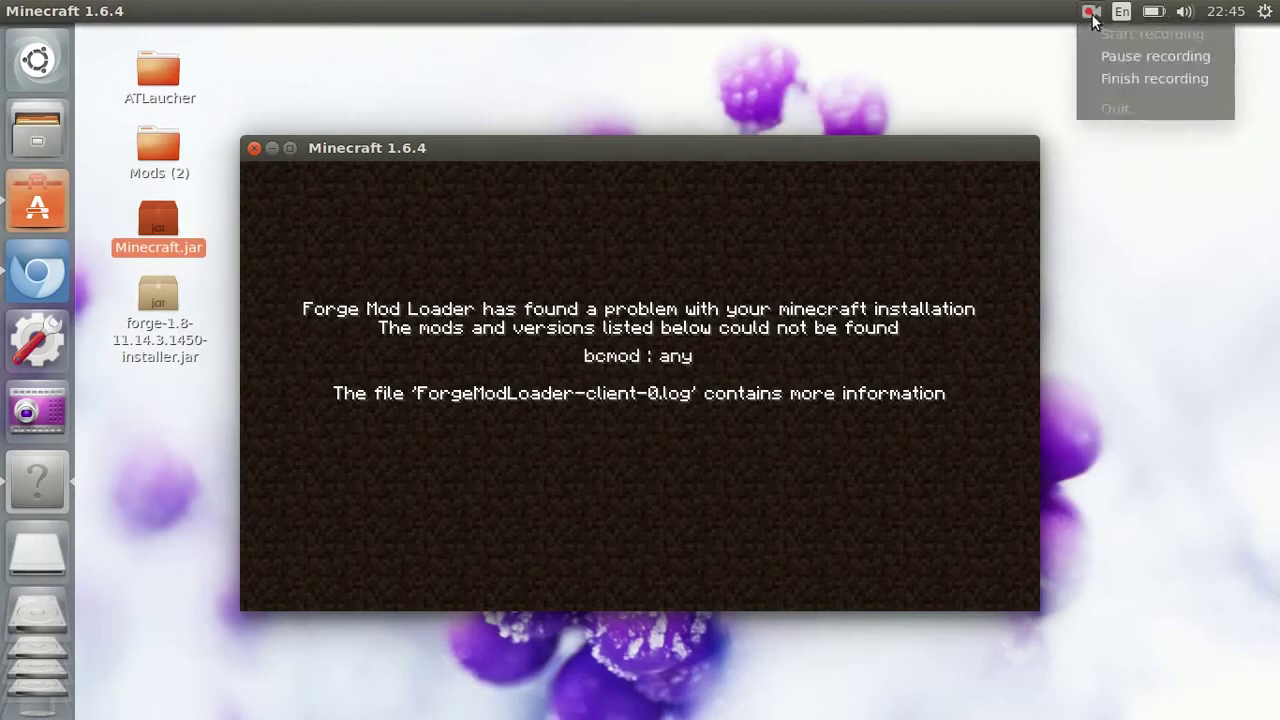
Step: Scroll the Pixelmon mod page down to the Download Pixelmon Mod Links section
{"action": "left_click", "coordinate": [1100, 56]}
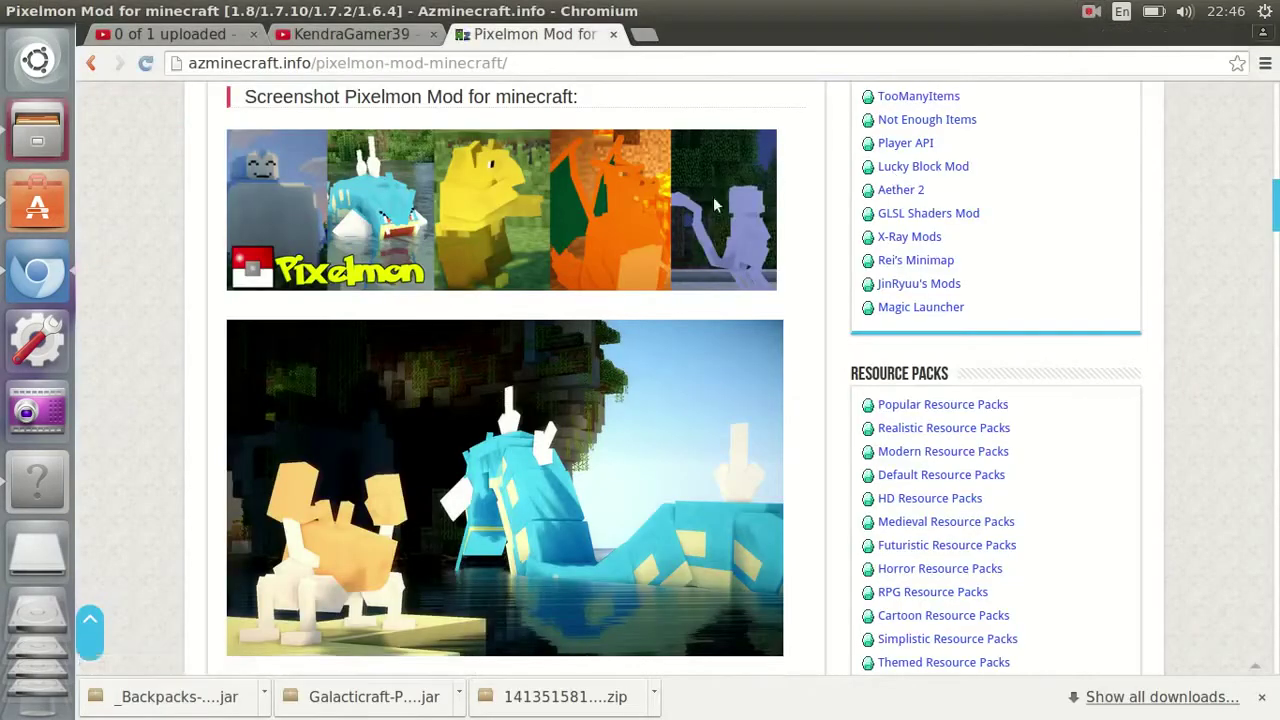
{"action": "scroll", "coordinate": [700, 270], "scroll_direction": "up", "scroll_amount": 3}
{"action": "scroll", "coordinate": [700, 272], "scroll_direction": "up", "scroll_amount": 3}
{"action": "scroll", "coordinate": [688, 286], "scroll_direction": "down", "scroll_amount": 10}
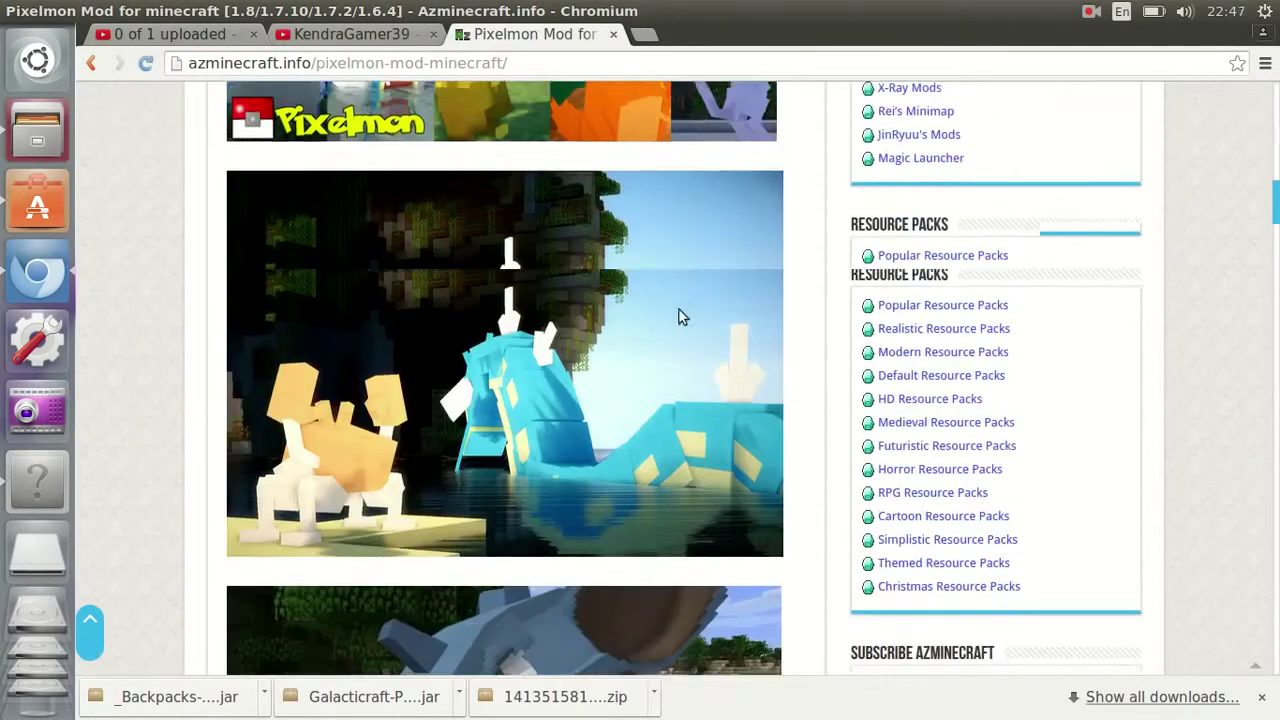
{"action": "scroll", "coordinate": [653, 343], "scroll_direction": "down", "scroll_amount": 3}
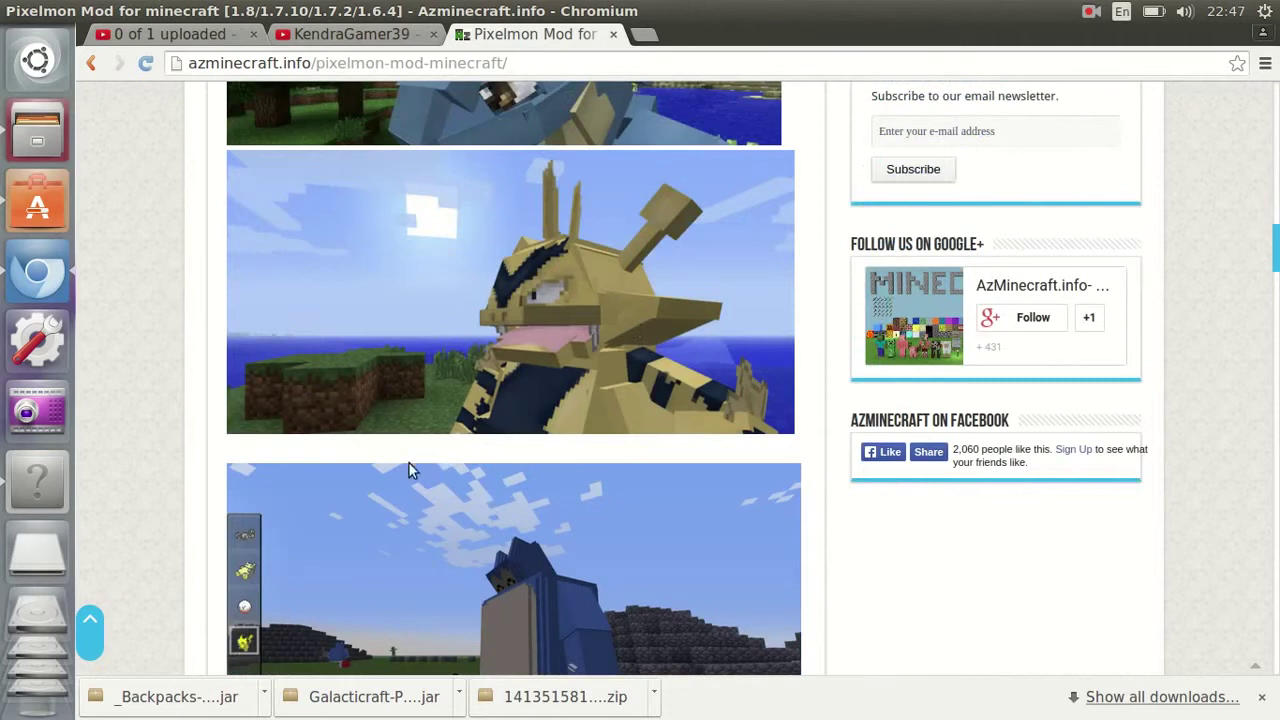
{"action": "scroll", "coordinate": [415, 450], "scroll_direction": "down", "scroll_amount": 9}
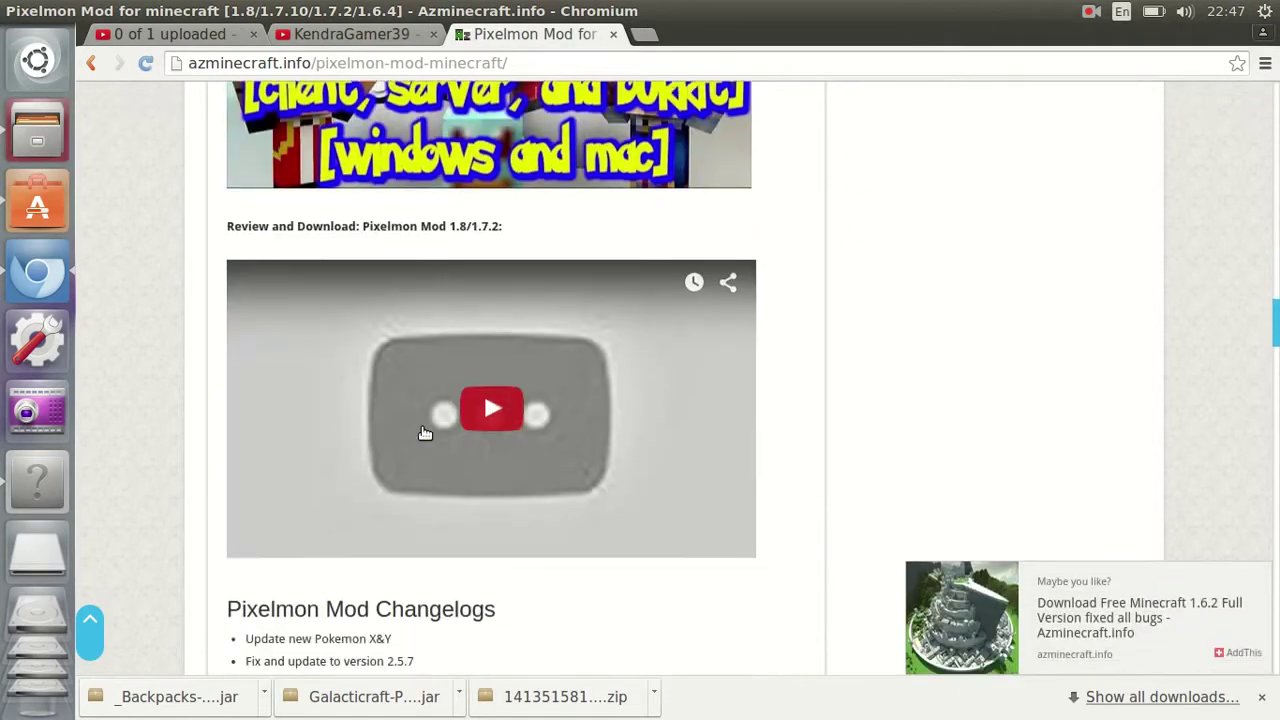
{"action": "scroll", "coordinate": [422, 432], "scroll_direction": "down", "scroll_amount": 2}
{"action": "scroll", "coordinate": [422, 428], "scroll_direction": "down", "scroll_amount": 8}
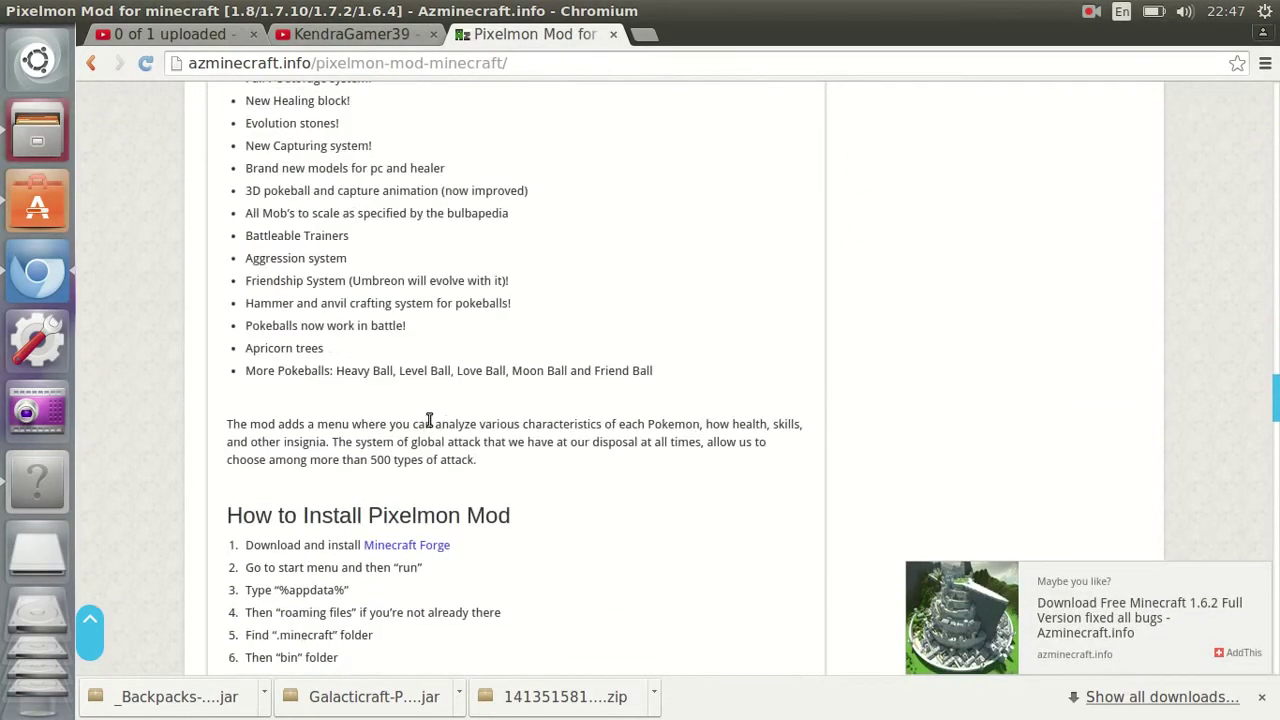
{"action": "scroll", "coordinate": [429, 420], "scroll_direction": "down", "scroll_amount": 5}
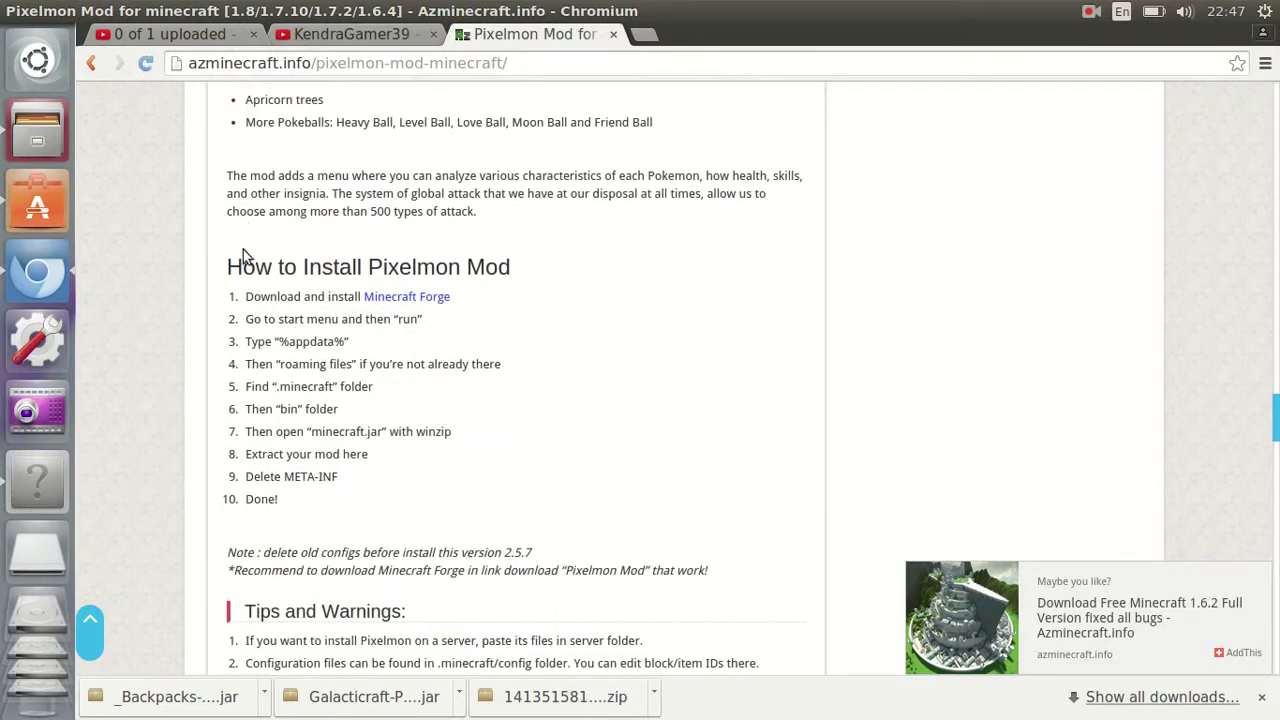
{"action": "scroll", "coordinate": [609, 343], "scroll_direction": "down", "scroll_amount": 10}
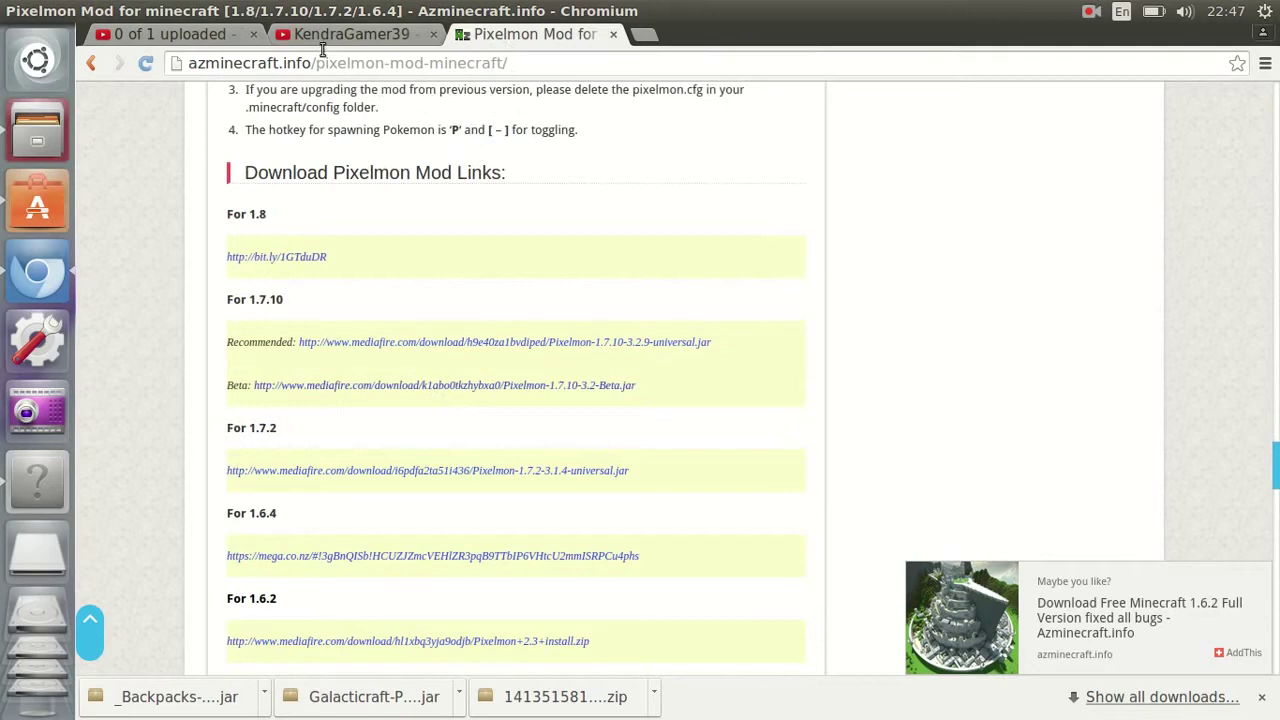
{"action": "scroll", "coordinate": [300, 470], "scroll_direction": "down", "scroll_amount": 2}
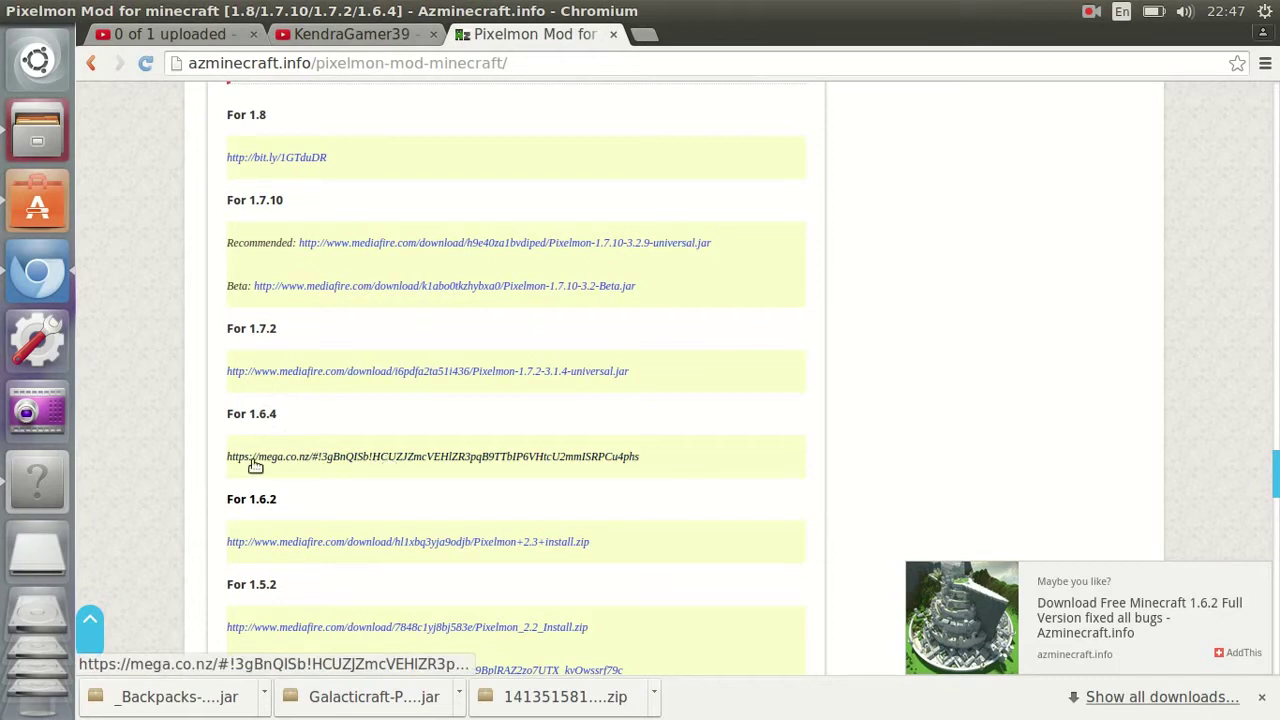
Step: Quit the failed Minecraft game and open the For 1.6.4 mega.co.nz link in a new tab
{"action": "right_click", "coordinate": [31, 496]}
{"action": "left_click", "coordinate": [192, 532]}
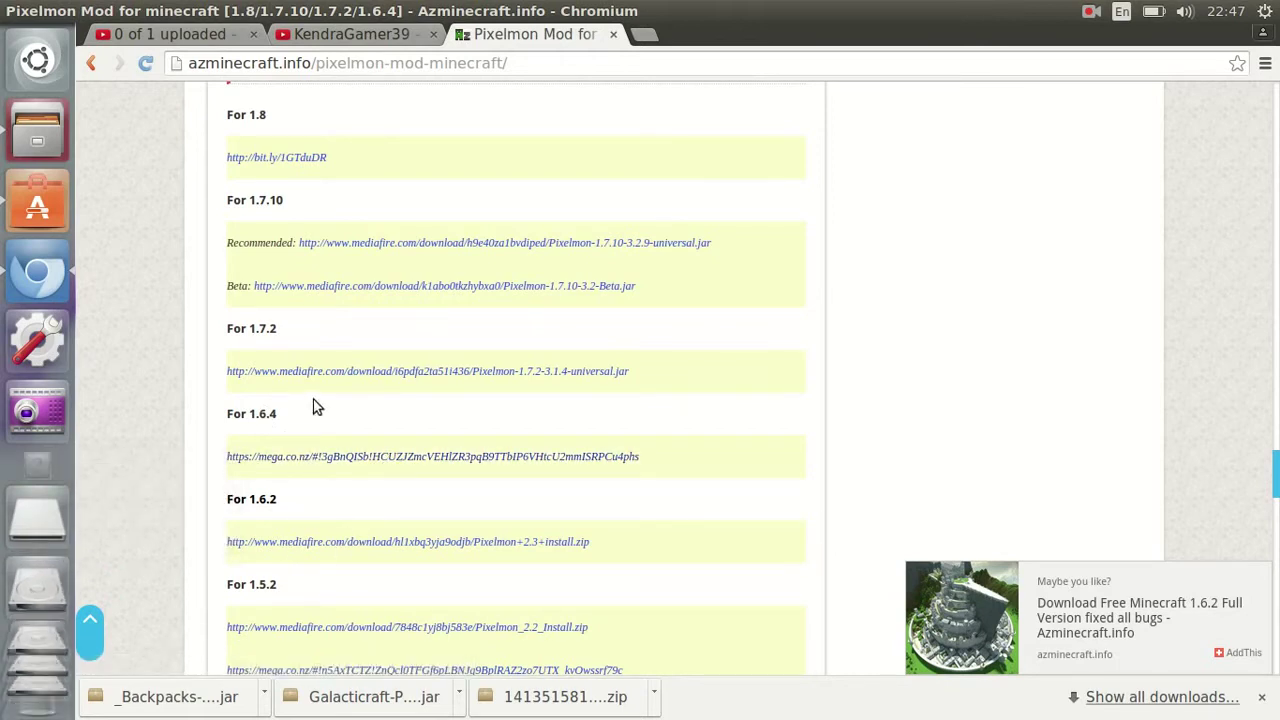
{"action": "left_click", "coordinate": [337, 456]}
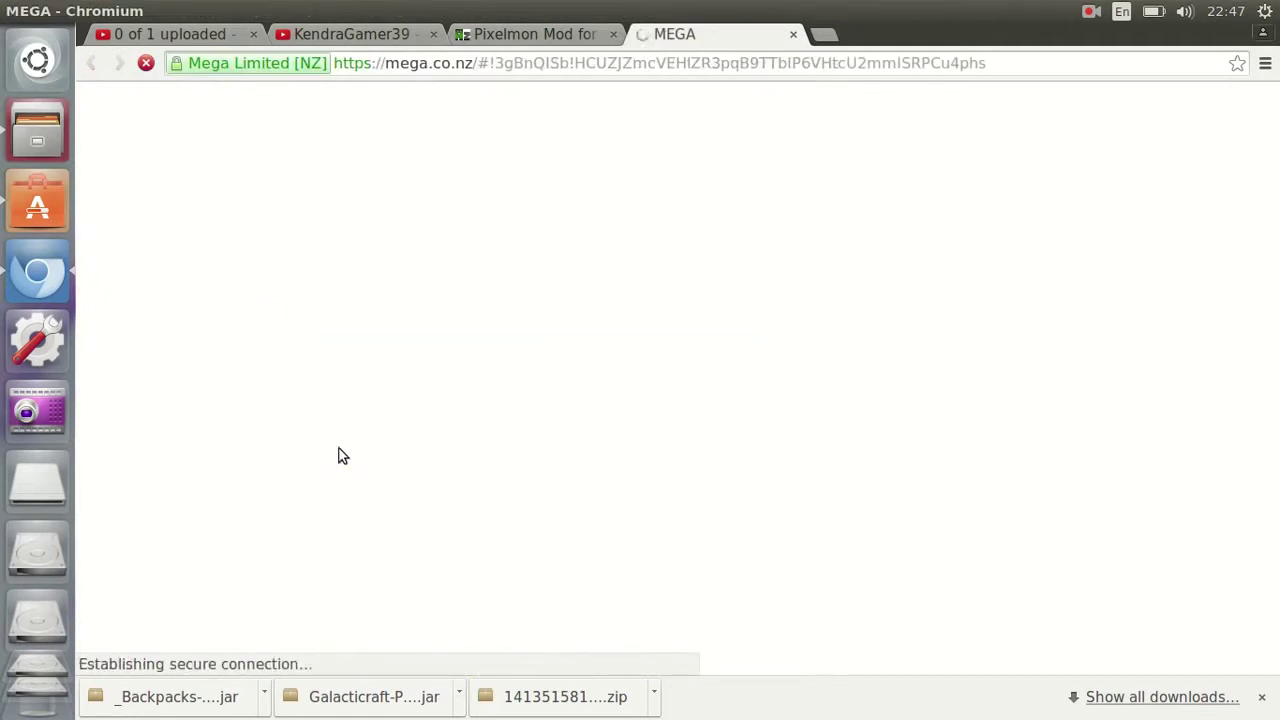
{"action": "left_click", "coordinate": [1090, 11]}
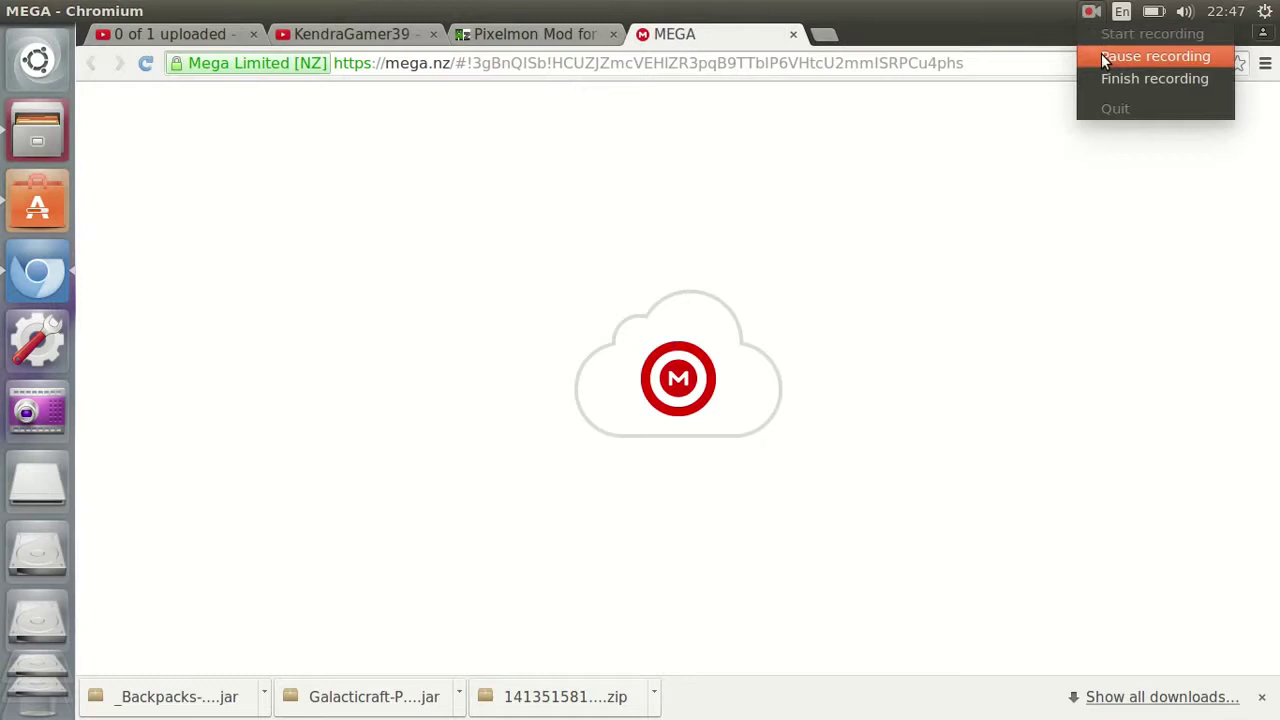
Step: Scroll the Aether Mod 2 article down to the For 1.6.4 Manual Install servers 1–5
{"action": "left_click", "coordinate": [1101, 56]}
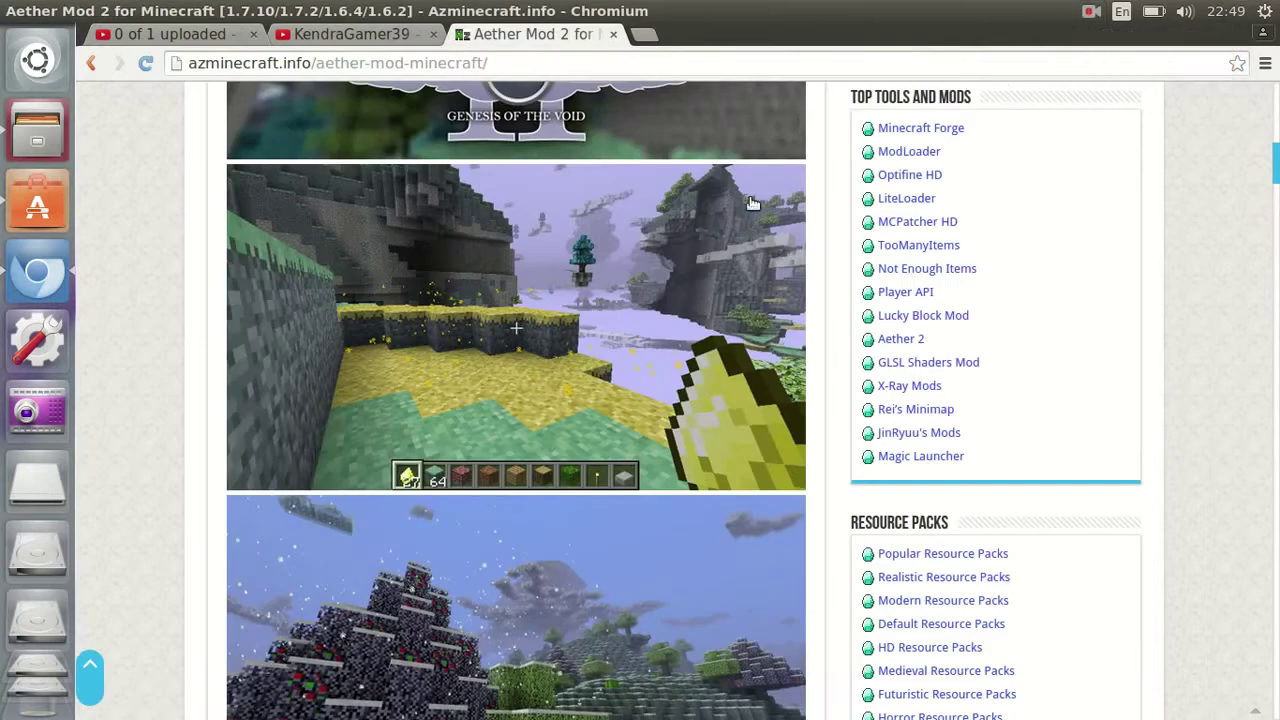
{"action": "scroll", "coordinate": [737, 214], "scroll_direction": "down", "scroll_amount": 8}
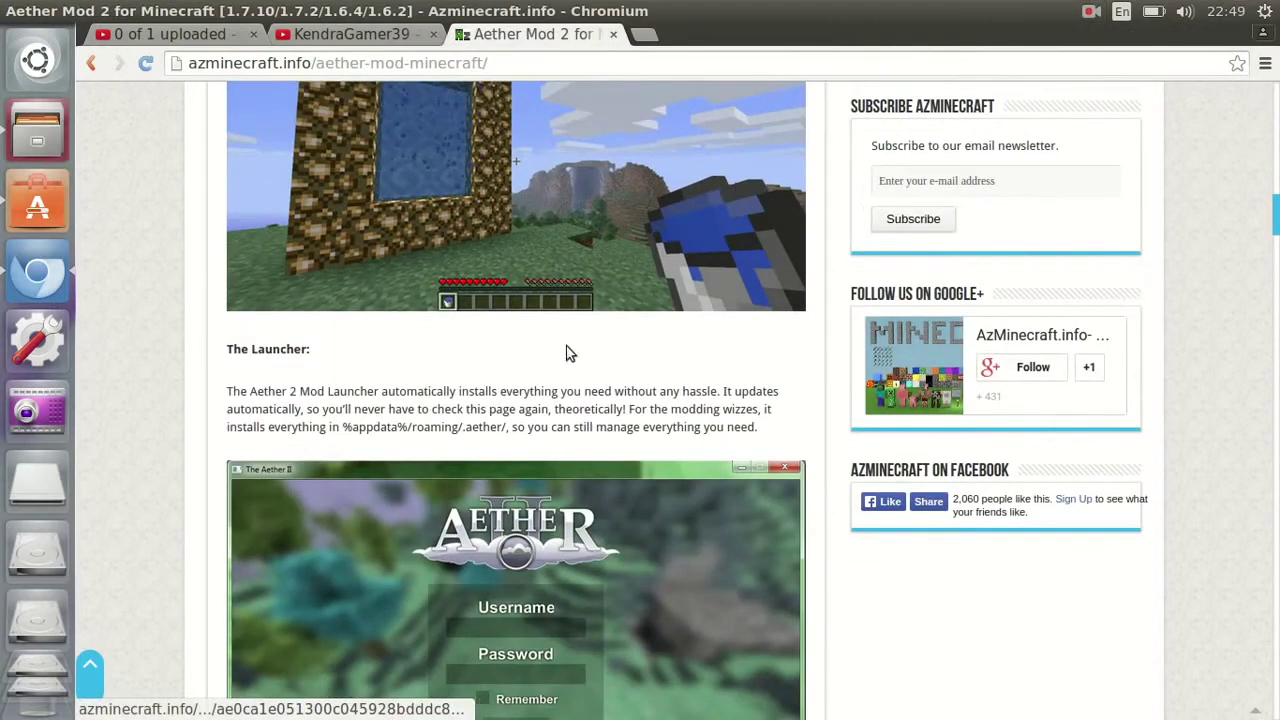
{"action": "scroll", "coordinate": [566, 353], "scroll_direction": "up", "scroll_amount": 3}
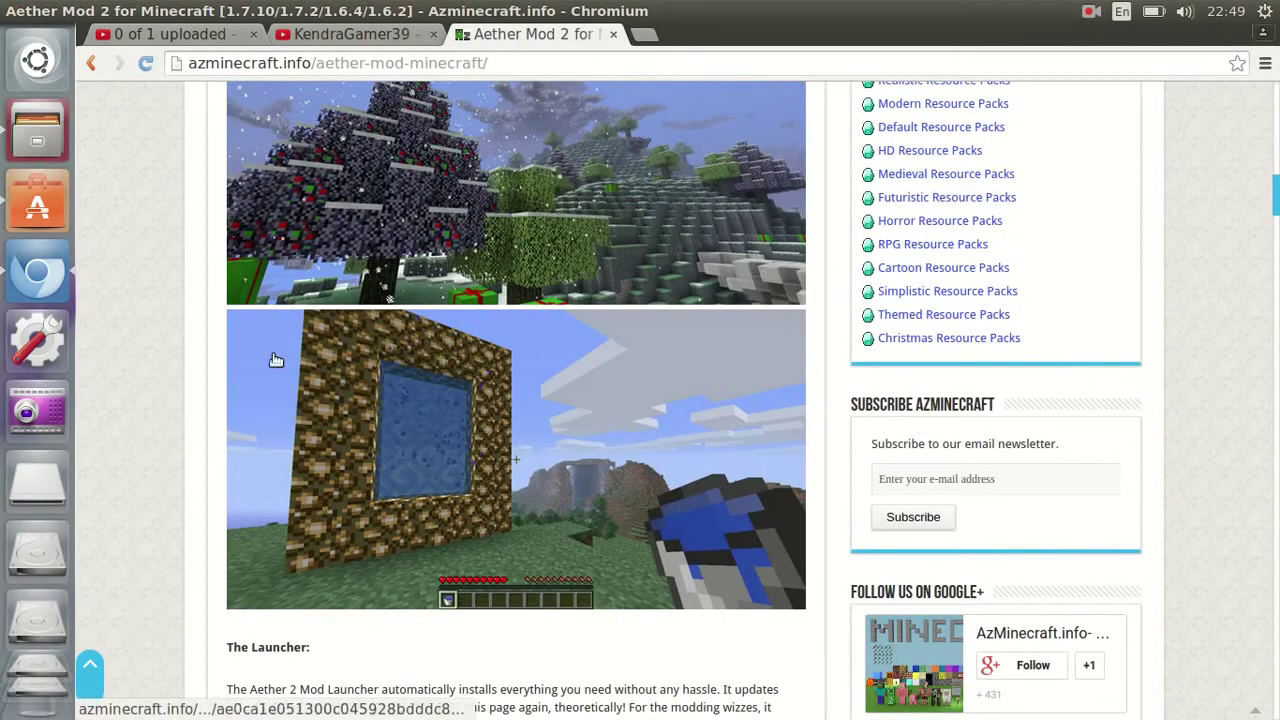
{"action": "scroll", "coordinate": [551, 445], "scroll_direction": "down", "scroll_amount": 7}
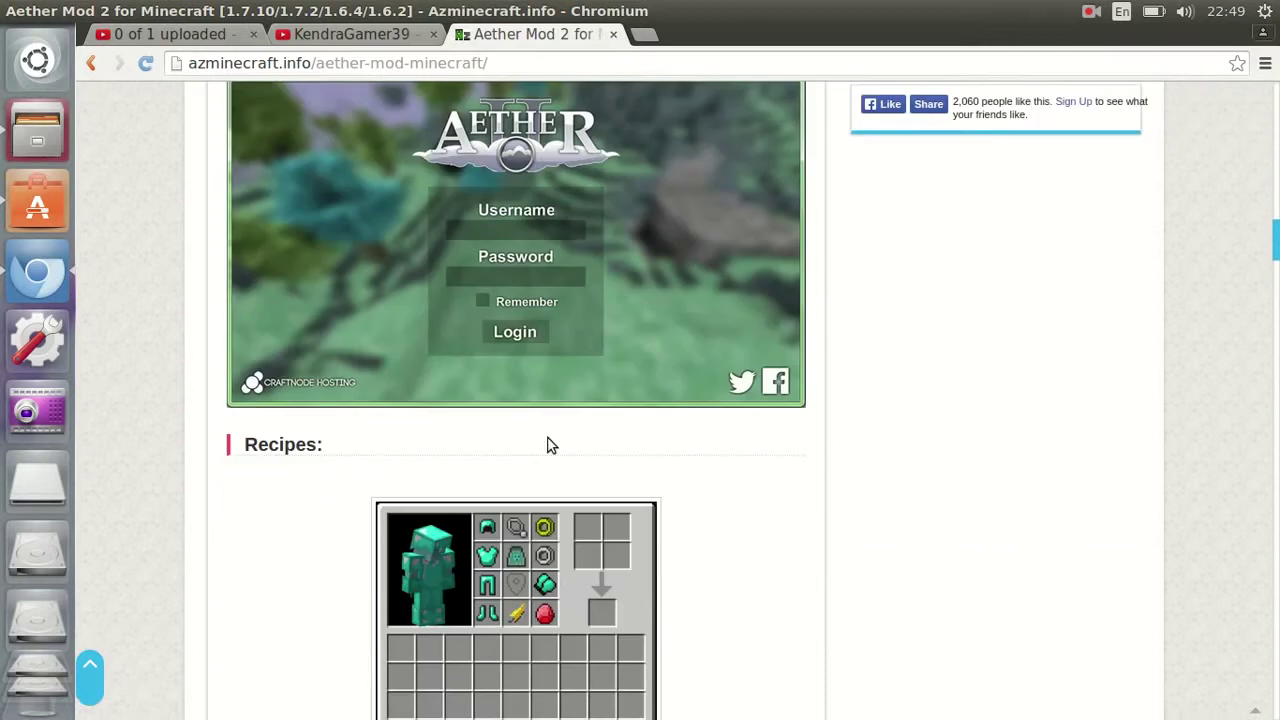
{"action": "scroll", "coordinate": [509, 437], "scroll_direction": "up", "scroll_amount": 3}
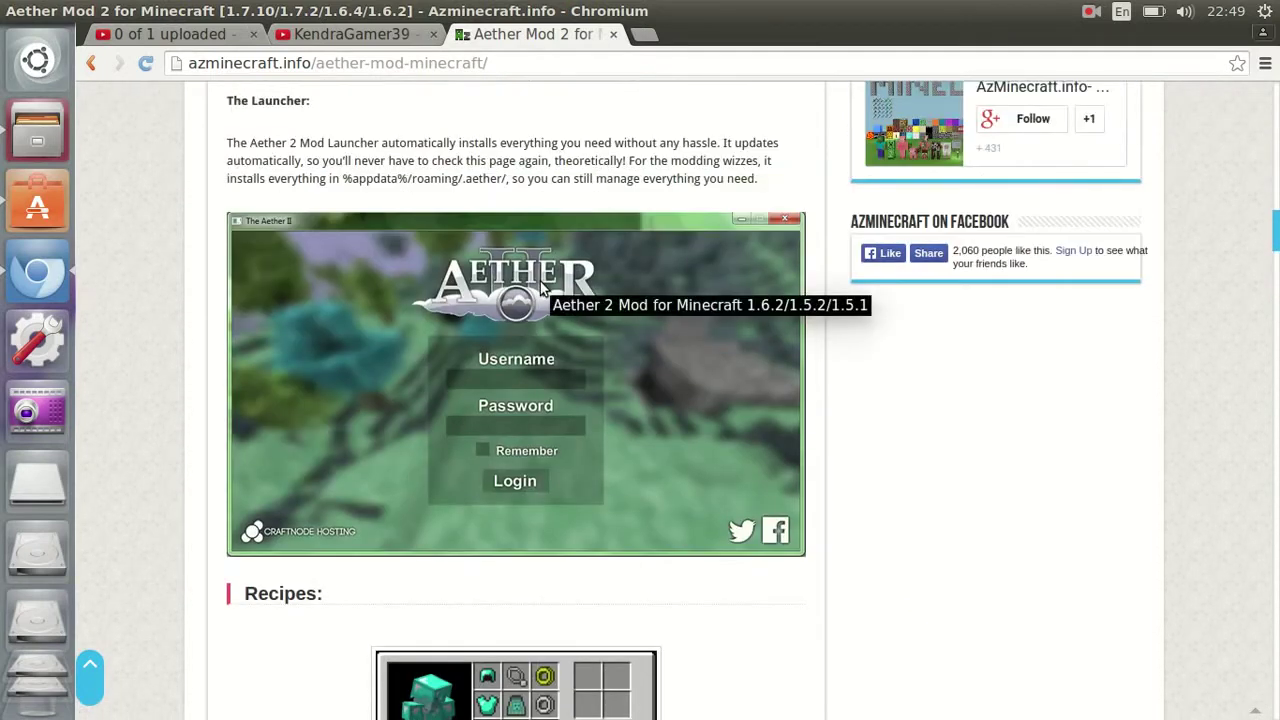
{"action": "scroll", "coordinate": [541, 288], "scroll_direction": "down", "scroll_amount": 4}
{"action": "scroll", "coordinate": [567, 417], "scroll_direction": "down", "scroll_amount": 2}
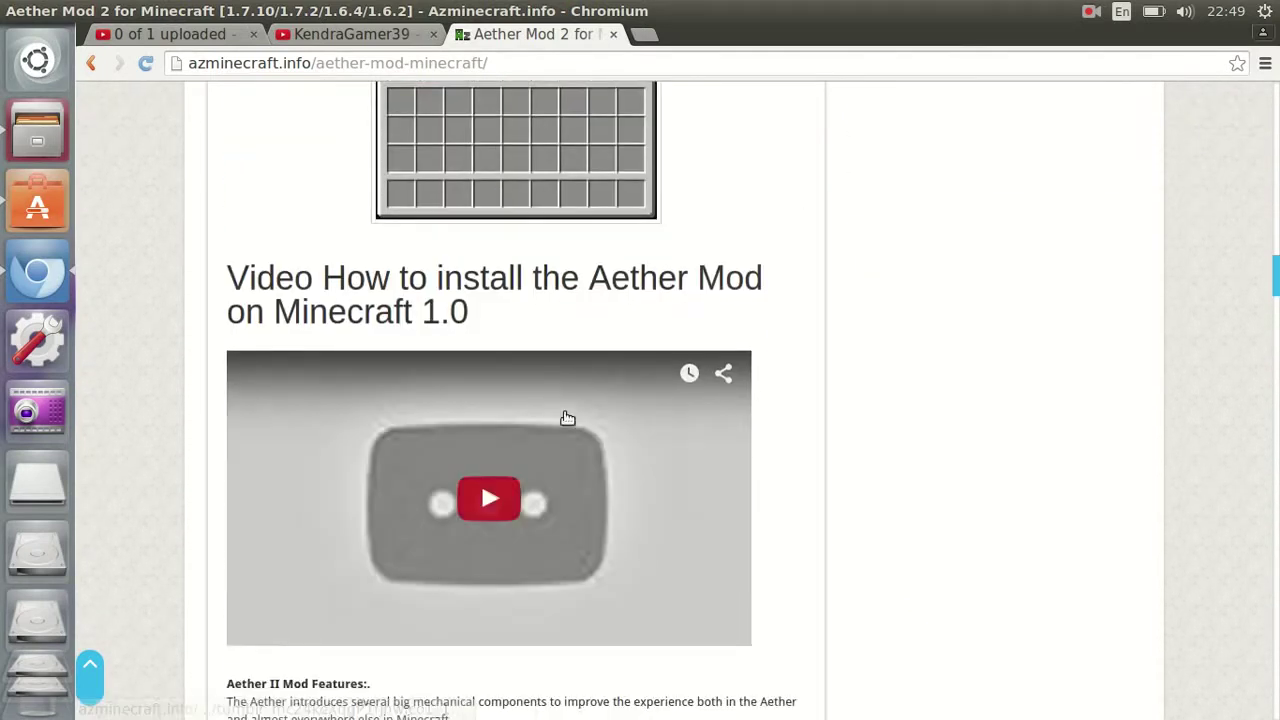
{"action": "scroll", "coordinate": [567, 417], "scroll_direction": "down", "scroll_amount": 20}
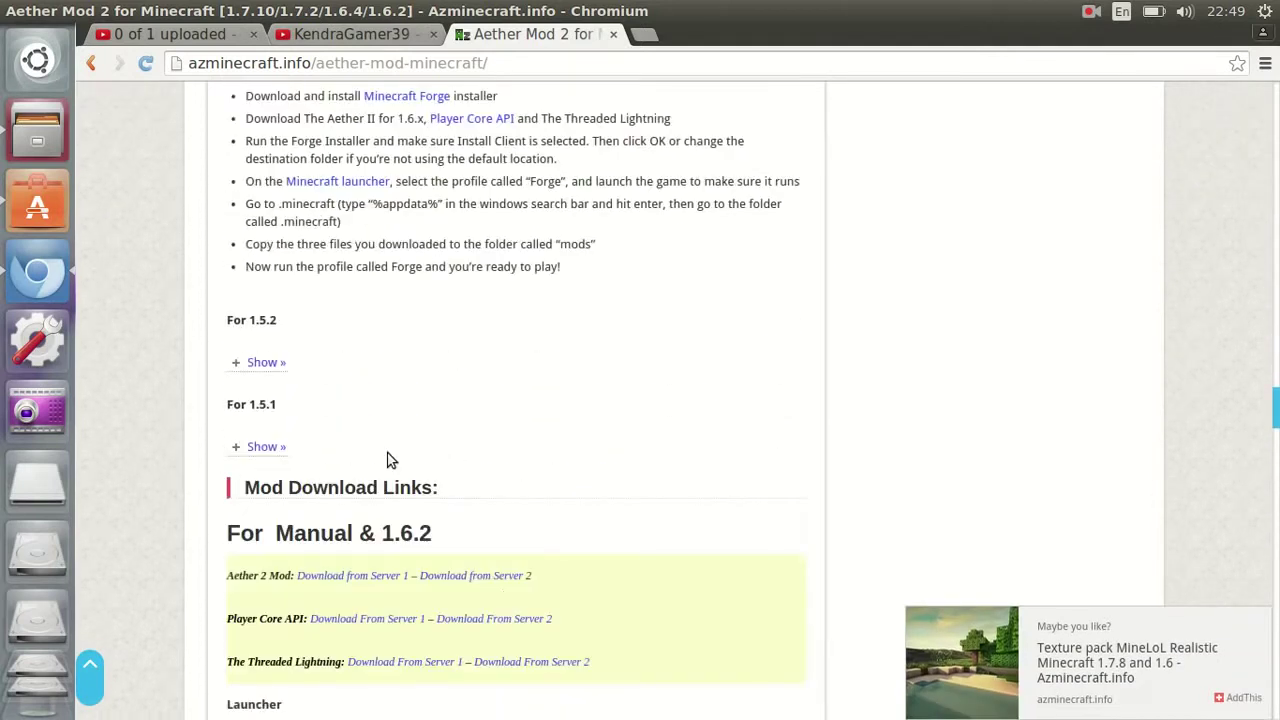
{"action": "scroll", "coordinate": [351, 446], "scroll_direction": "down", "scroll_amount": 3}
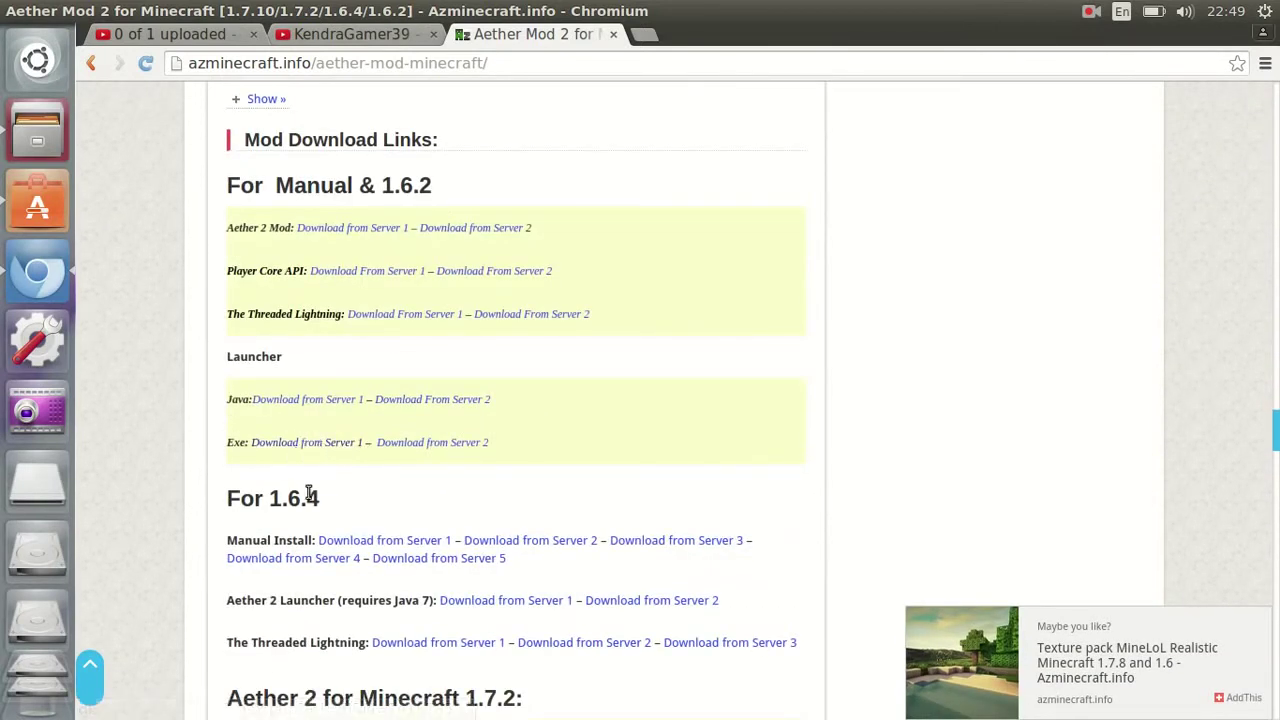
Step: Download Aether-2-1.6.4.jar from the 1.6.4 Server 1 Dropbox link, keeping it despite the warning
{"action": "left_click", "coordinate": [357, 542]}
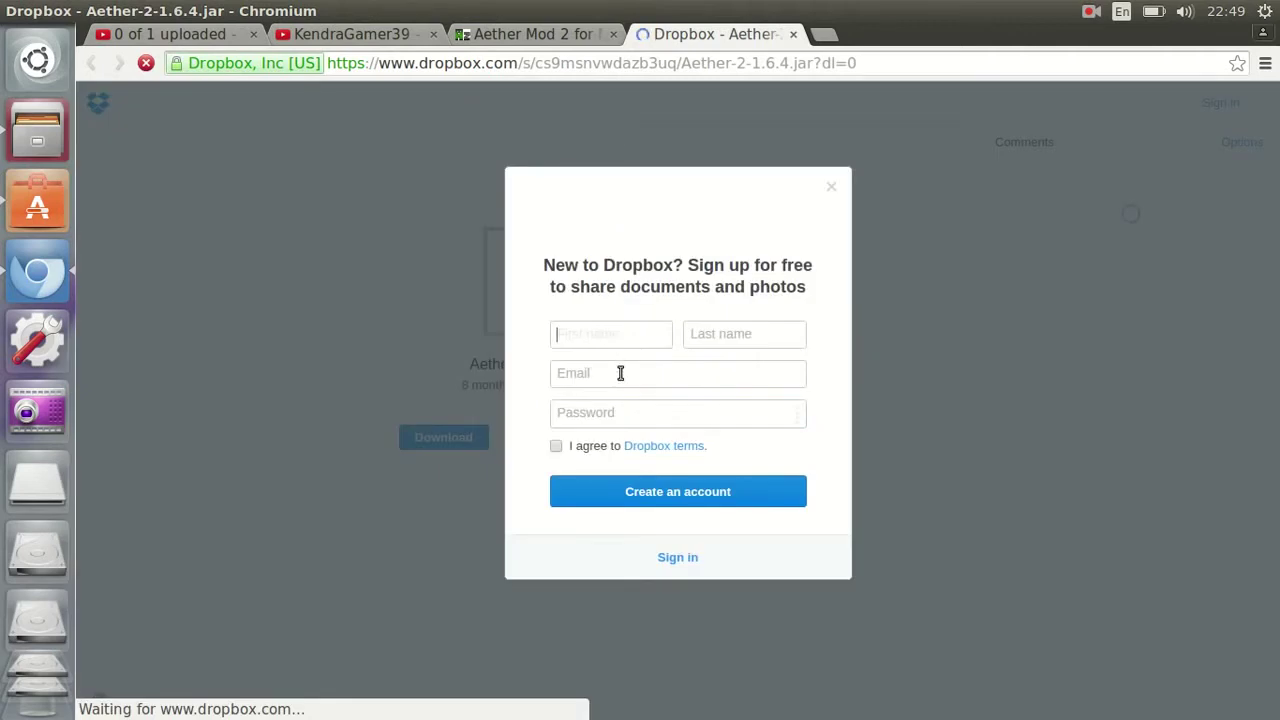
{"action": "left_click", "coordinate": [830, 187]}
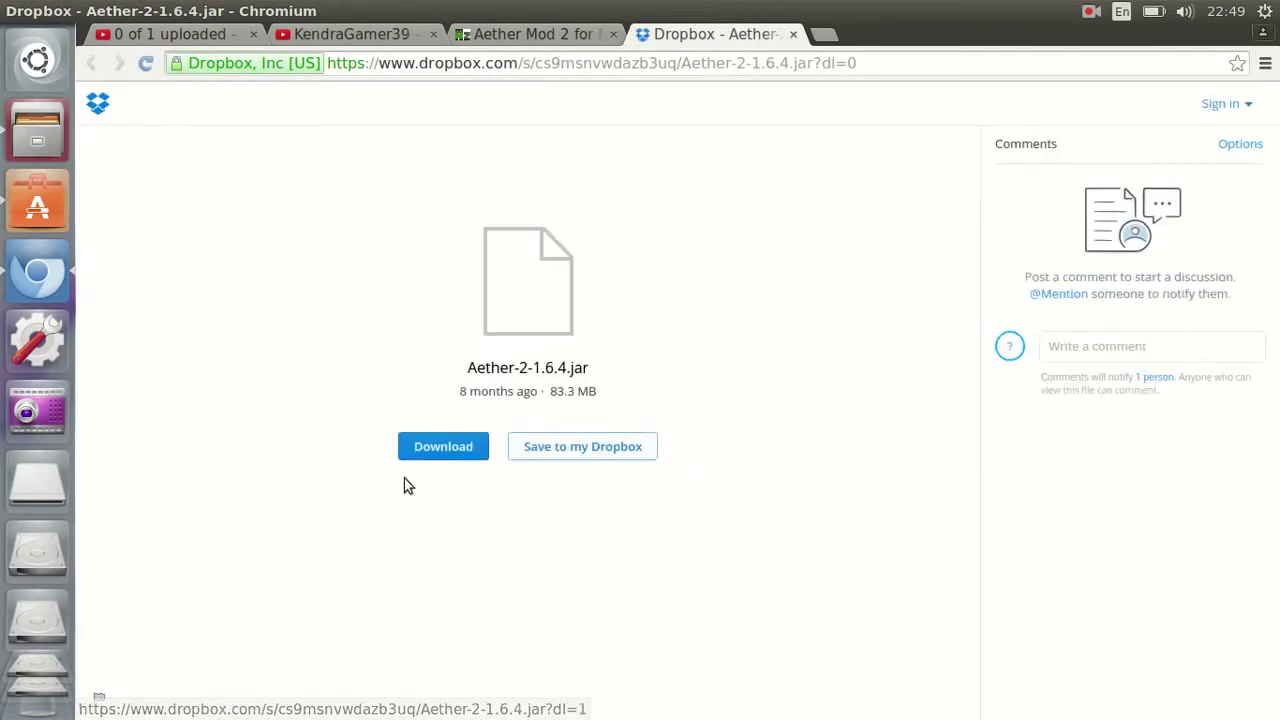
{"action": "left_click", "coordinate": [436, 447]}
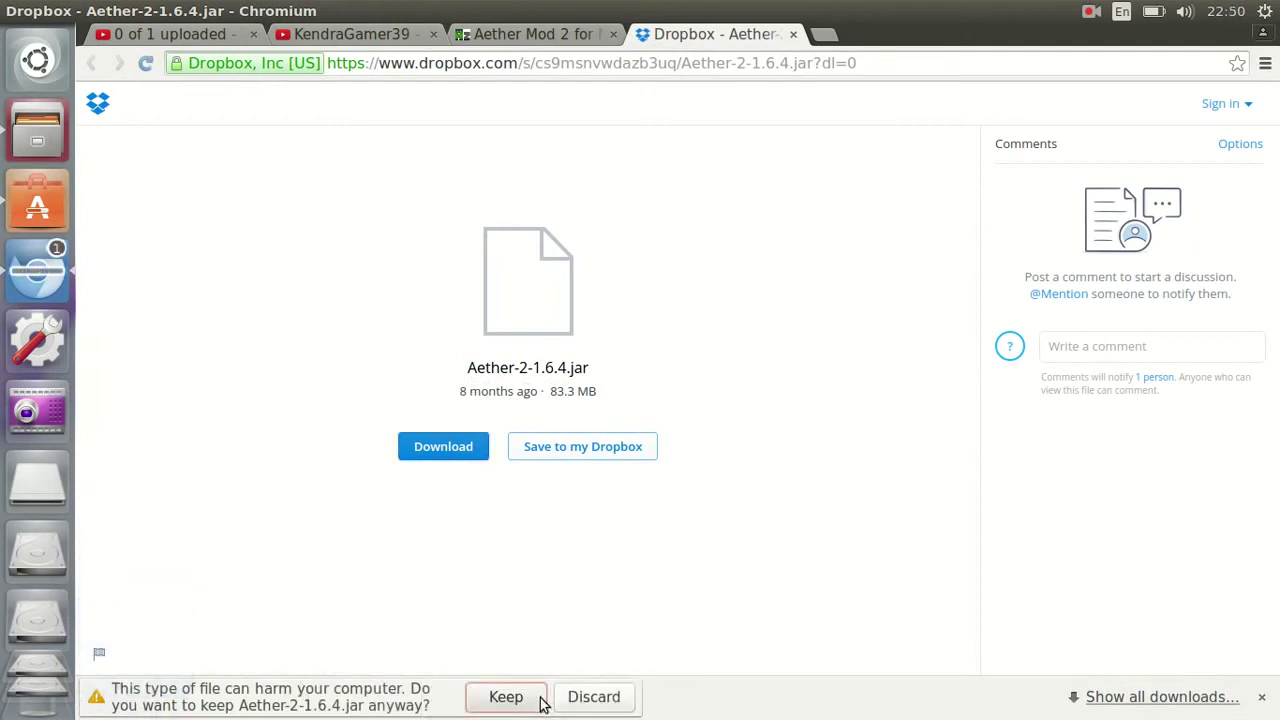
{"action": "left_click", "coordinate": [540, 703]}
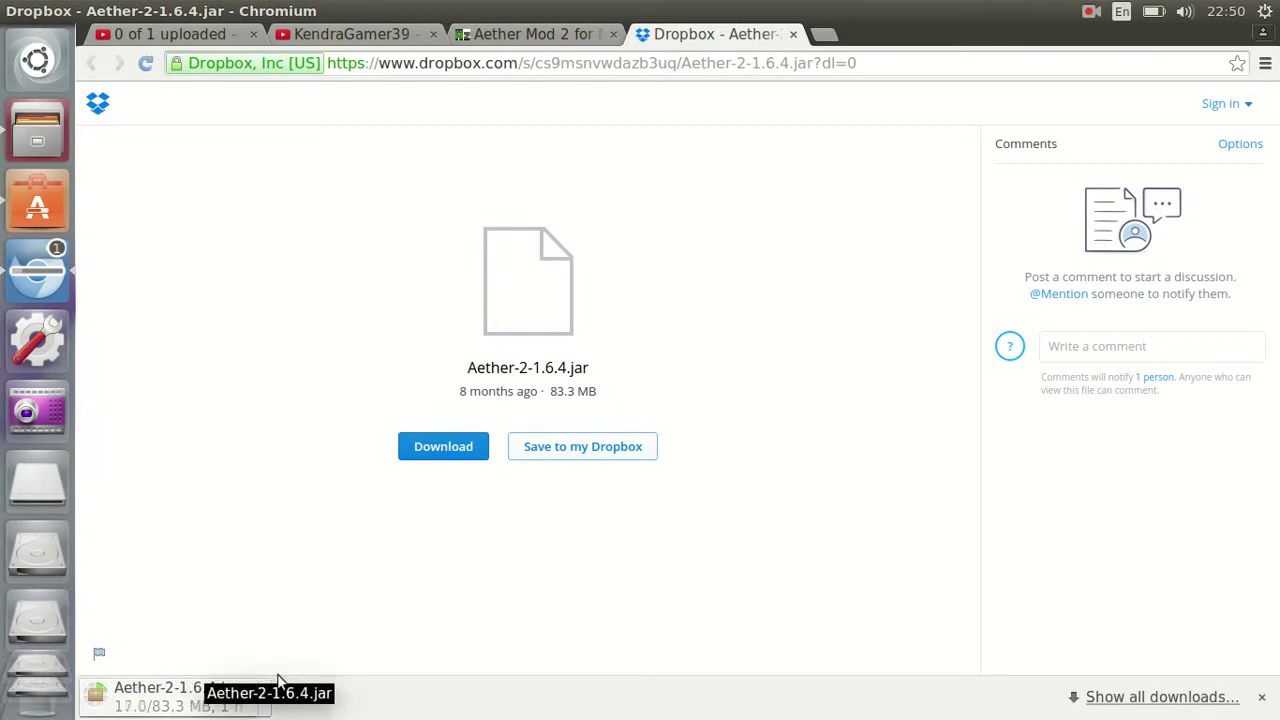
Step: After the 83.3 MB download completes, bring up the .minecraft/mods folder window
{"action": "left_click", "coordinate": [1099, 14]}
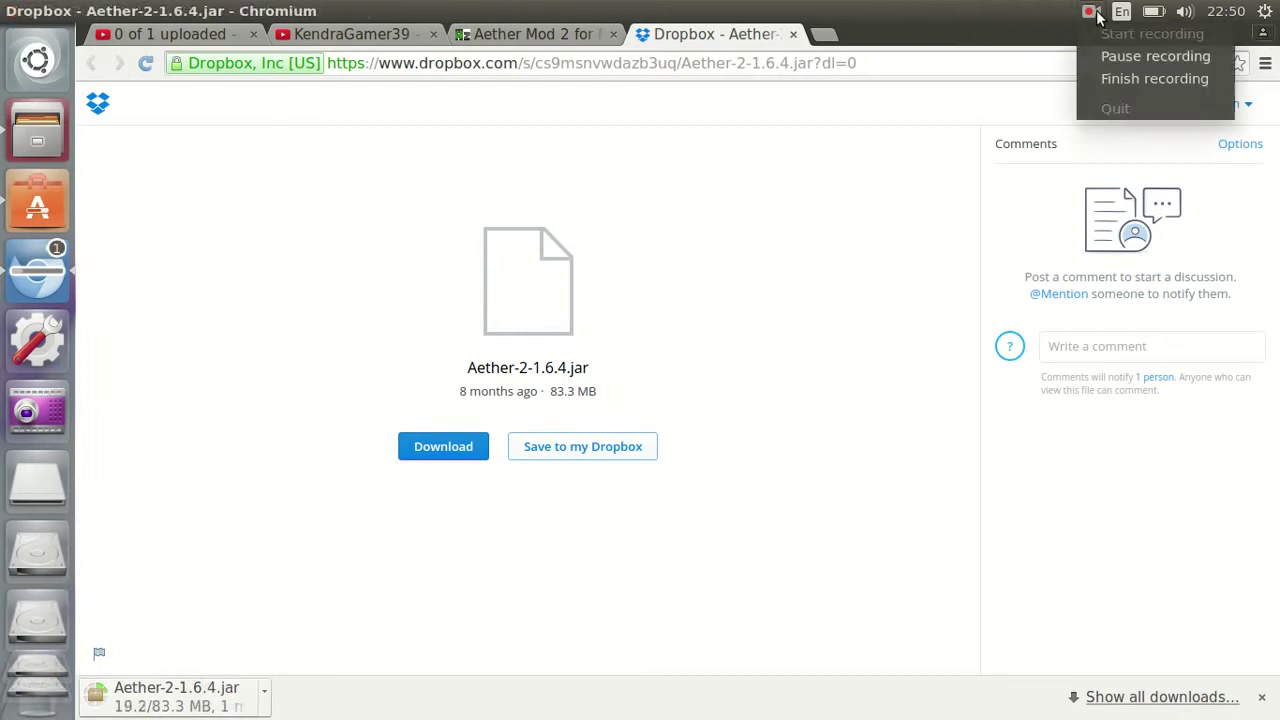
{"action": "left_click", "coordinate": [1110, 51]}
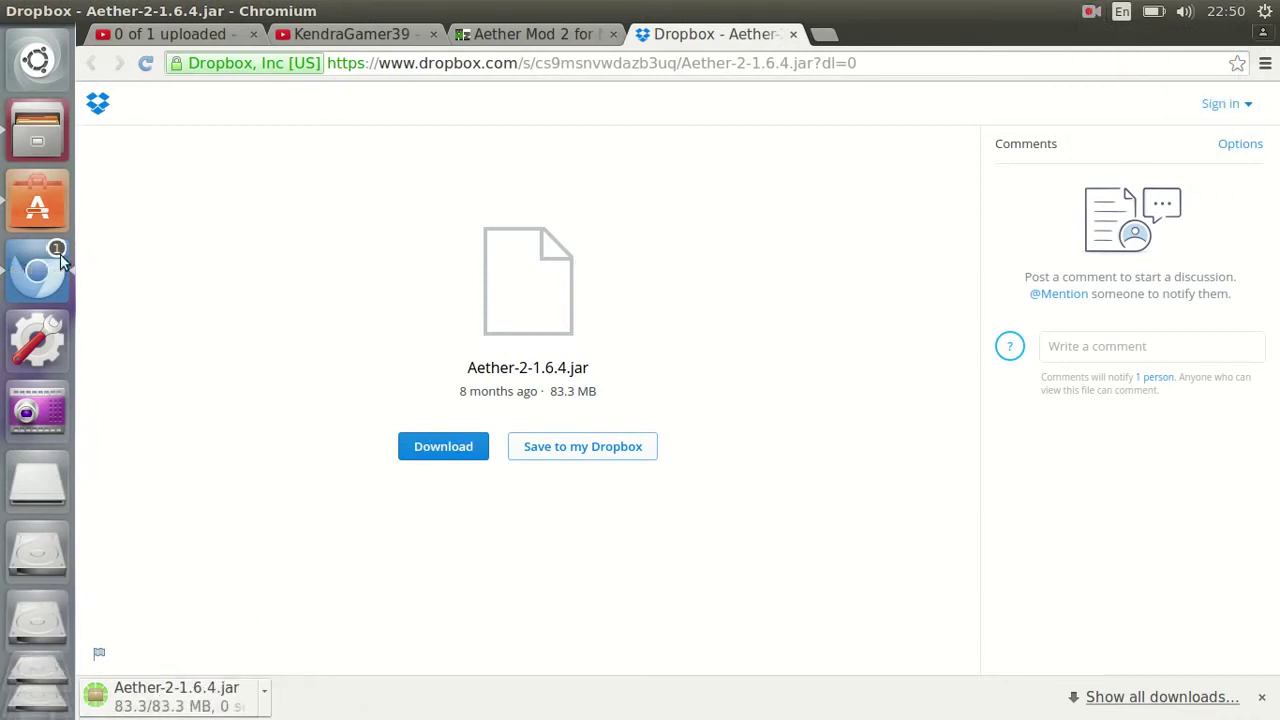
{"action": "left_click", "coordinate": [37, 132]}
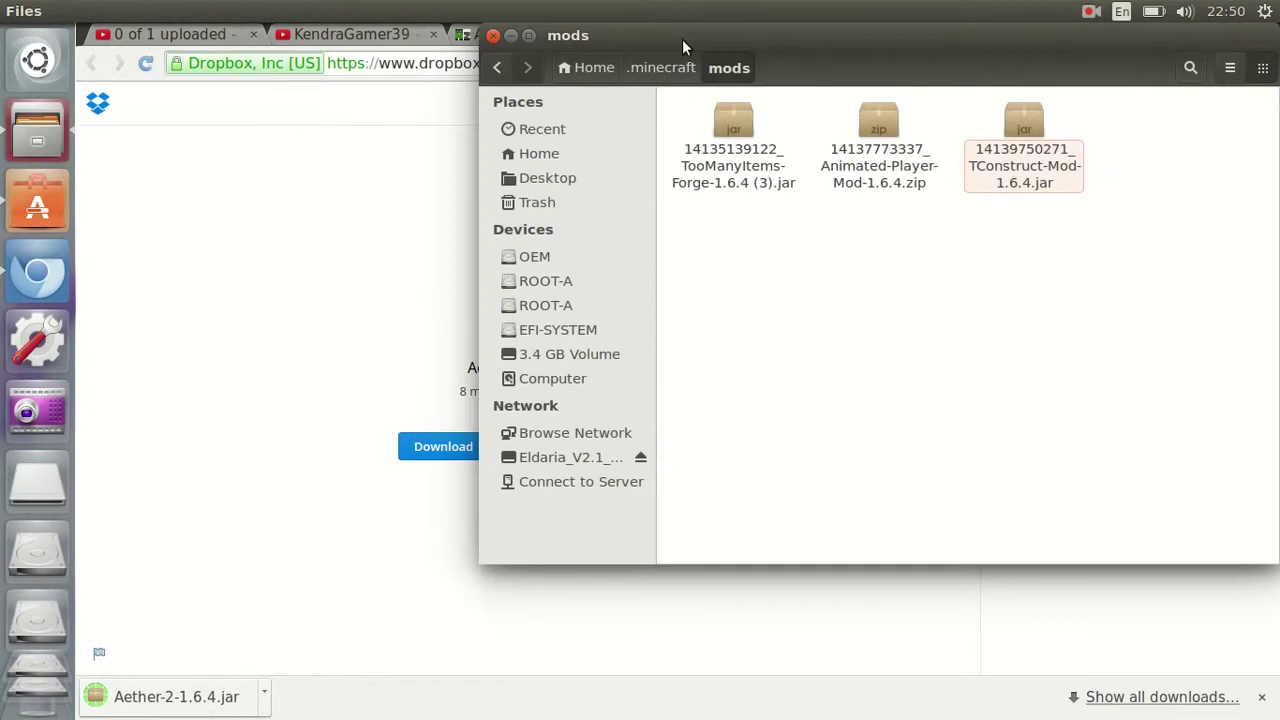
Step: Move Aether-2-1.6.4.jar into .minecraft/mods, tick Allow executing in its Permissions, and close Files
{"action": "left_click_drag", "start_coordinate": [186, 694], "coordinate": [1175, 126]}
{"action": "right_click", "coordinate": [1175, 126]}
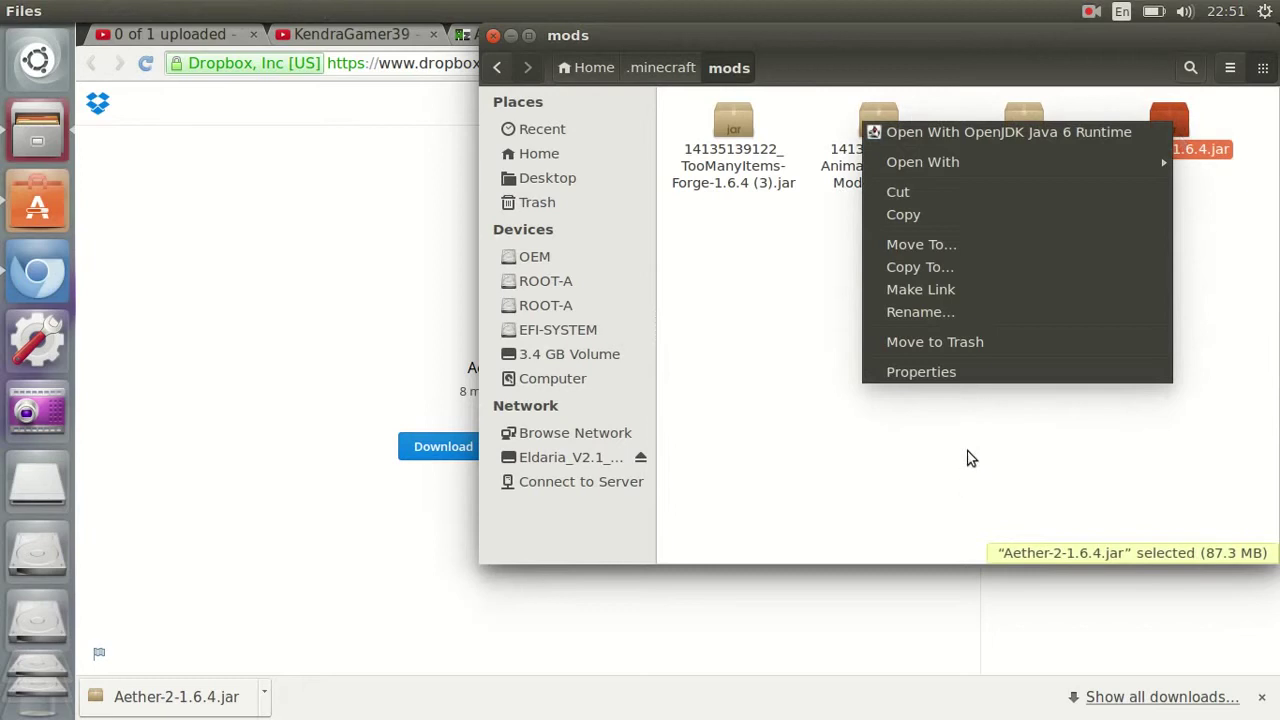
{"action": "left_click", "coordinate": [1006, 369]}
{"action": "left_click", "coordinate": [453, 180]}
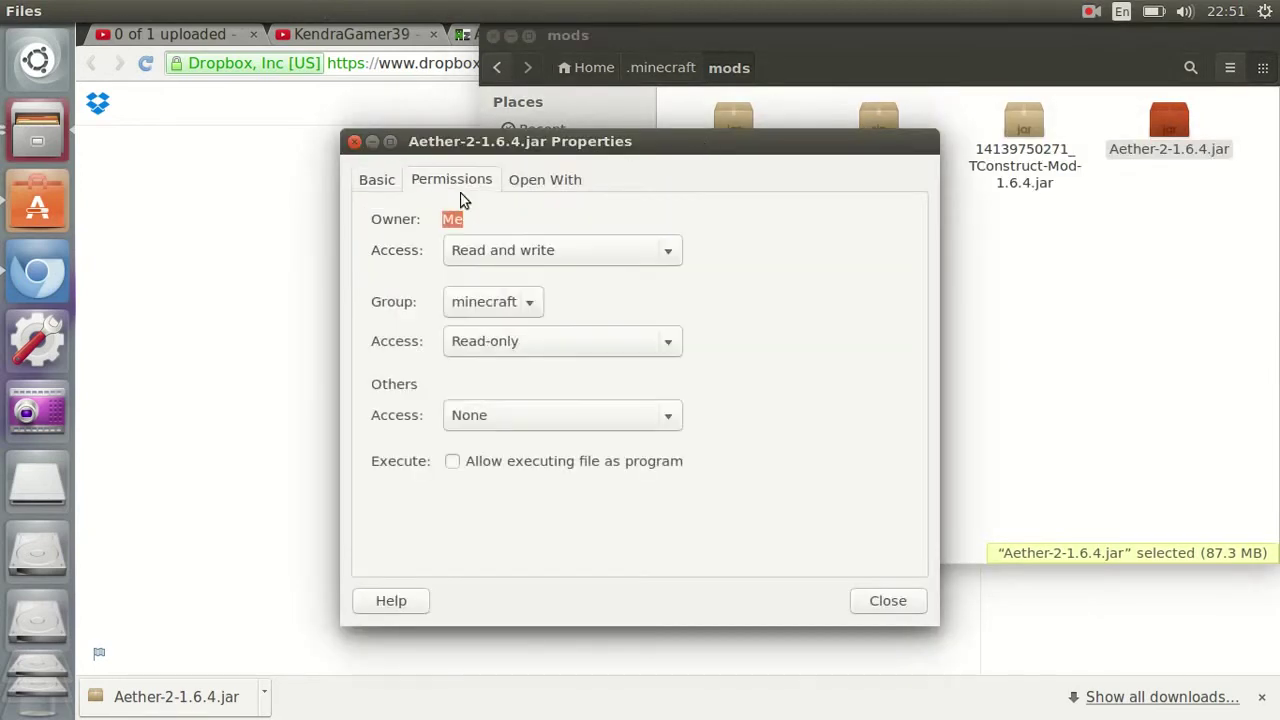
{"action": "left_click", "coordinate": [453, 461]}
{"action": "left_click", "coordinate": [884, 616]}
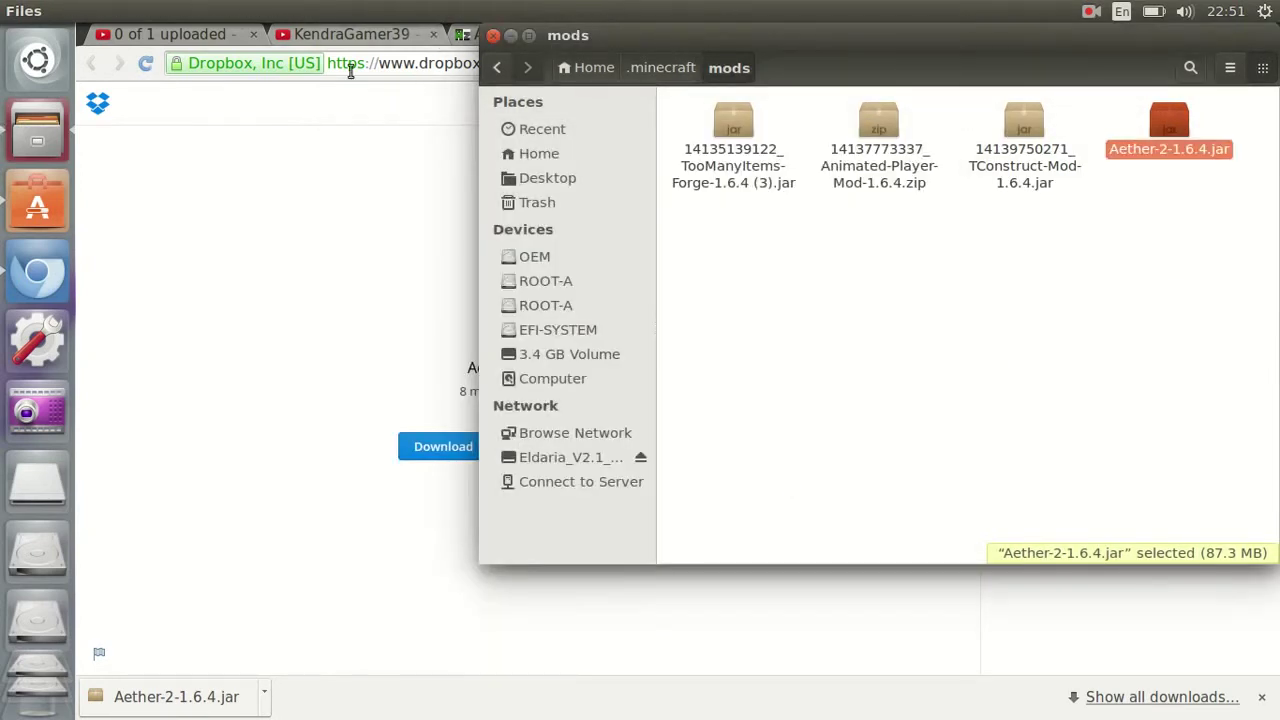
{"action": "left_click", "coordinate": [496, 36]}
Step: Close Chromium, launch Minecraft.jar maximized, and apply the Aether II Genesis of the Void main menu
{"action": "left_click", "coordinate": [31, 11]}
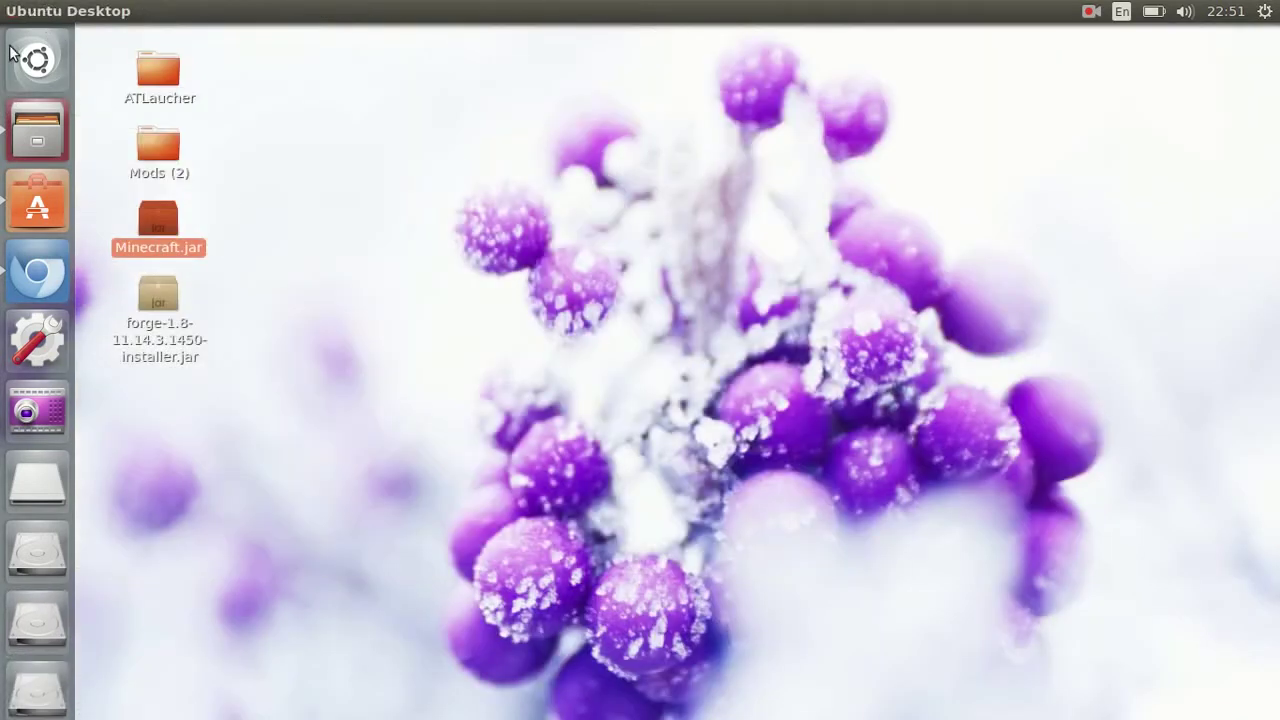
{"action": "double_click", "coordinate": [164, 219]}
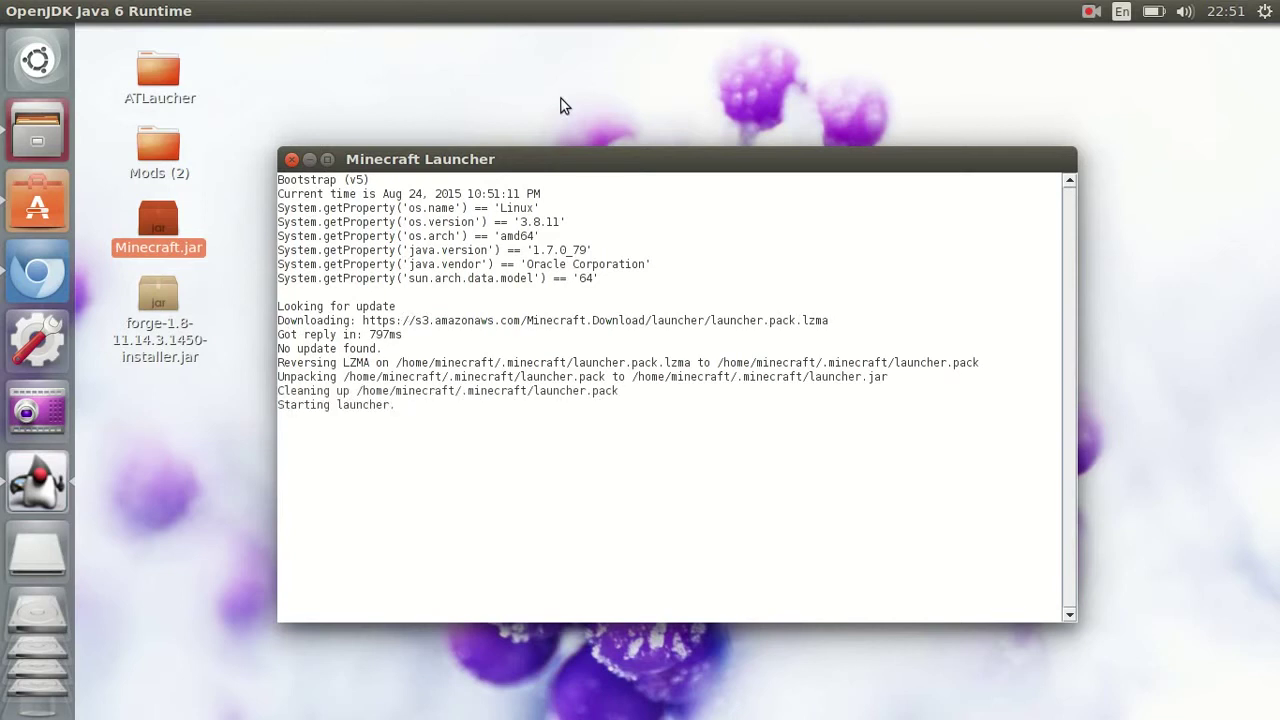
{"action": "left_click", "coordinate": [1091, 12]}
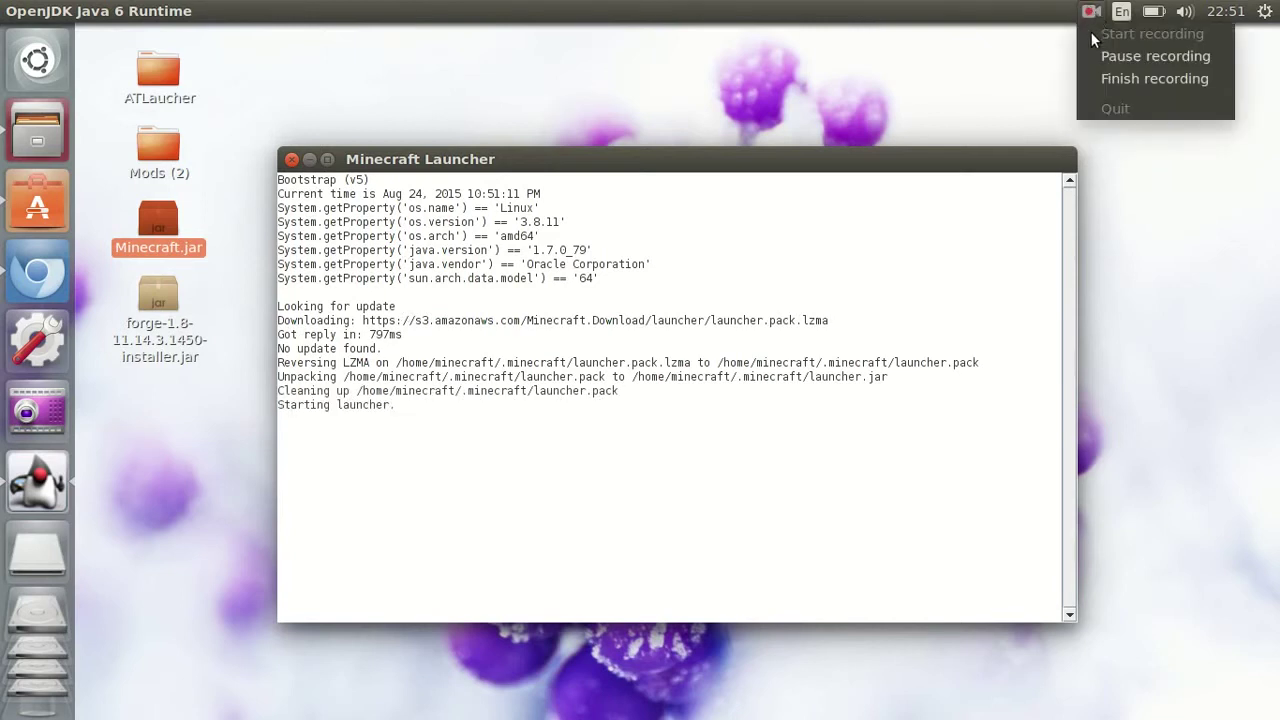
{"action": "left_click", "coordinate": [1150, 56]}
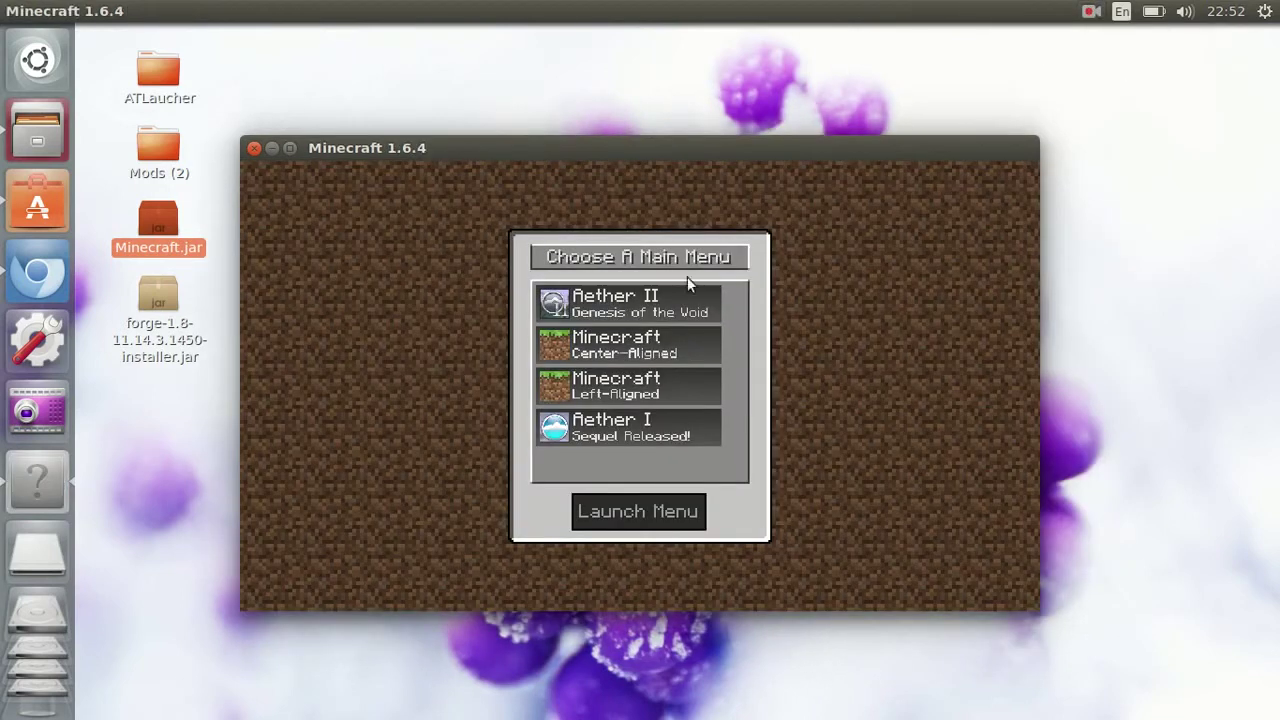
{"action": "left_click", "coordinate": [292, 149]}
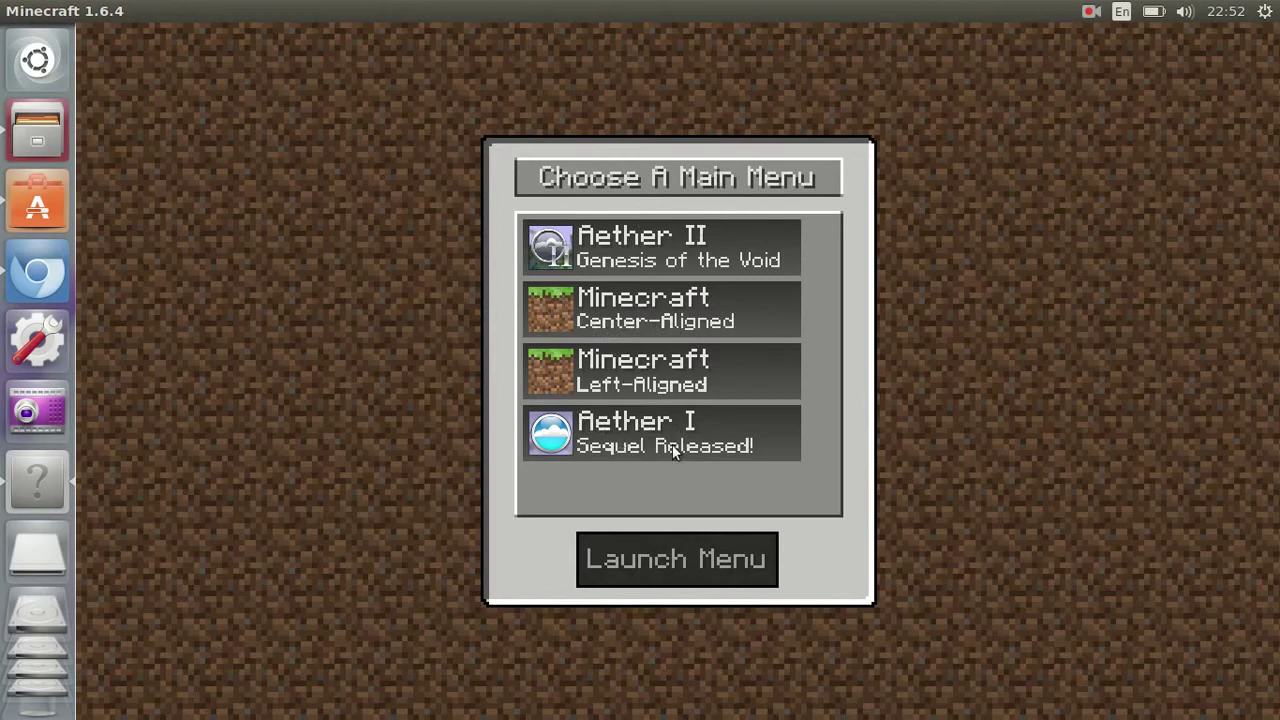
{"action": "left_click", "coordinate": [617, 252]}
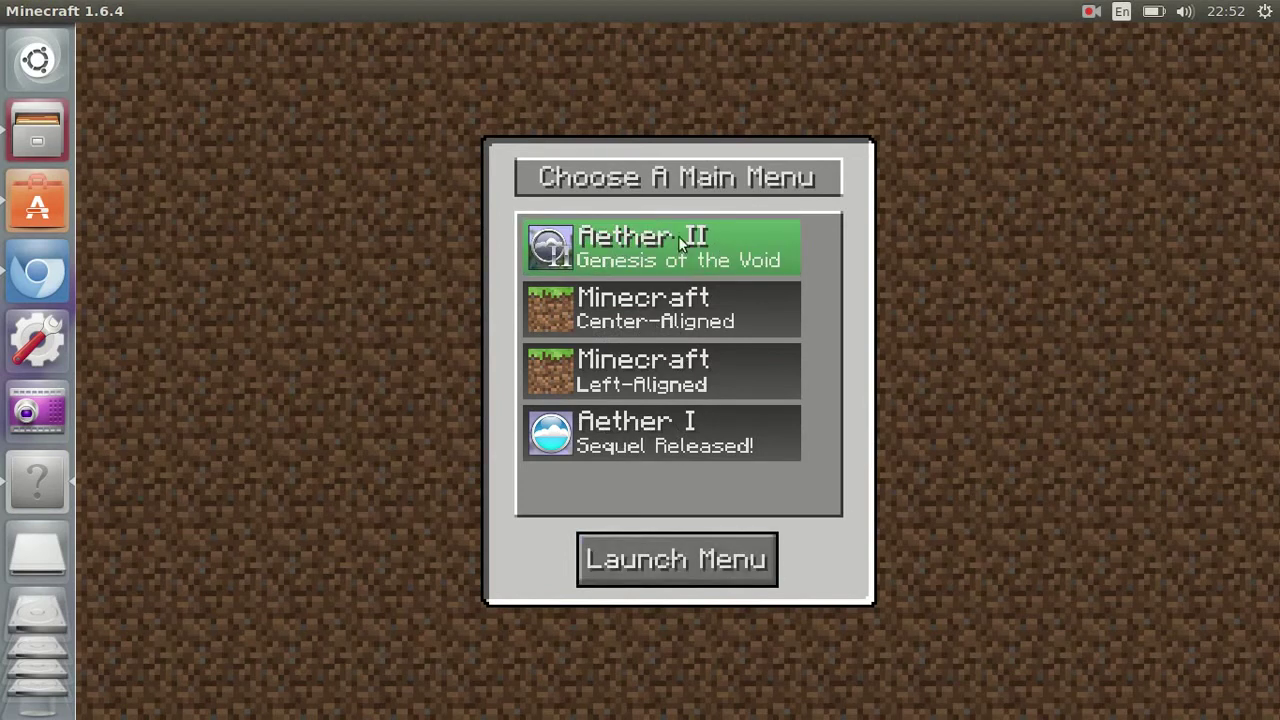
{"action": "left_click", "coordinate": [711, 572]}
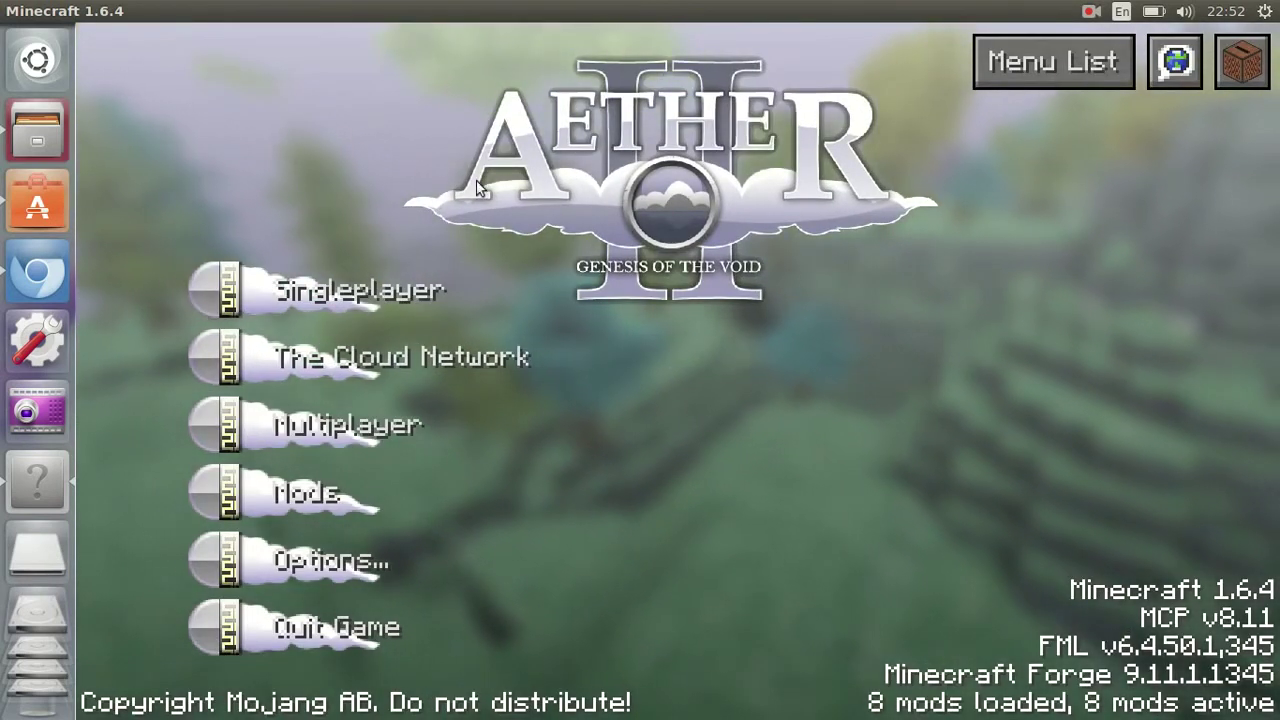
Step: Create a new Singleplayer world named 'Youtube review' with Game Mode set to Creative
{"action": "left_click", "coordinate": [323, 290]}
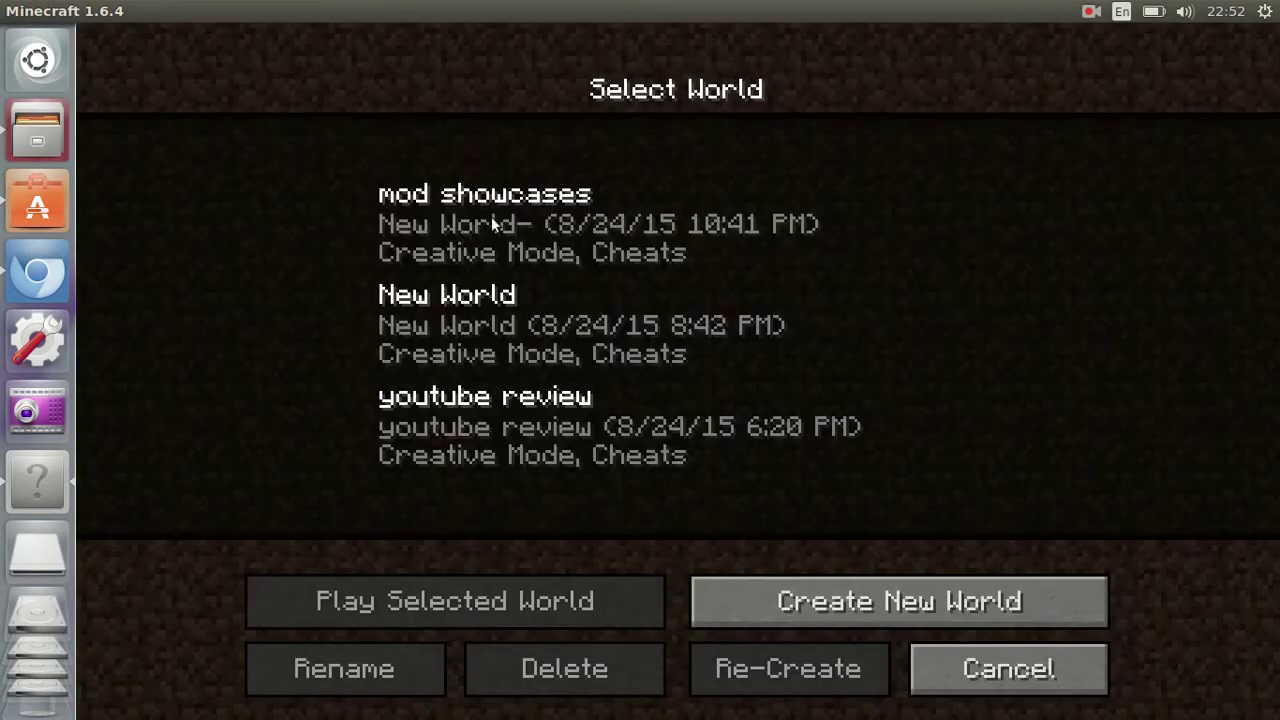
{"action": "left_click", "coordinate": [899, 601]}
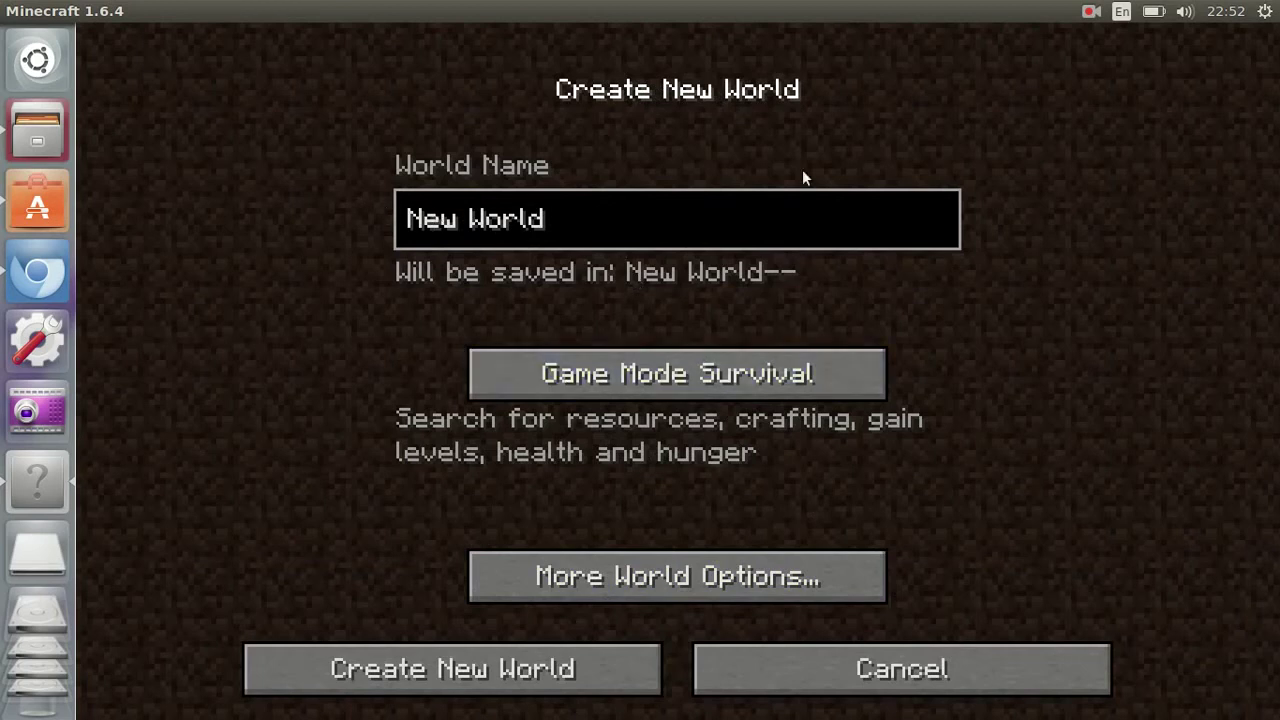
{"action": "key", "text": "BackSpace"}
{"action": "key", "text": "BackSpace"}
{"action": "key", "text": "BackSpace"}
{"action": "key", "text": "BackSpace"}
{"action": "key", "text": "BackSpace"}
{"action": "key", "text": "BackSpace"}
{"action": "key", "text": "BackSpace"}
{"action": "key", "text": "BackSpace"}
{"action": "key", "text": "BackSpace"}
{"action": "type", "text": "Yot"}
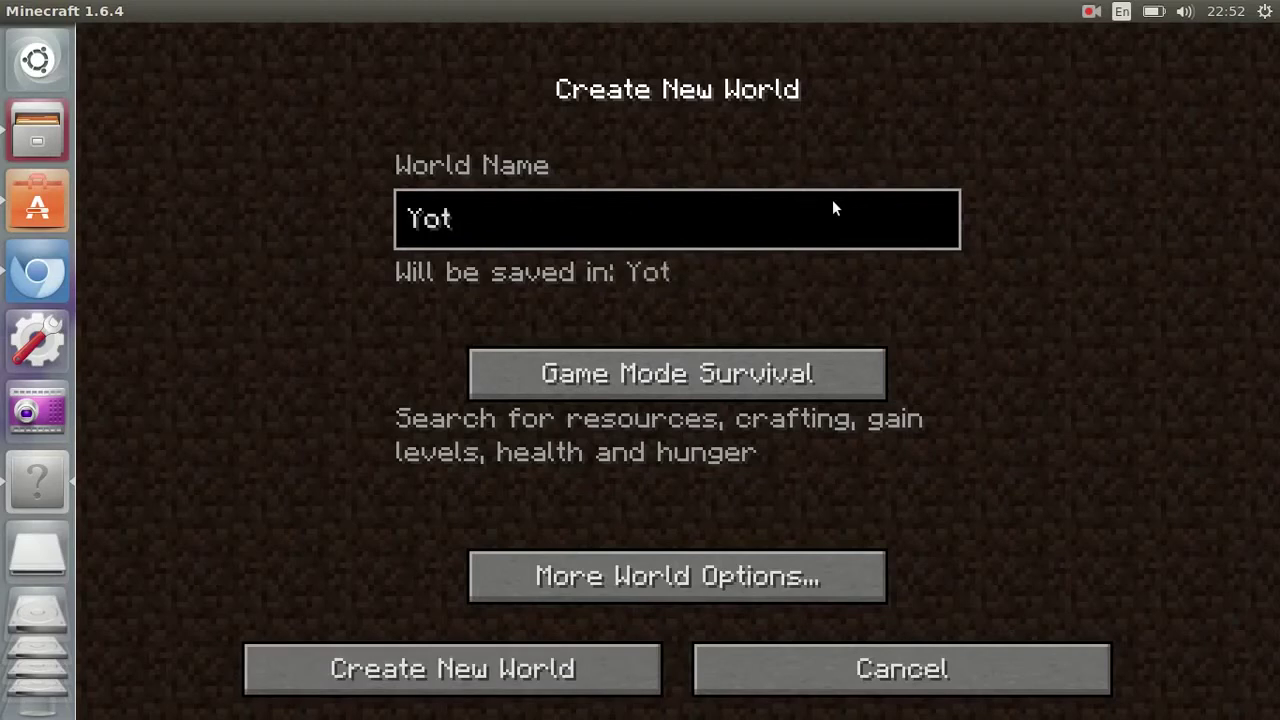
{"action": "key", "text": "BackSpace"}
{"action": "type", "text": "ut"}
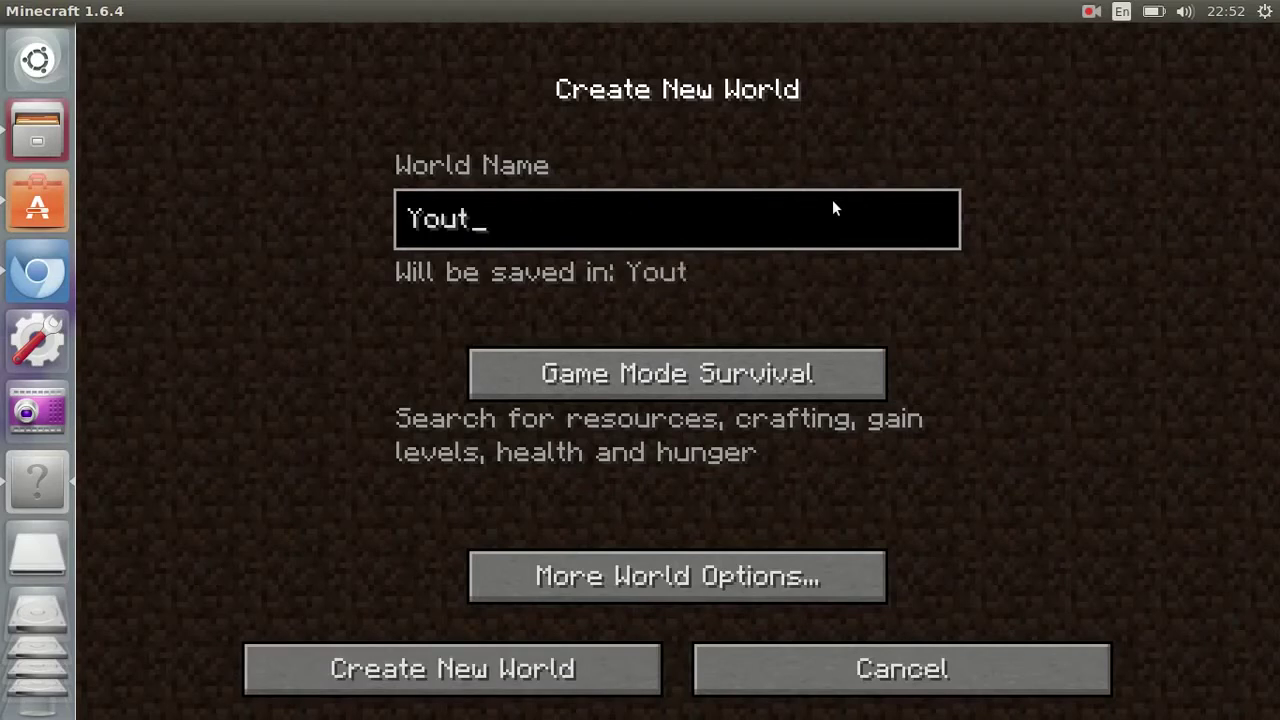
{"action": "type", "text": "ube re"}
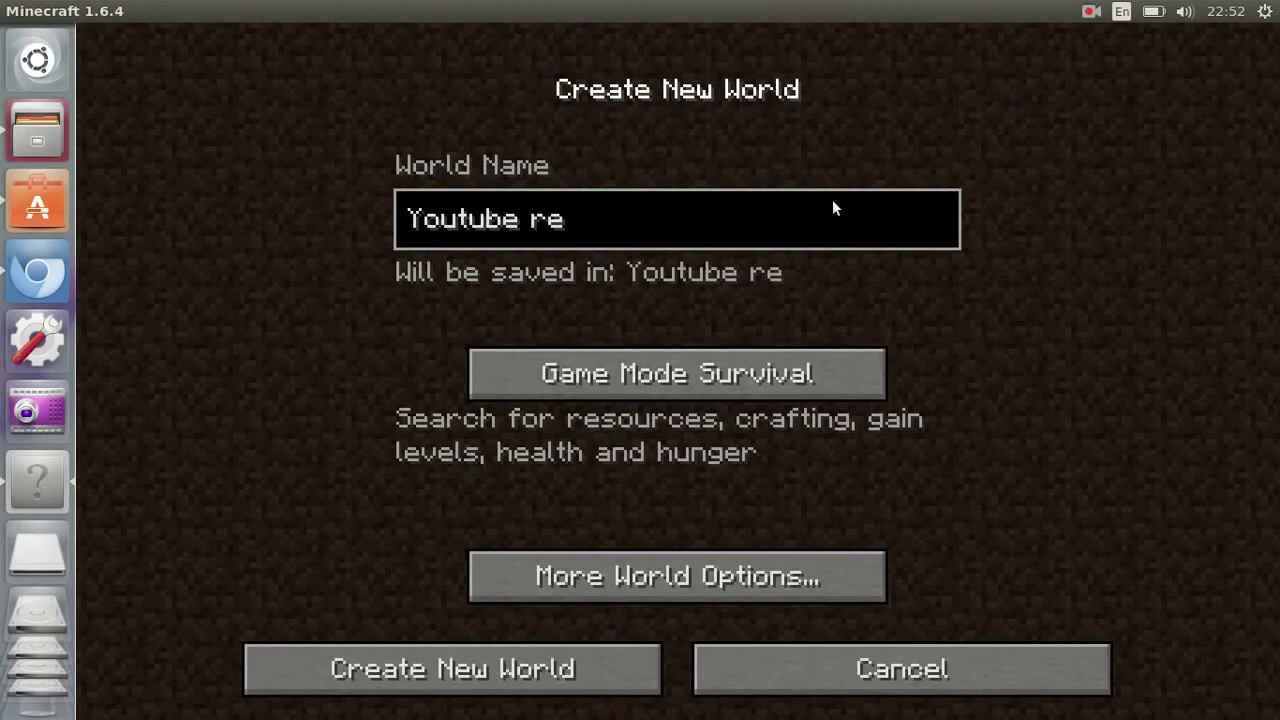
{"action": "type", "text": "view"}
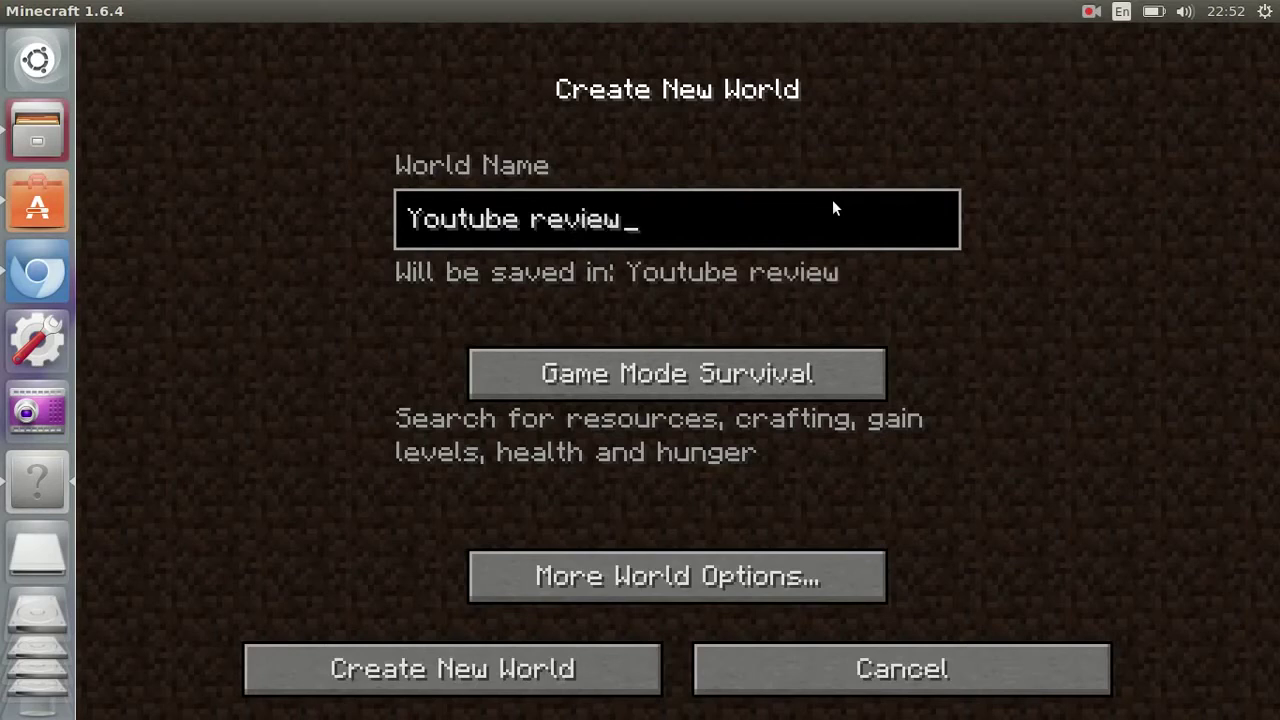
{"action": "left_click", "coordinate": [677, 379]}
{"action": "left_click", "coordinate": [677, 379]}
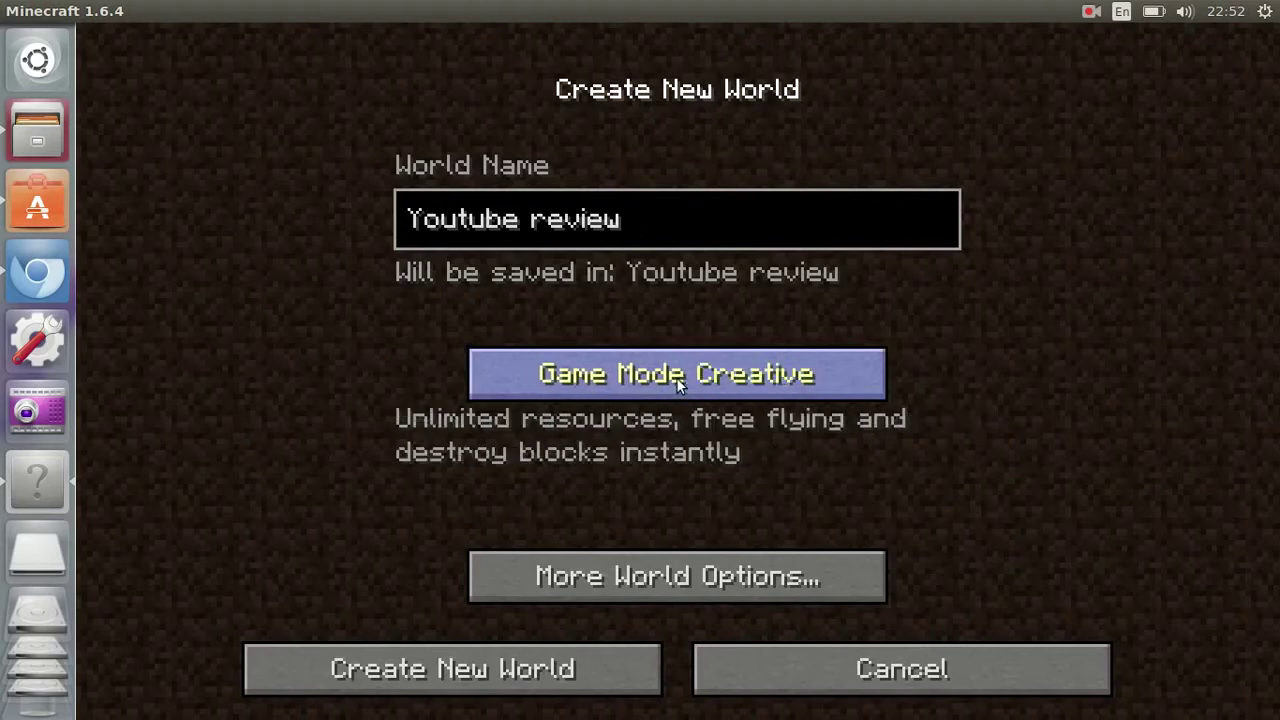
{"action": "left_click", "coordinate": [473, 671]}
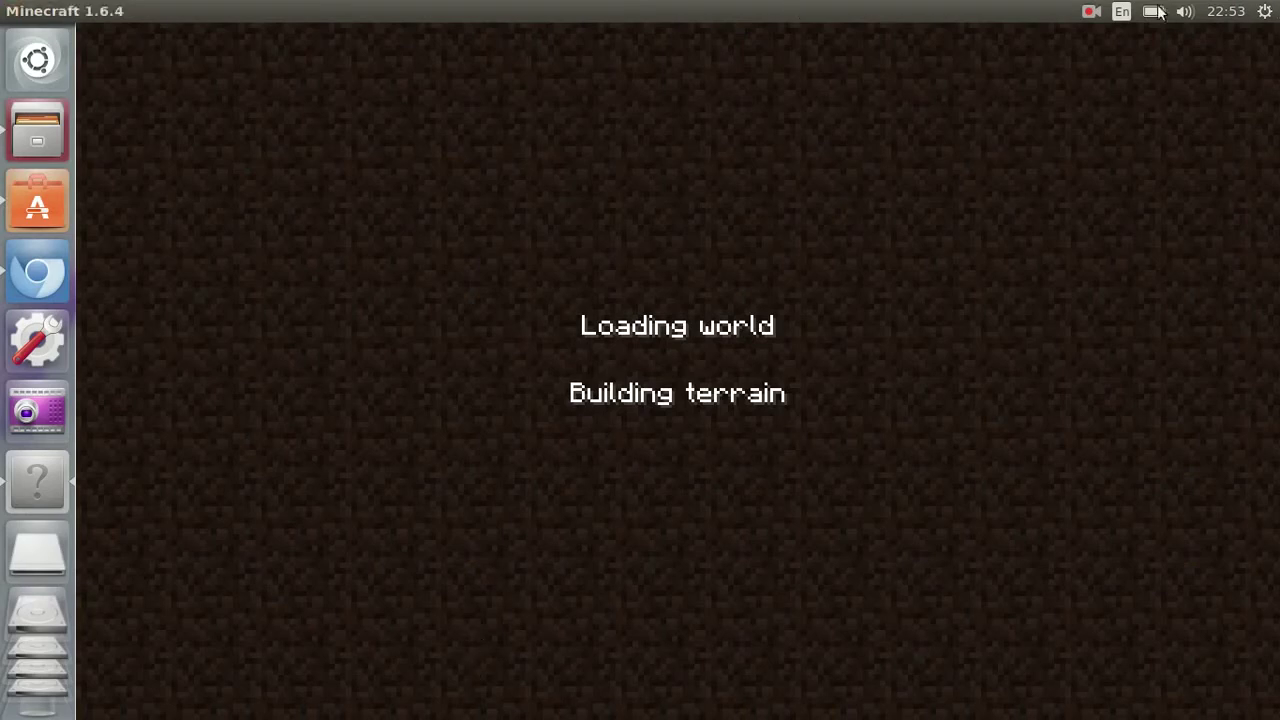
Step: Resume the Youtube review world, read the Materials and You book, then open the creative inventory
{"action": "left_click", "coordinate": [1091, 11]}
{"action": "left_click", "coordinate": [1124, 57]}
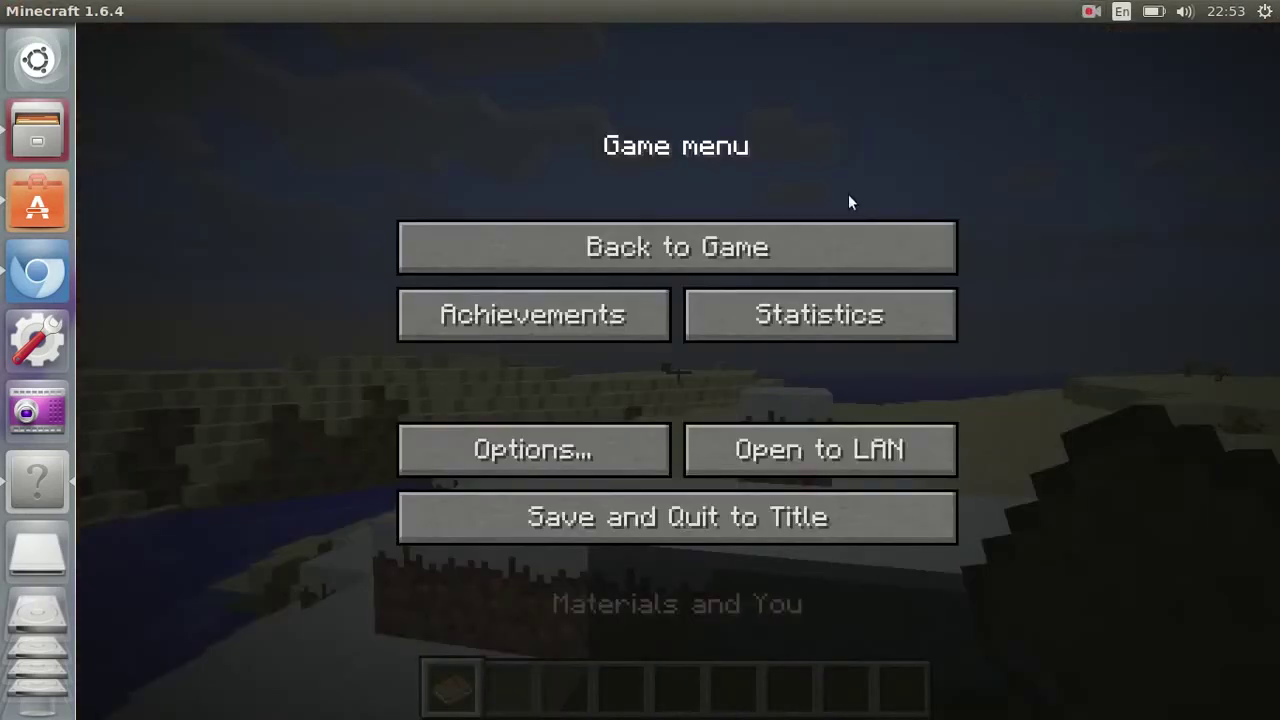
{"action": "left_click", "coordinate": [796, 243]}
{"action": "mouse_move", "coordinate": [678, 372]}
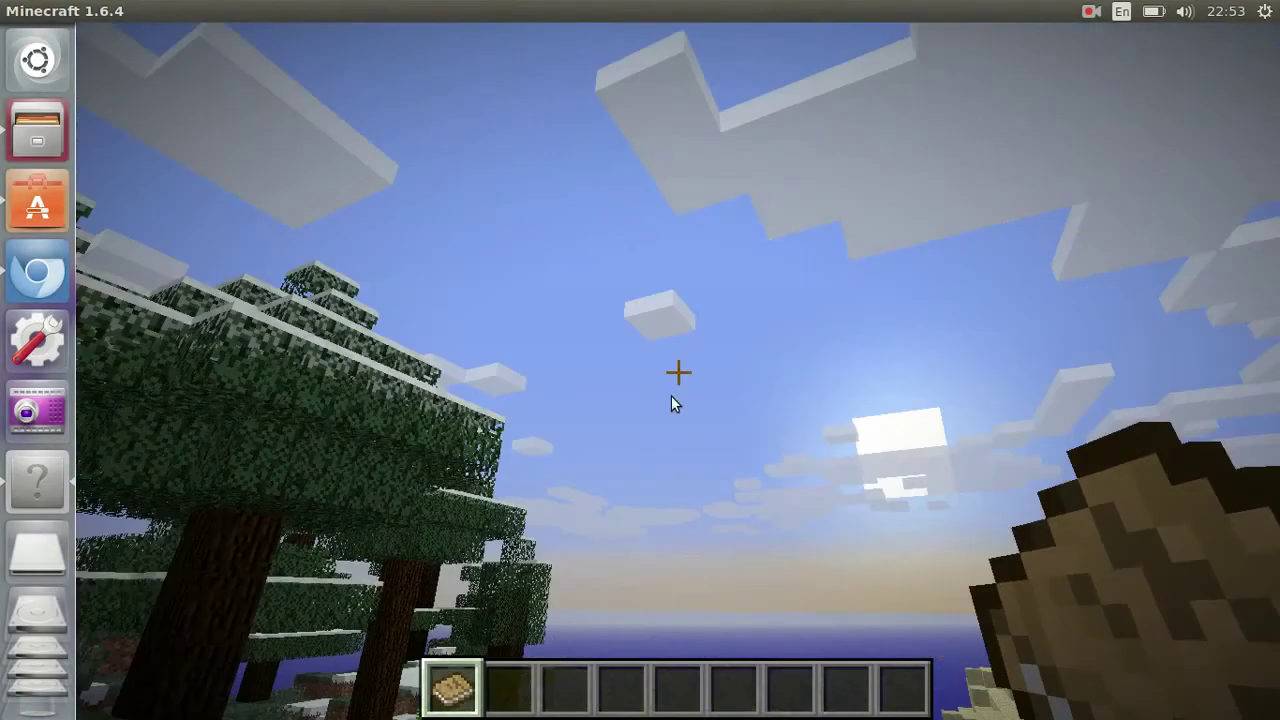
{"action": "right_click", "coordinate": [677, 255]}
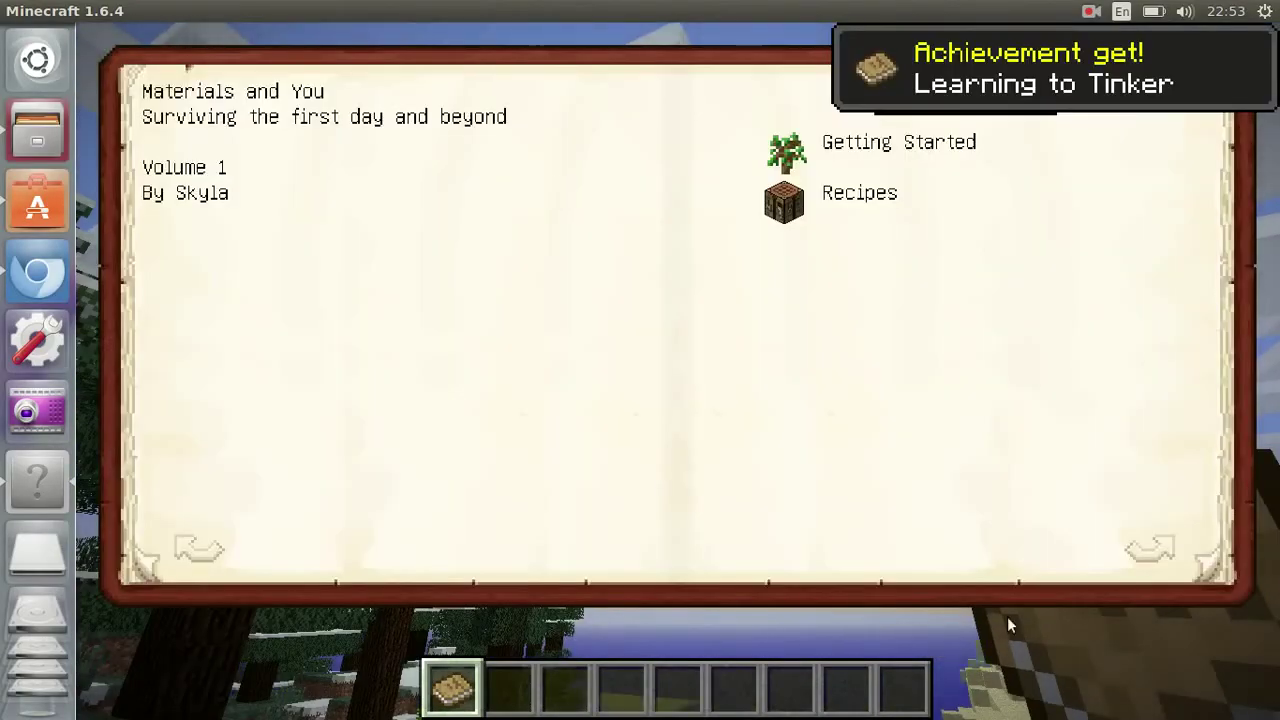
{"action": "key", "text": "Escape"}
{"action": "mouse_move", "coordinate": [678, 372]}
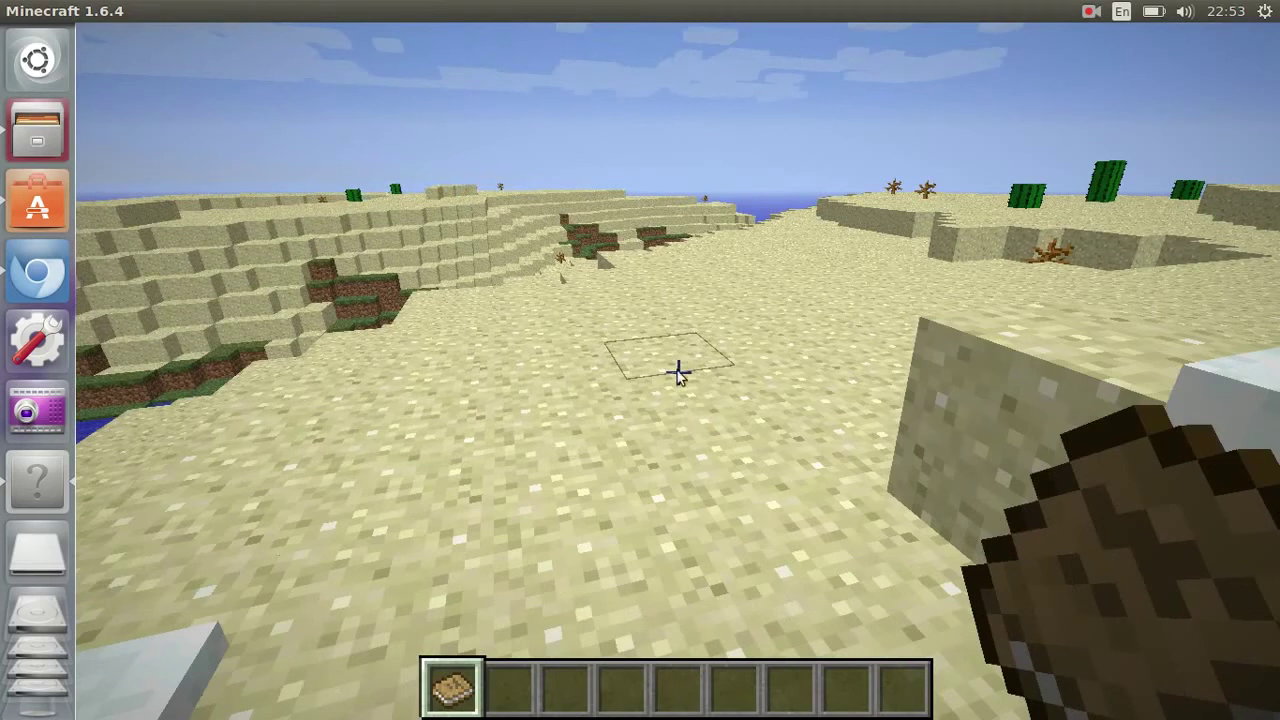
{"action": "key", "text": "e"}
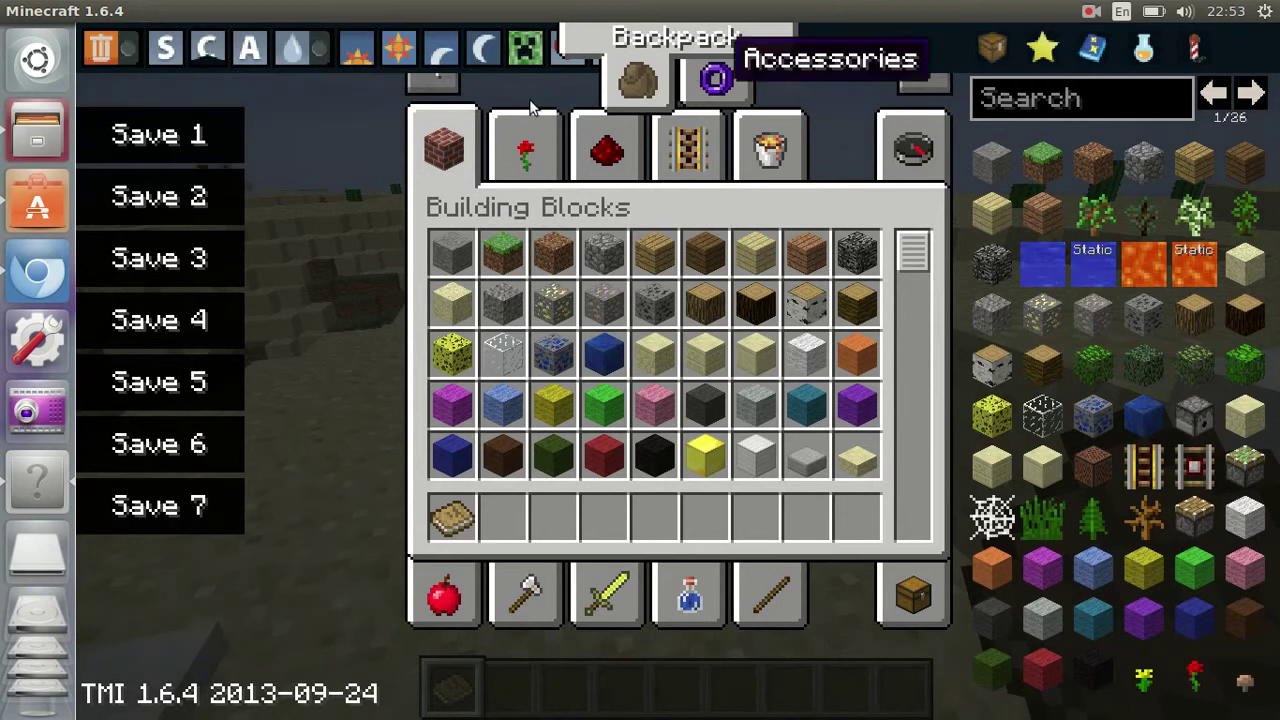
Step: Browse Aether Blocks, search 'glow' in TMI, and take a 64-stack of glowstone
{"action": "left_click", "coordinate": [740, 90]}
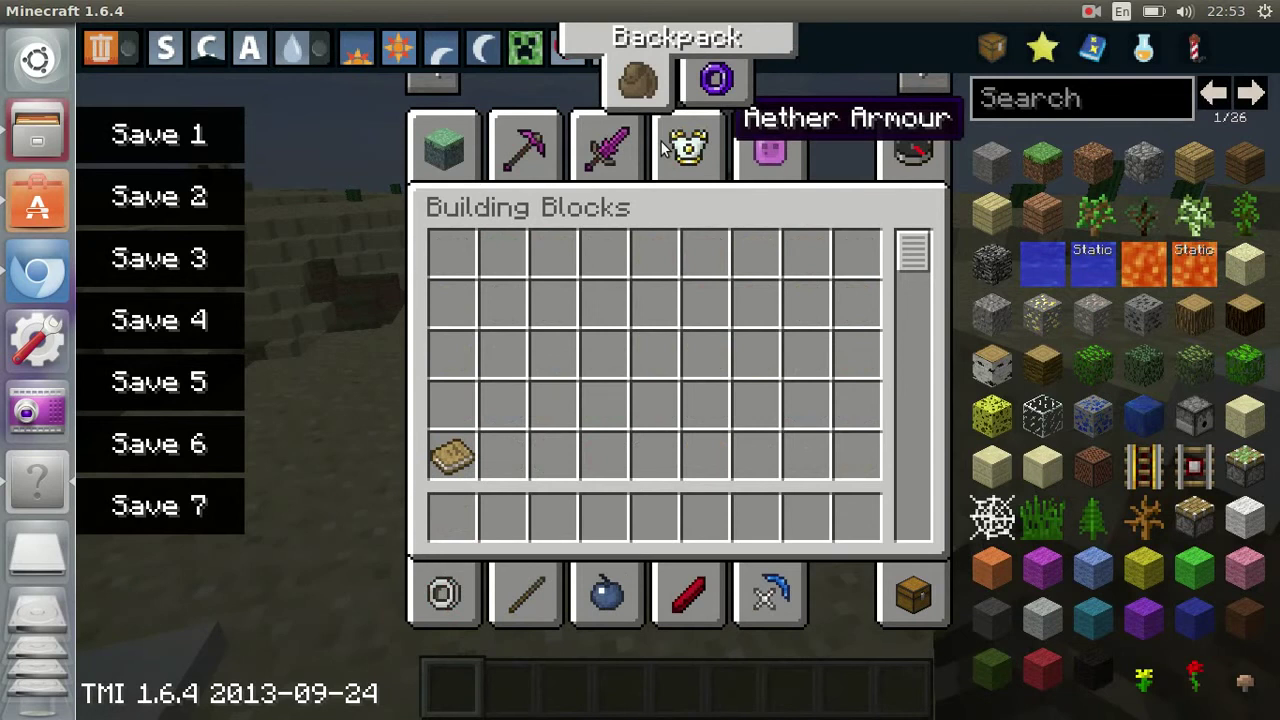
{"action": "left_click", "coordinate": [476, 172]}
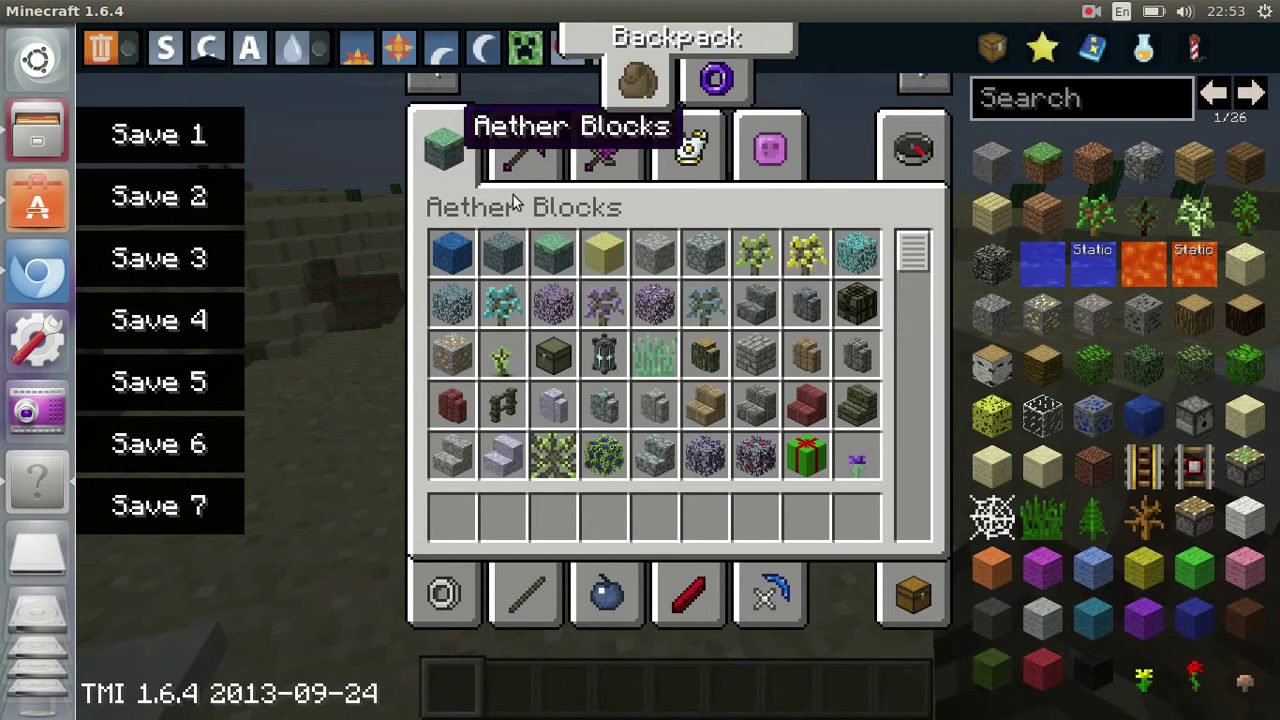
{"action": "left_click", "coordinate": [1025, 100]}
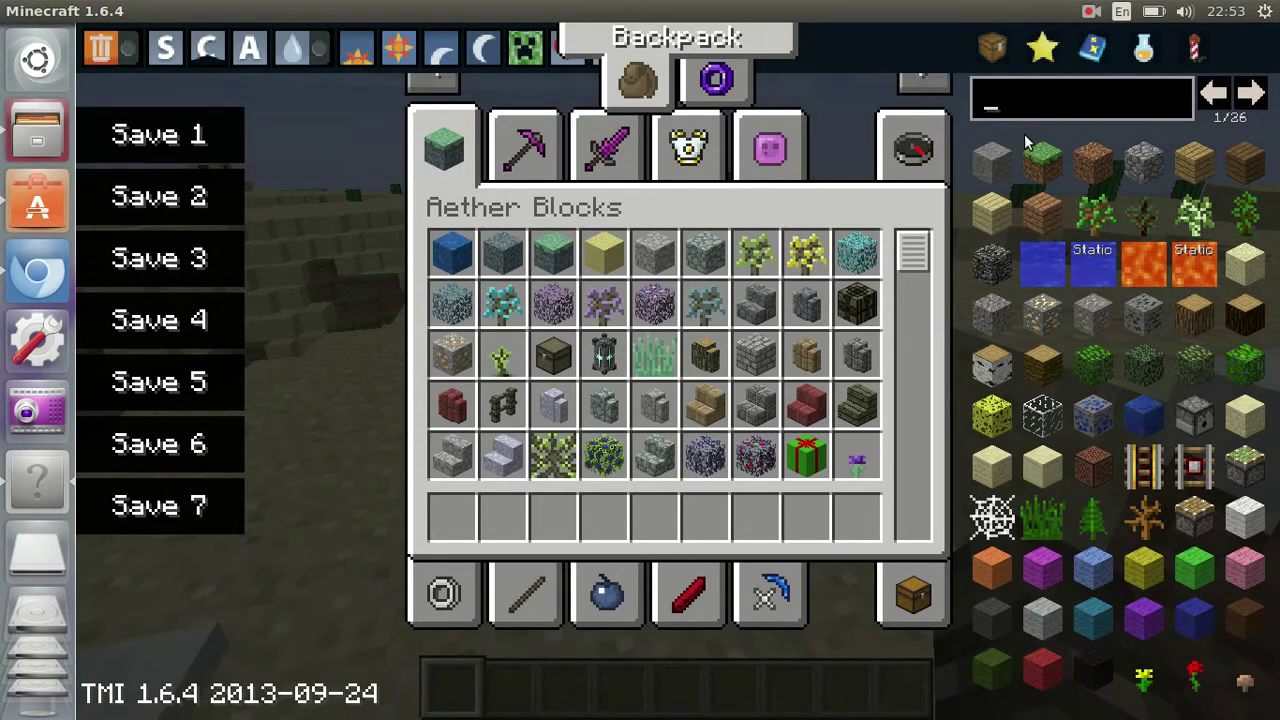
{"action": "type", "text": "glow"}
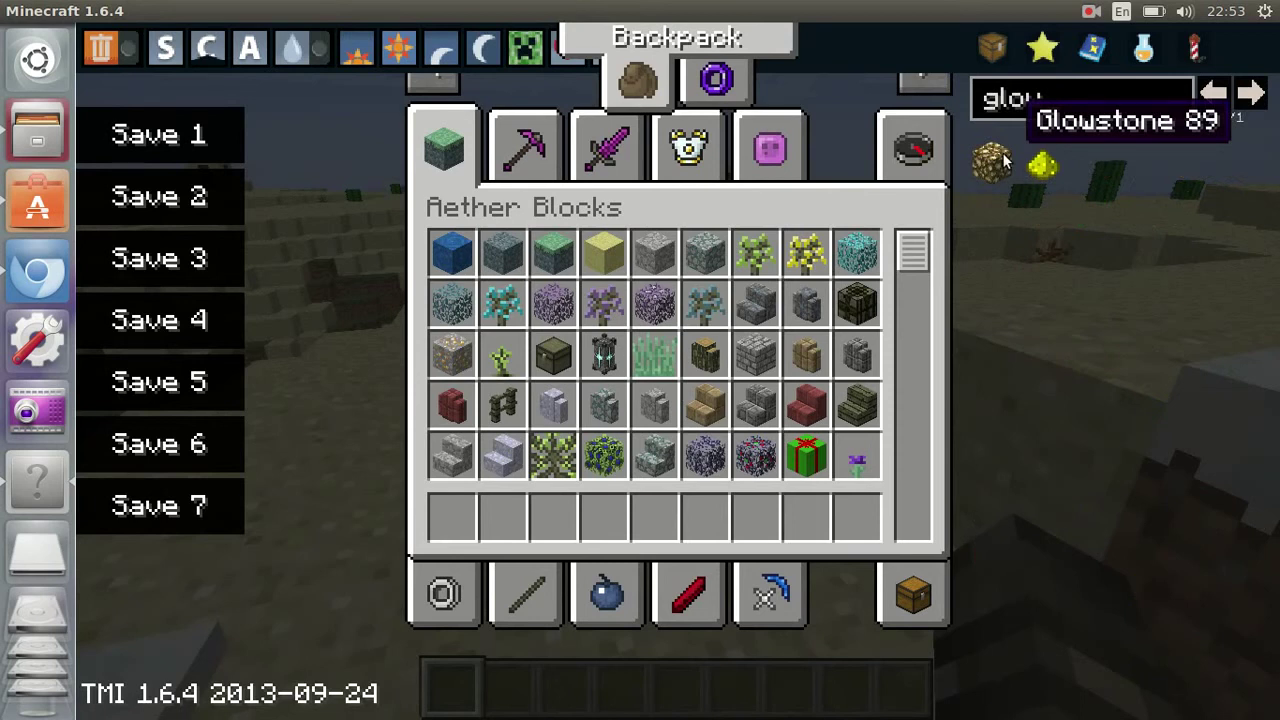
{"action": "left_click", "coordinate": [1005, 162]}
{"action": "left_click", "coordinate": [1003, 110]}
Step: Replace the TMI search with 'water' and take a Water Bucket
{"action": "key", "text": "Delete"}
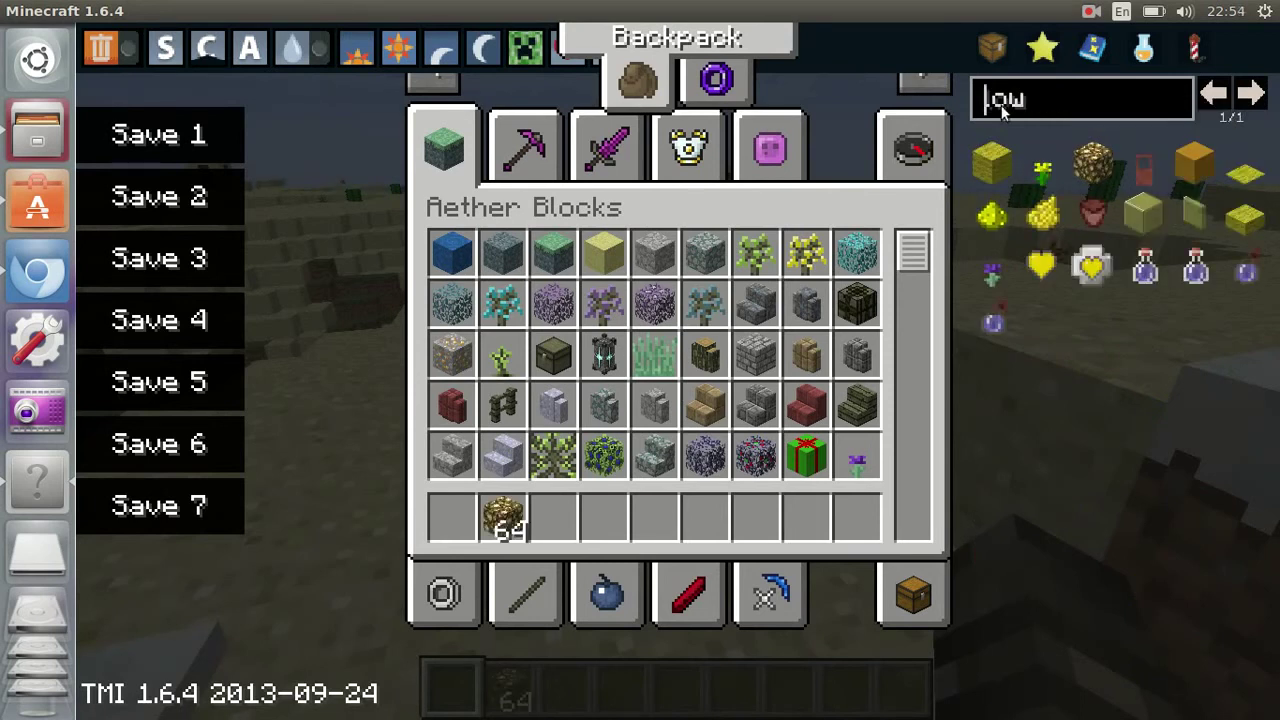
{"action": "left_click", "coordinate": [1069, 98]}
{"action": "key", "text": "BackSpace"}
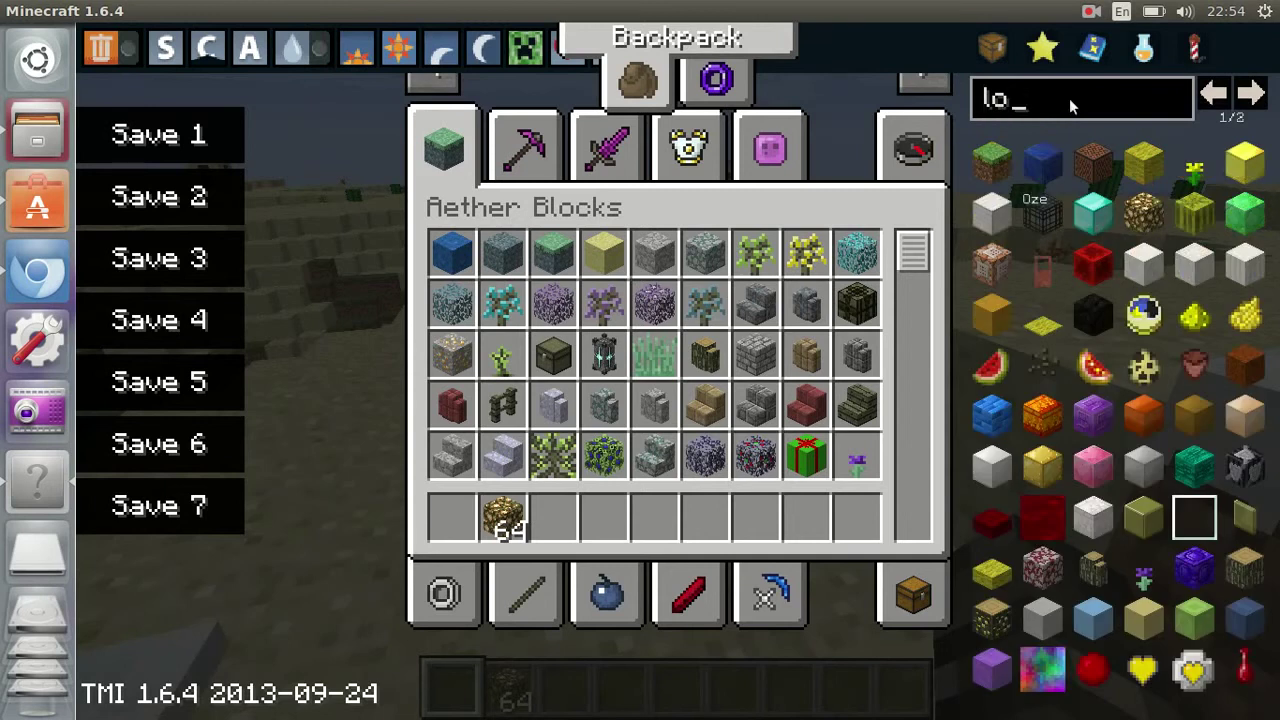
{"action": "key", "text": "BackSpace"}
{"action": "key", "text": "BackSpace"}
{"action": "type", "text": "water"}
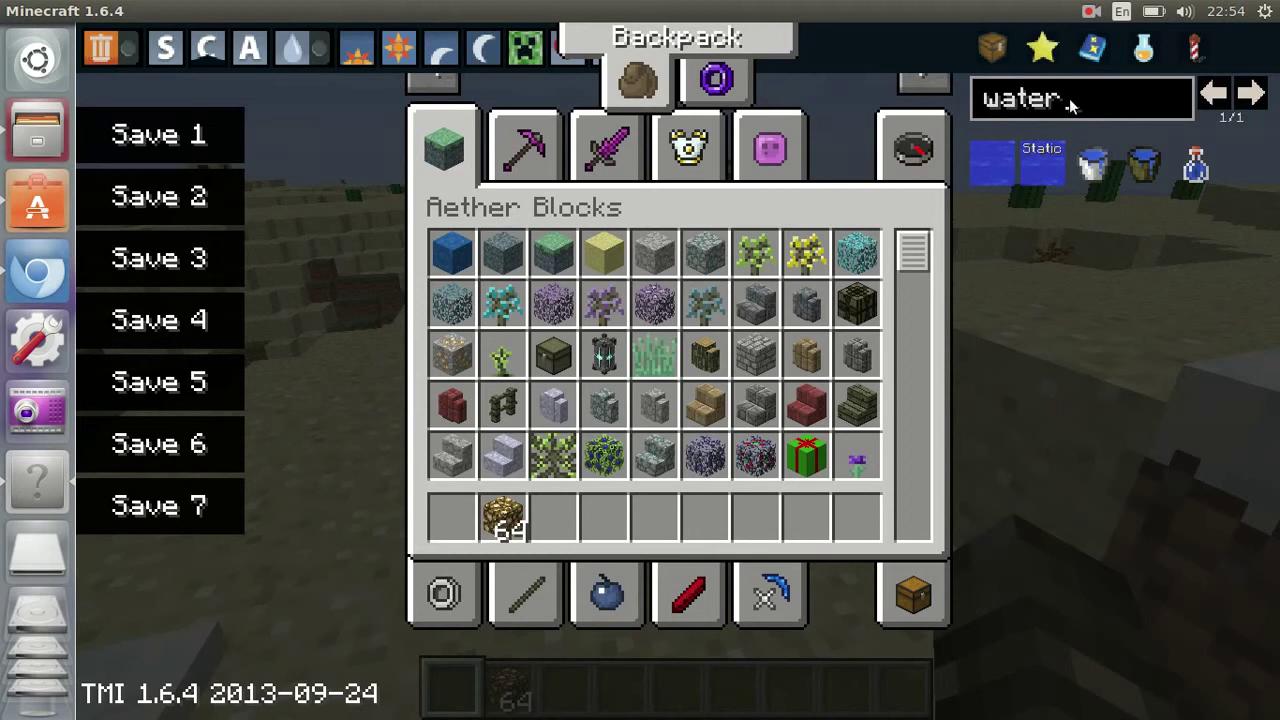
{"action": "left_click", "coordinate": [1096, 172]}
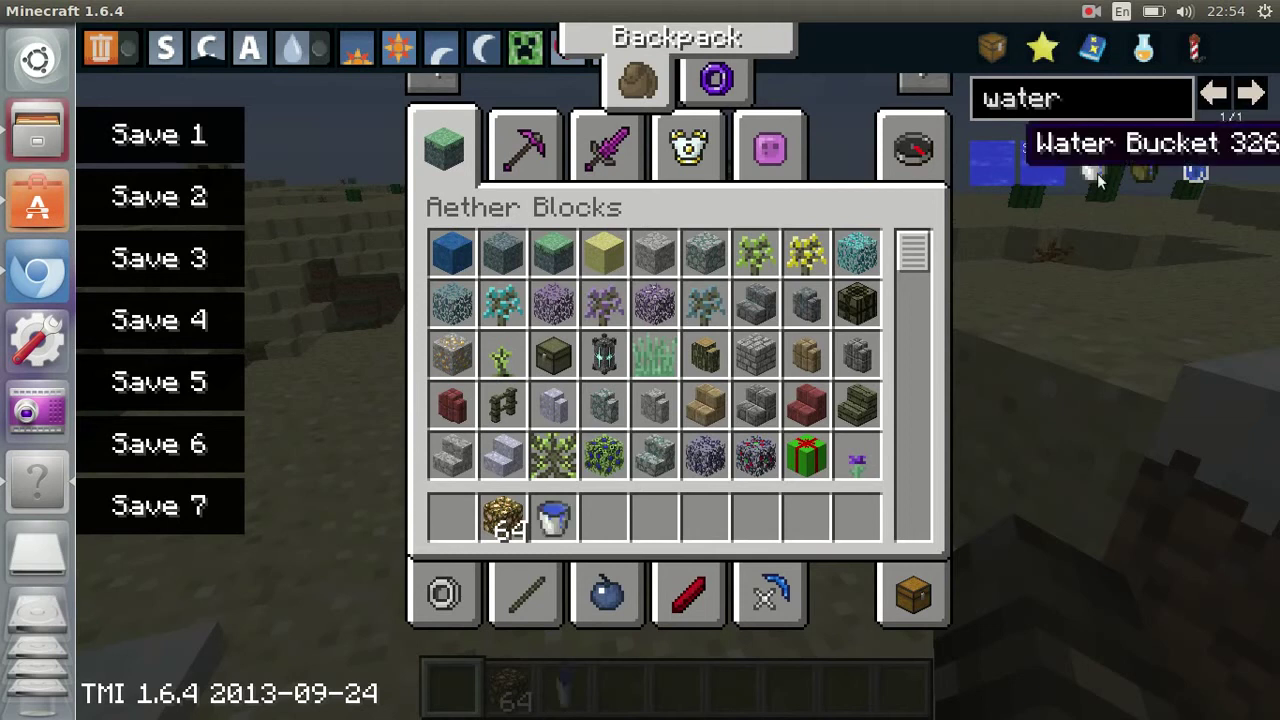
Step: Build an upright glowstone frame on the desert sand and pour the water bucket into it
{"action": "key", "text": "e"}
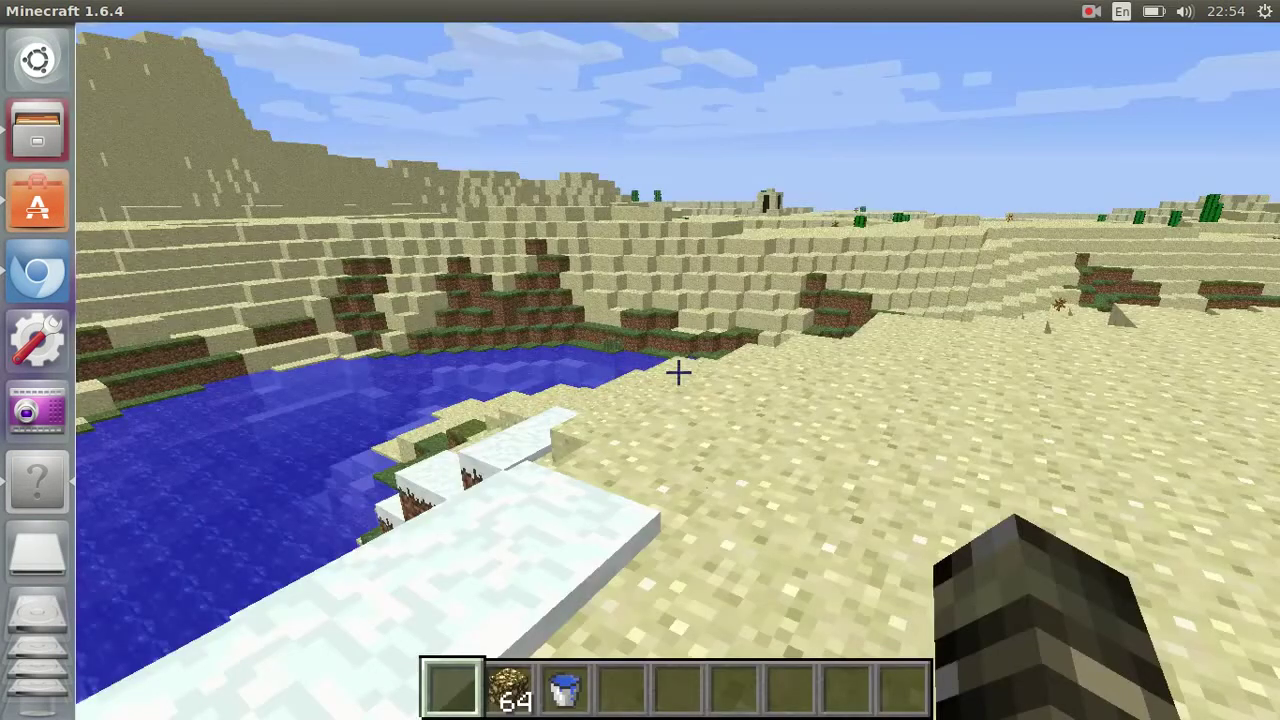
{"action": "key", "text": "2"}
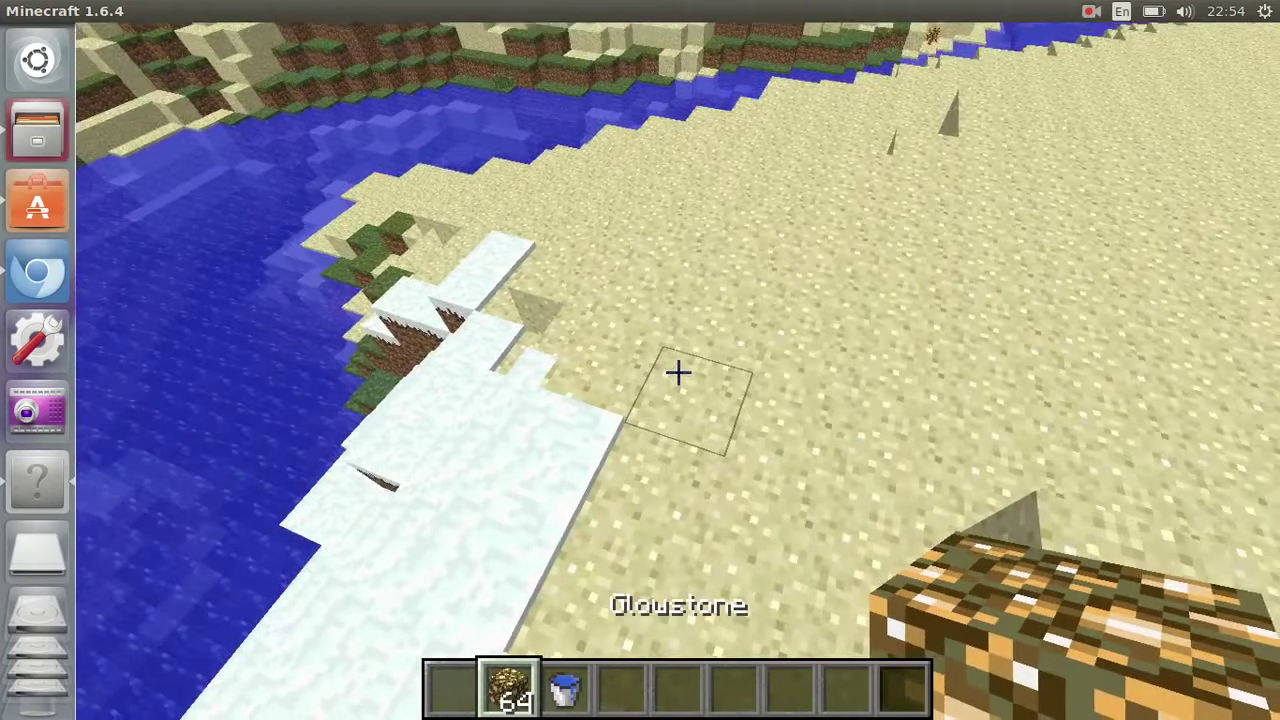
{"action": "right_click", "coordinate": [678, 372]}
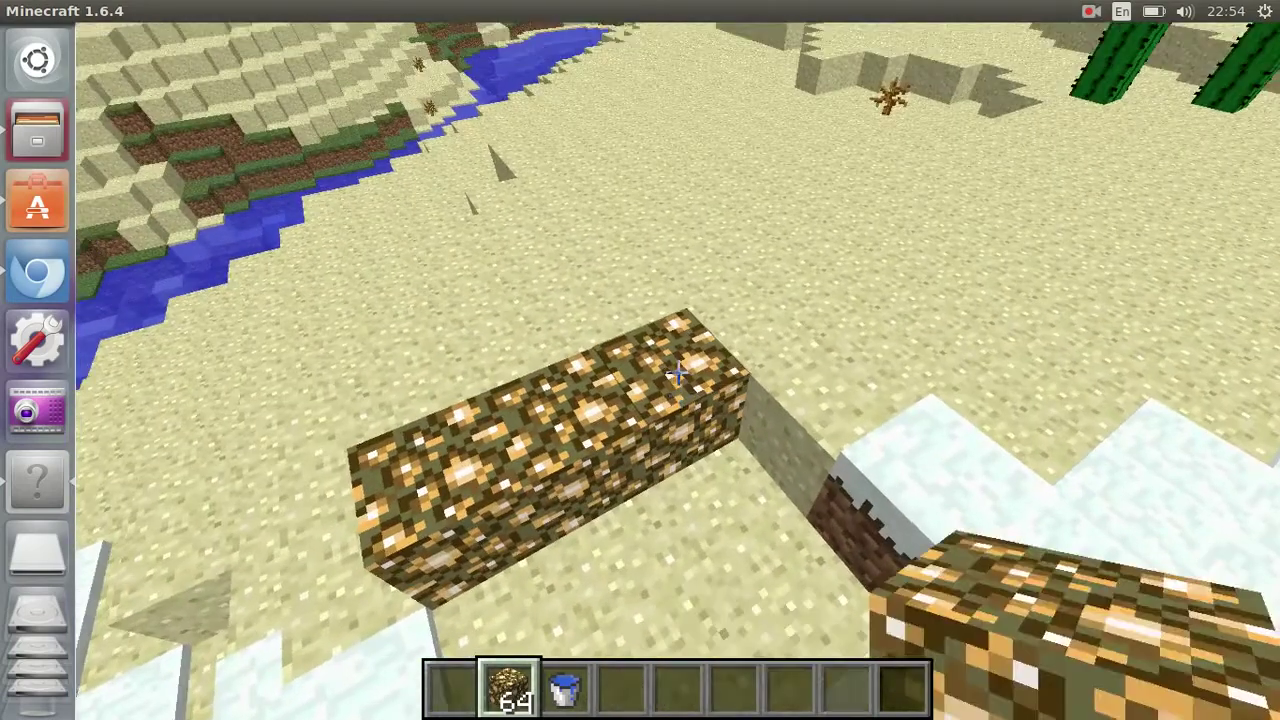
{"action": "right_click", "coordinate": [678, 372]}
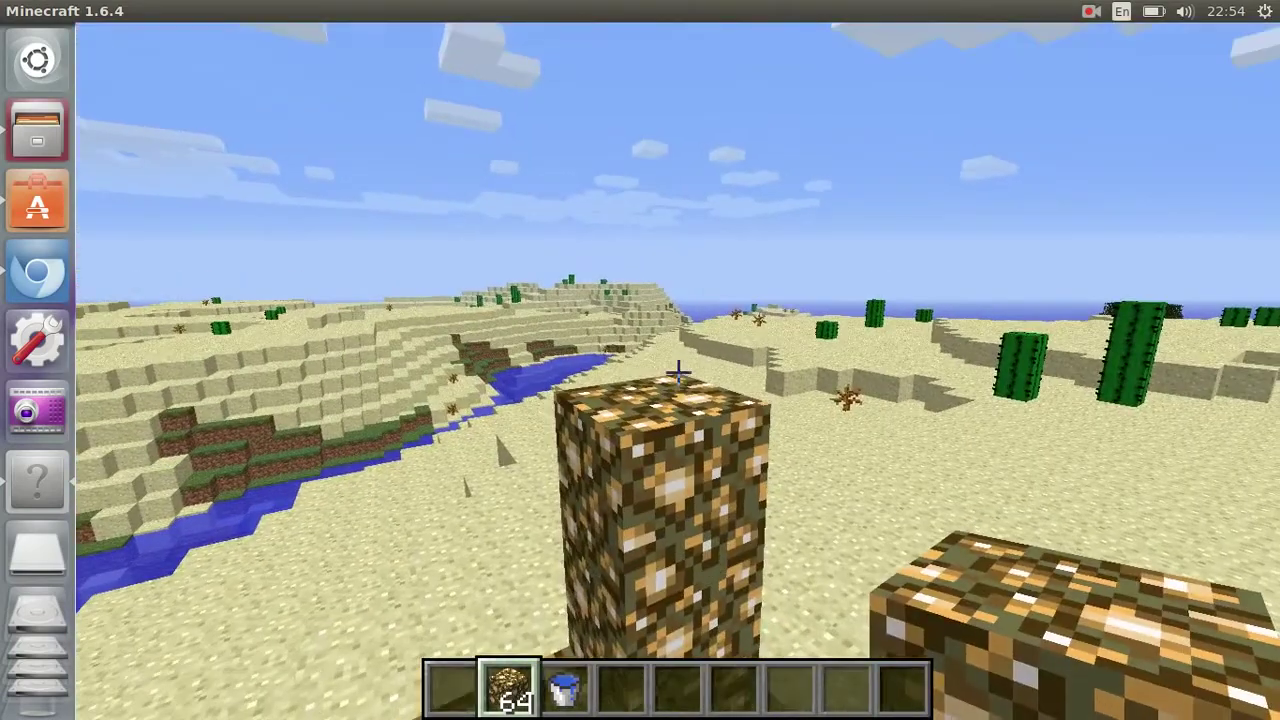
{"action": "right_click", "coordinate": [678, 372]}
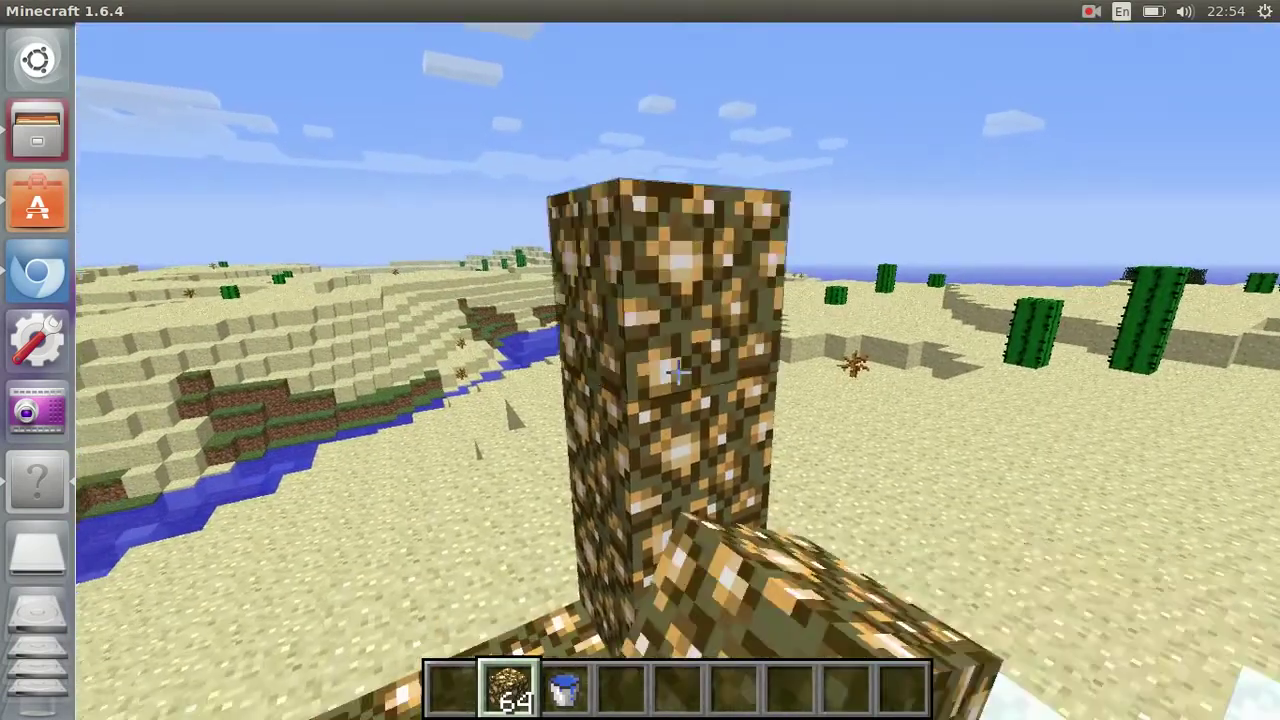
{"action": "key", "text": "w"}
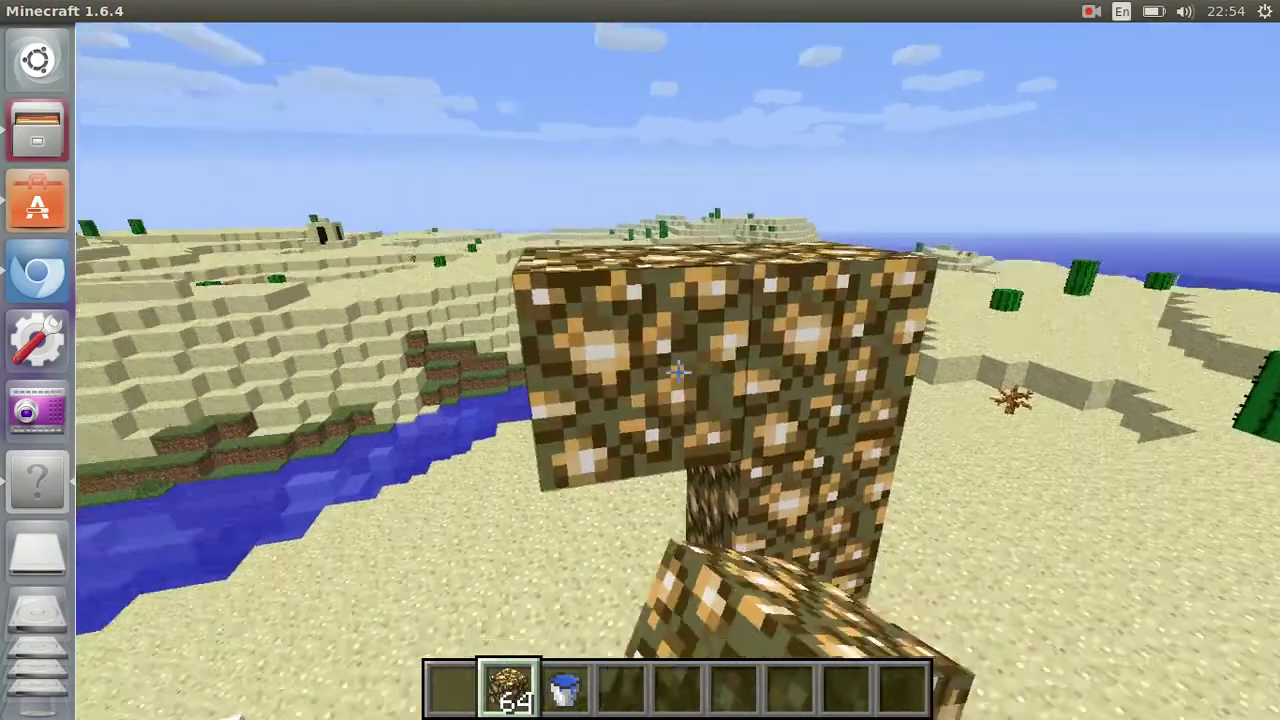
{"action": "key", "text": "w"}
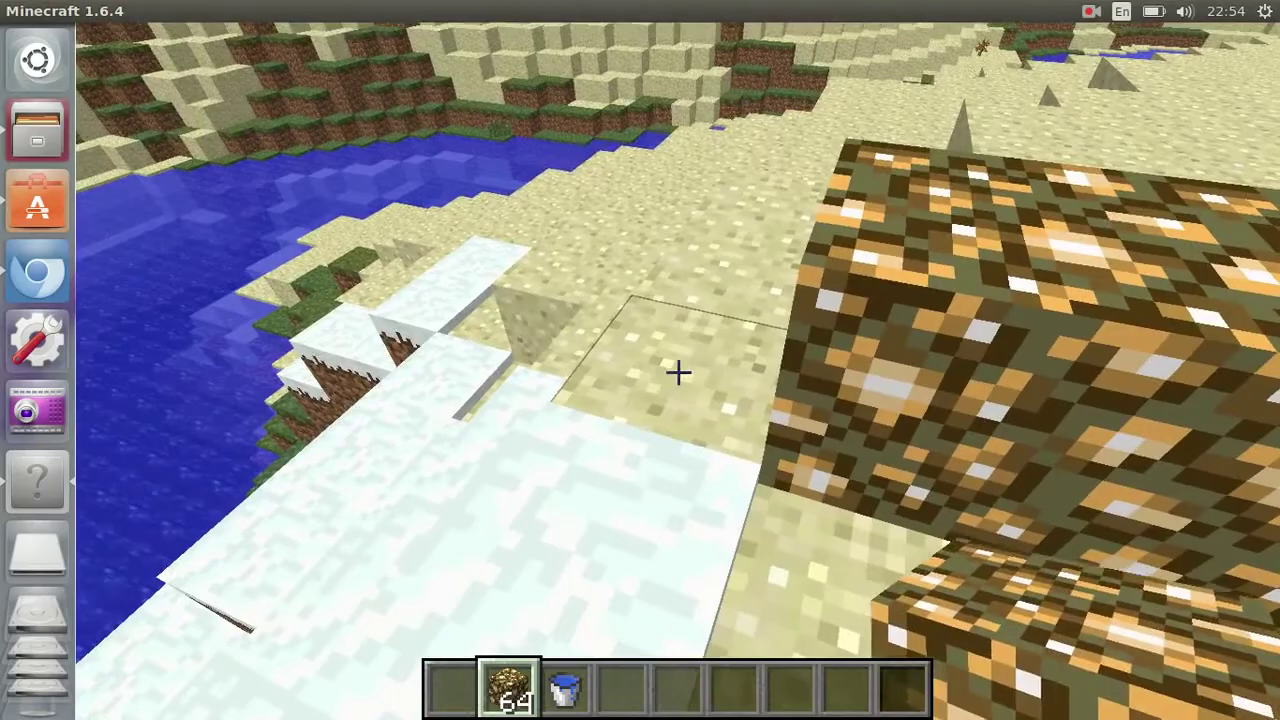
{"action": "right_click", "coordinate": [678, 372]}
{"action": "key", "text": "s"}
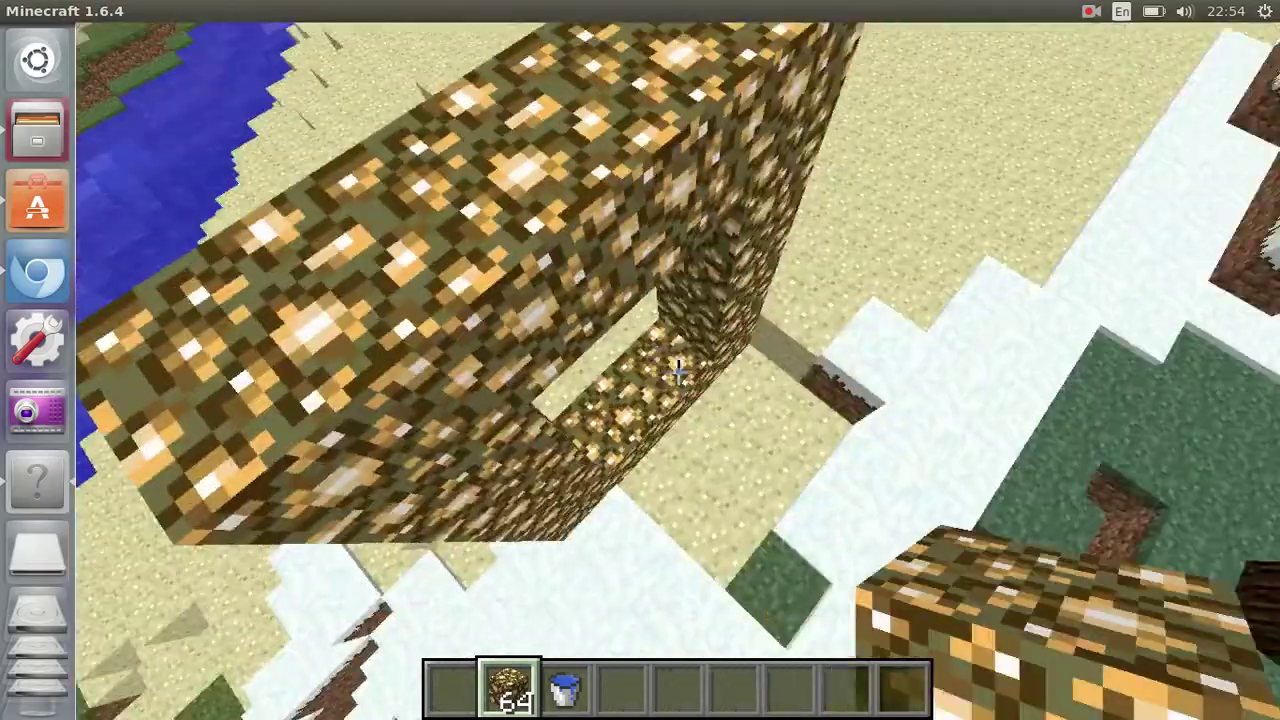
{"action": "key", "text": "3"}
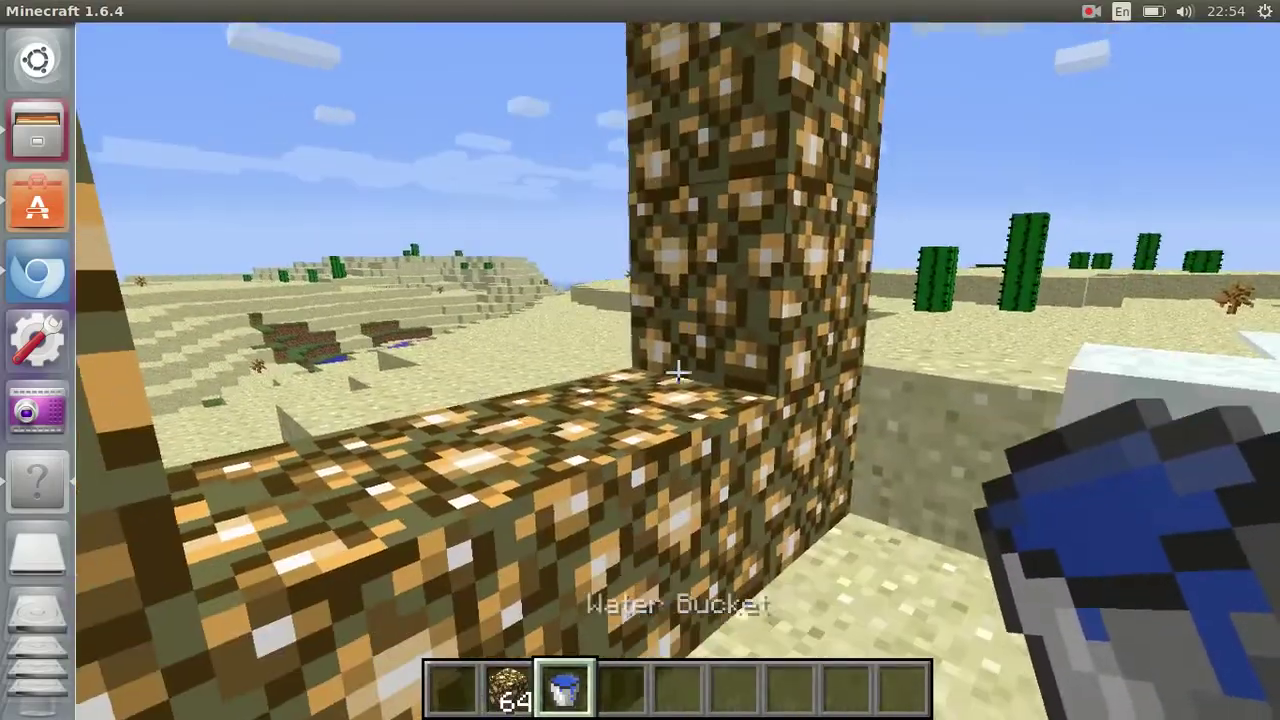
{"action": "right_click", "coordinate": [678, 373]}
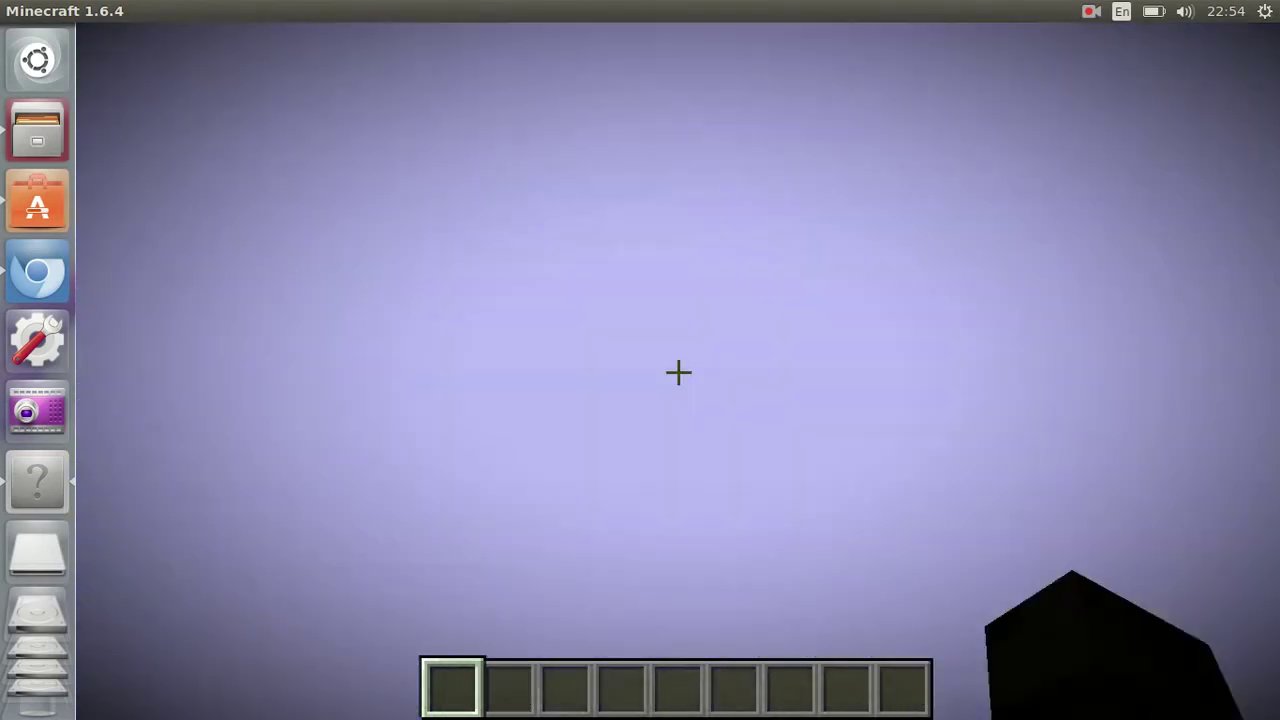
Step: After arriving in the Aether, bring up the Game menu and go back to the game
{"action": "key", "text": "Escape"}
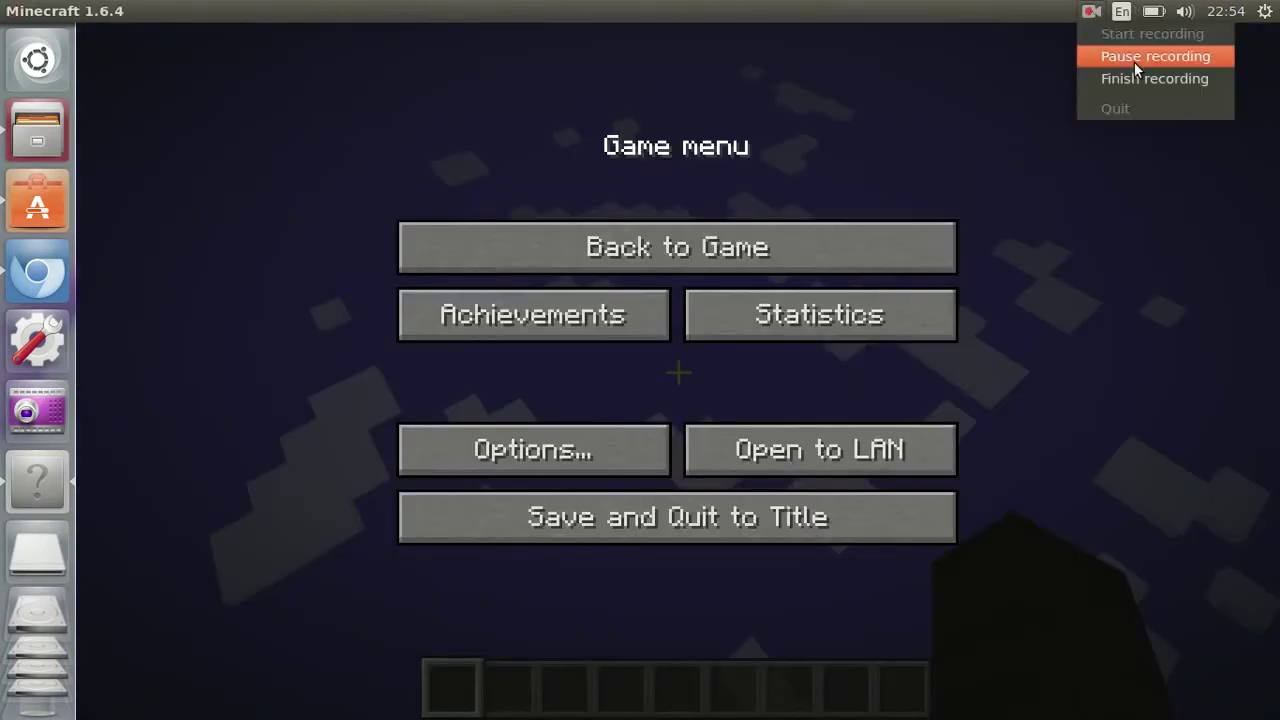
{"action": "left_click", "coordinate": [1134, 62]}
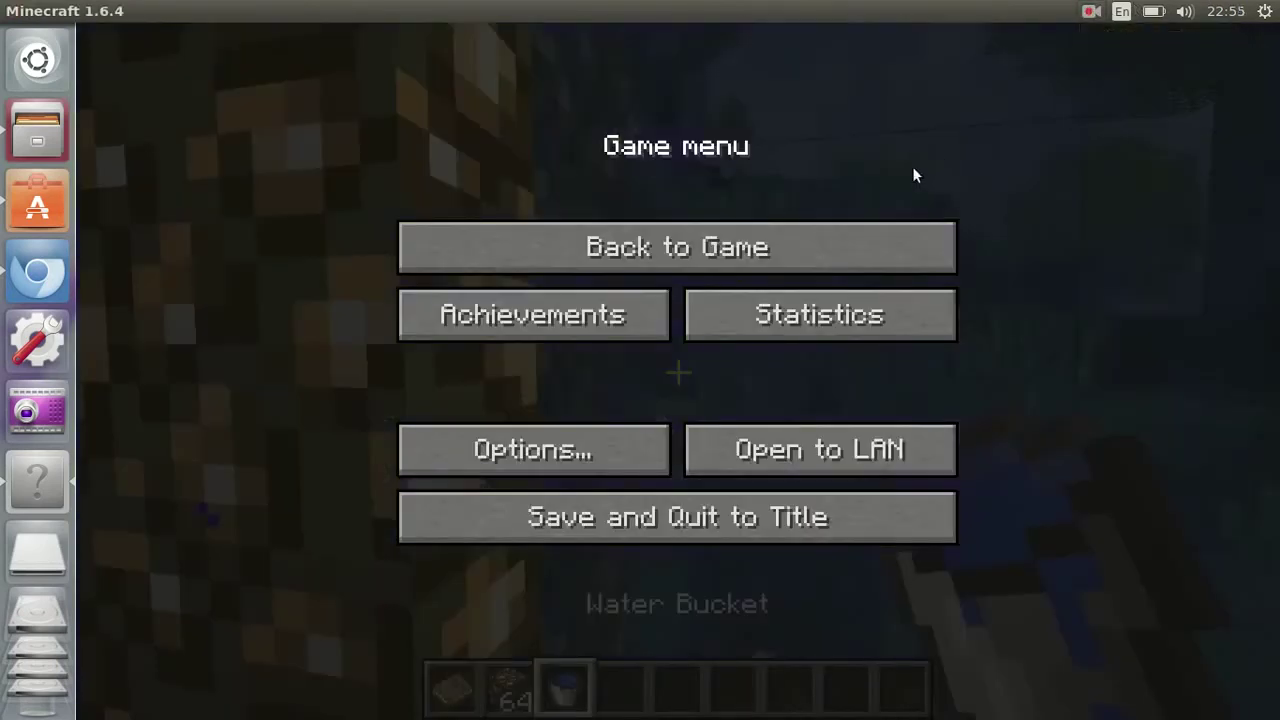
{"action": "left_click", "coordinate": [905, 247]}
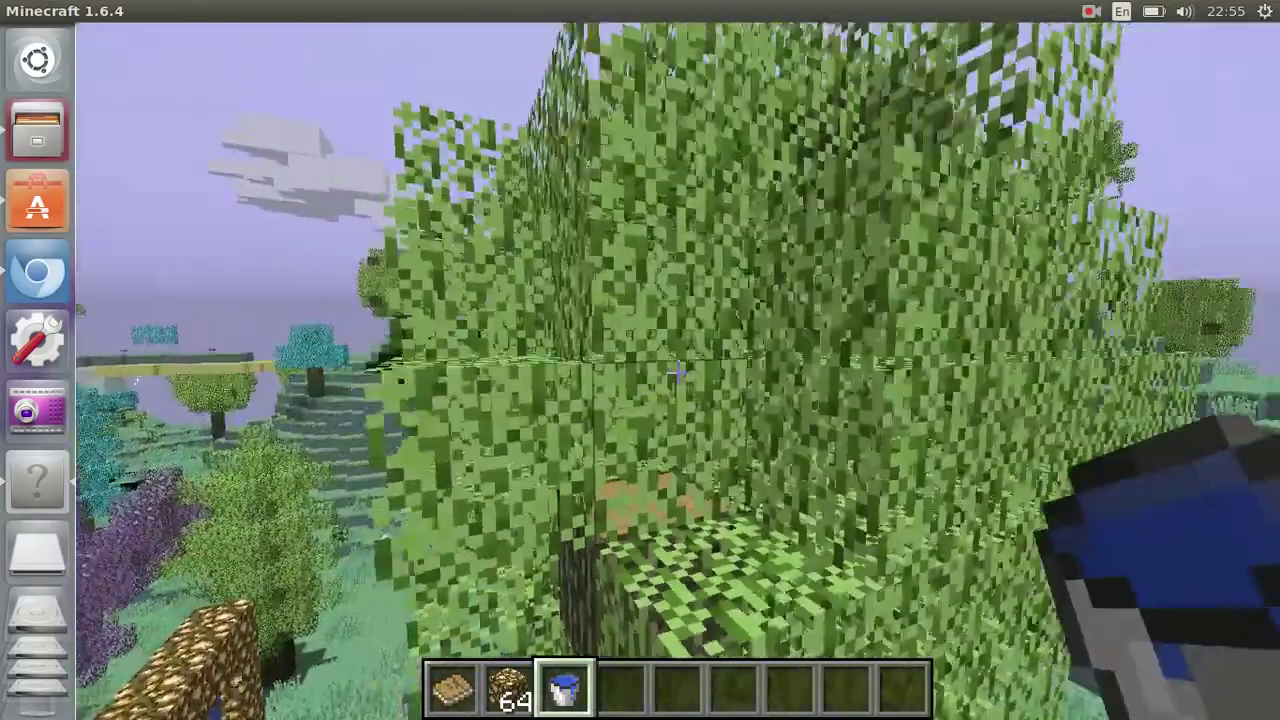
Step: Walk across the Aether hillside toward the sheep and winged pig, then bring up the creative inventory
{"action": "key", "text": "w"}
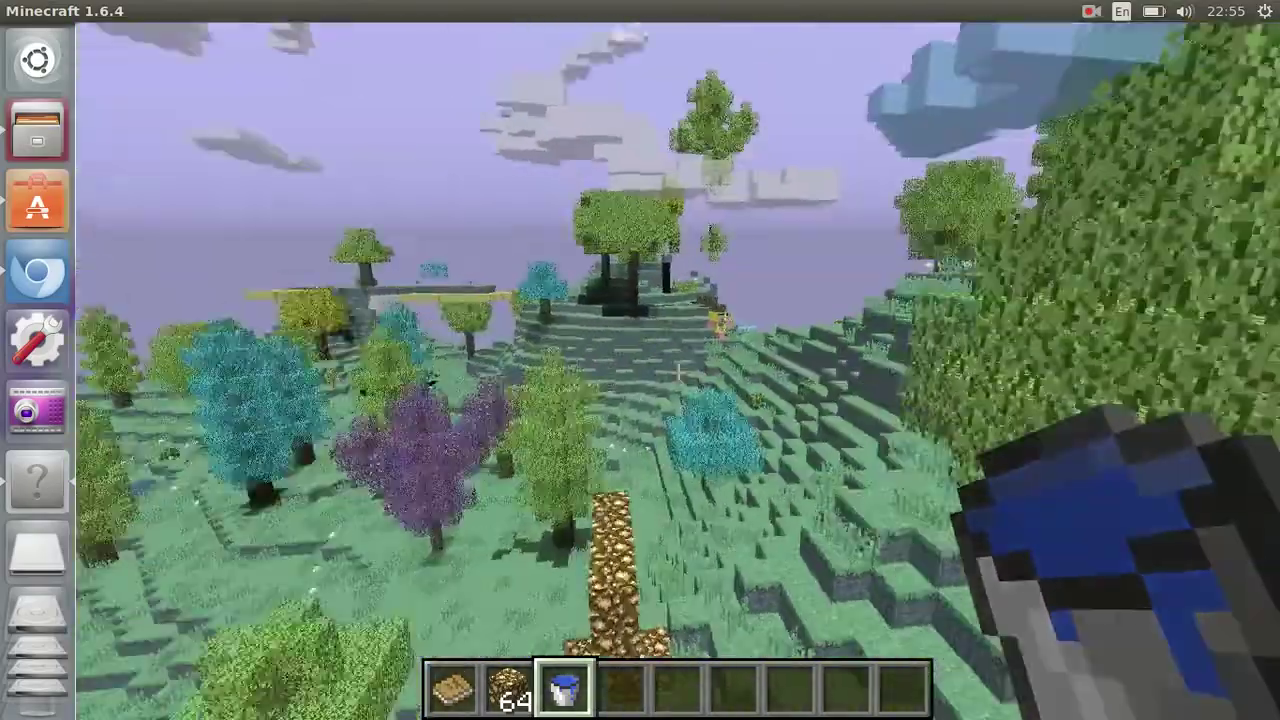
{"action": "key", "text": "w"}
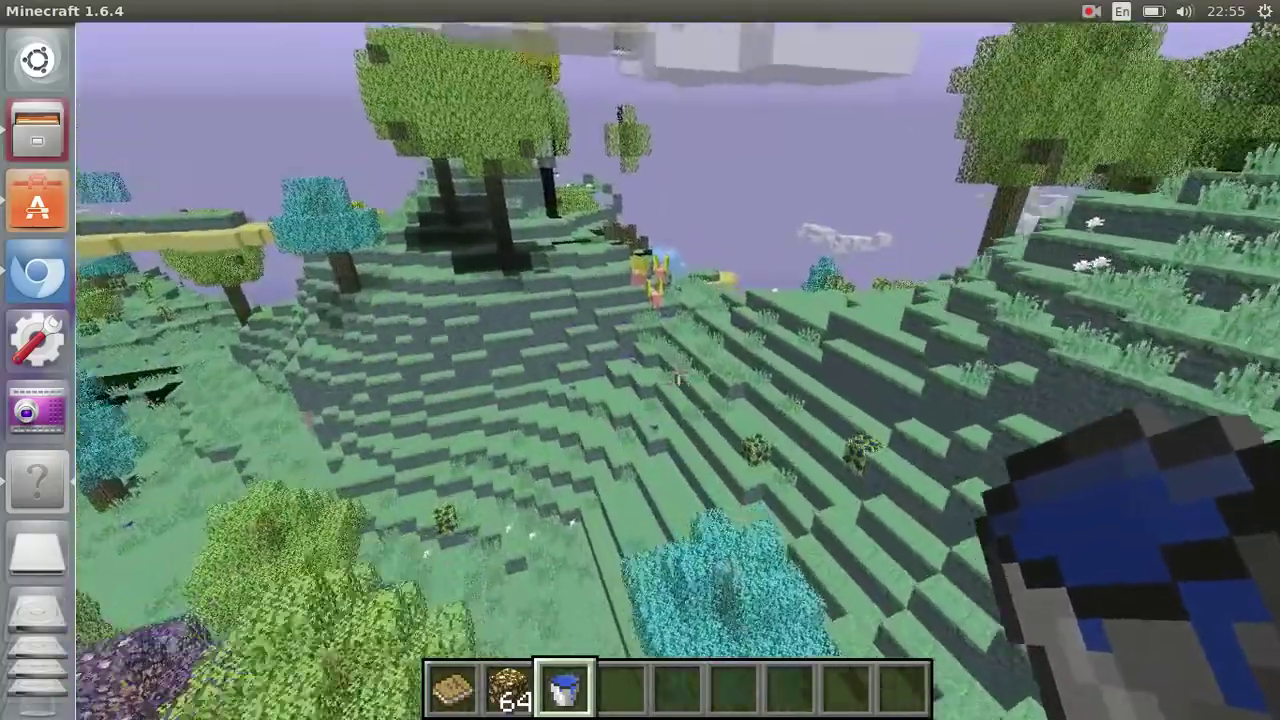
{"action": "key", "text": "w"}
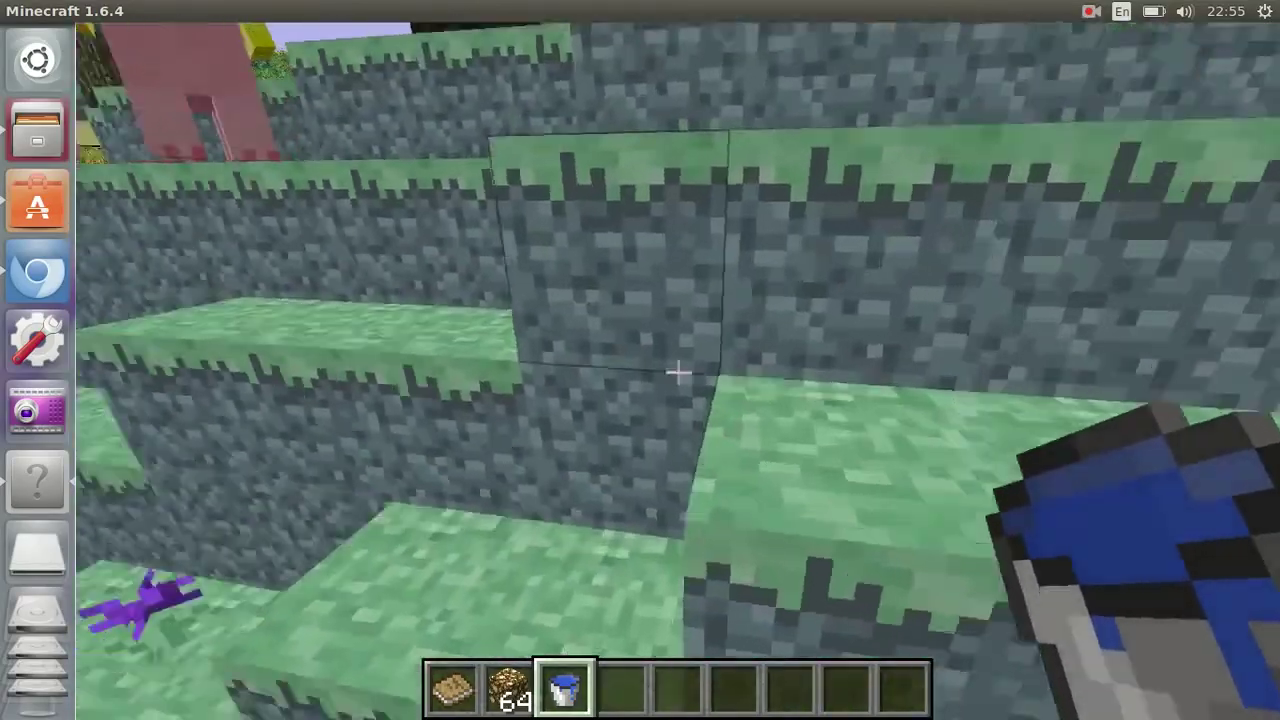
{"action": "key", "text": "w"}
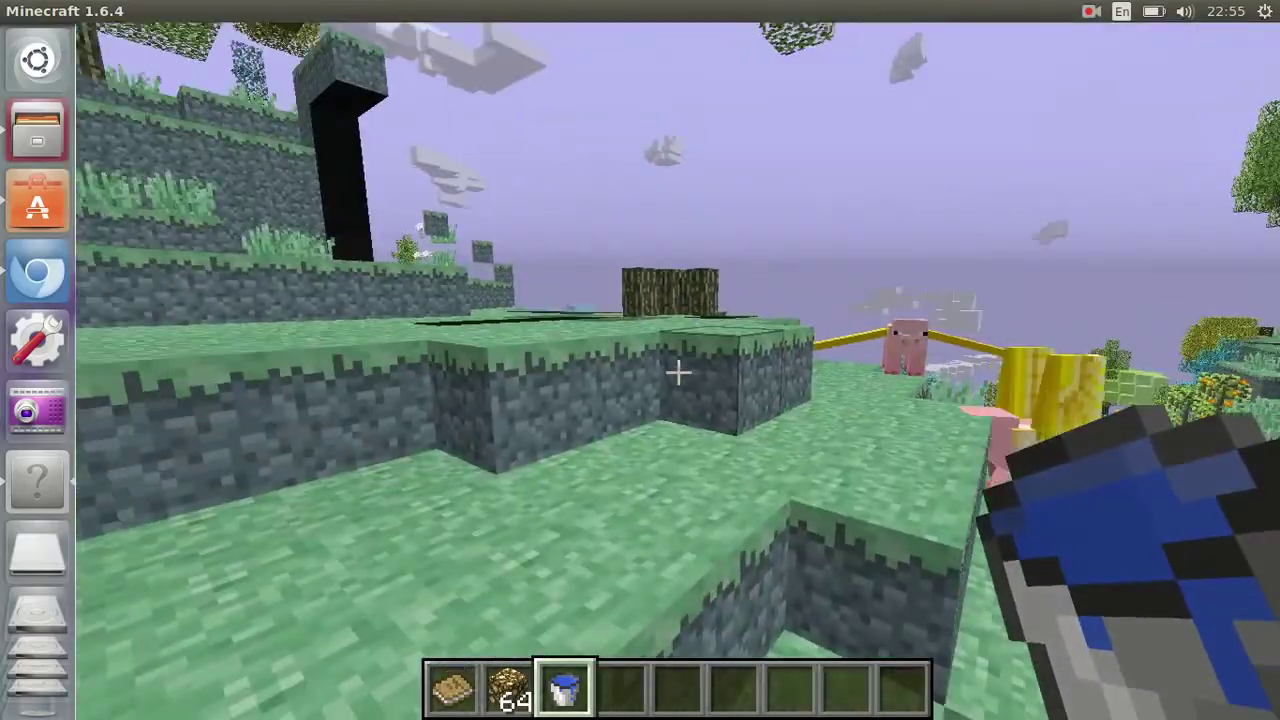
{"action": "key", "text": "e"}
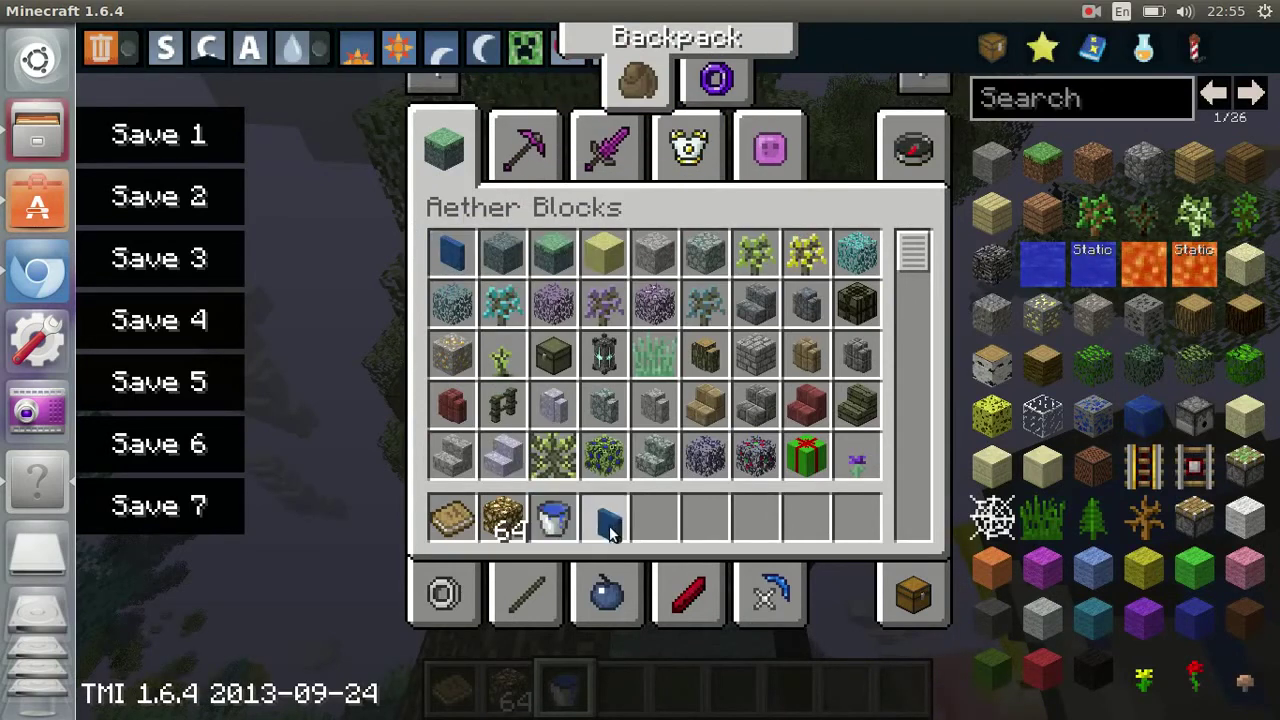
Step: Place the blue Aether Portal block from hotbar slot 4 on the grass
{"action": "key", "text": "e"}
{"action": "key", "text": "4"}
{"action": "right_click", "coordinate": [677, 372]}
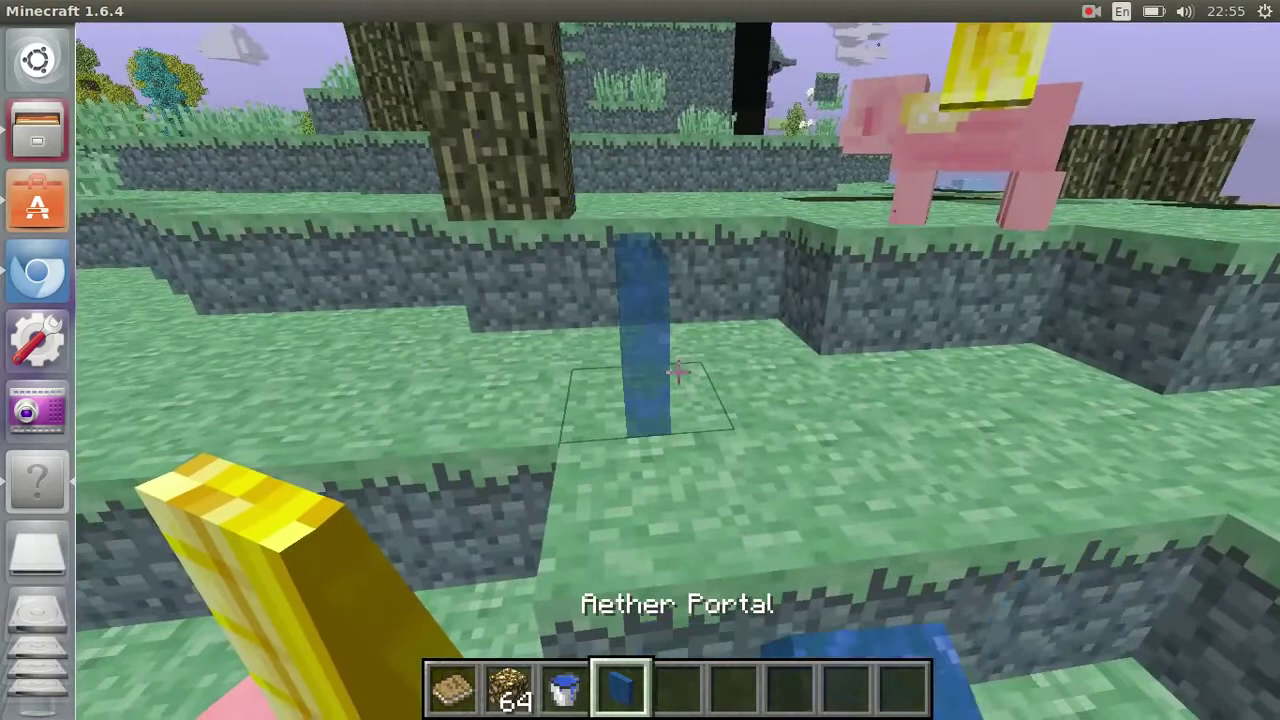
Step: Back in the creative inventory, browse the Aether Tools, Weapons, Armour and Companions categories
{"action": "key", "text": "e"}
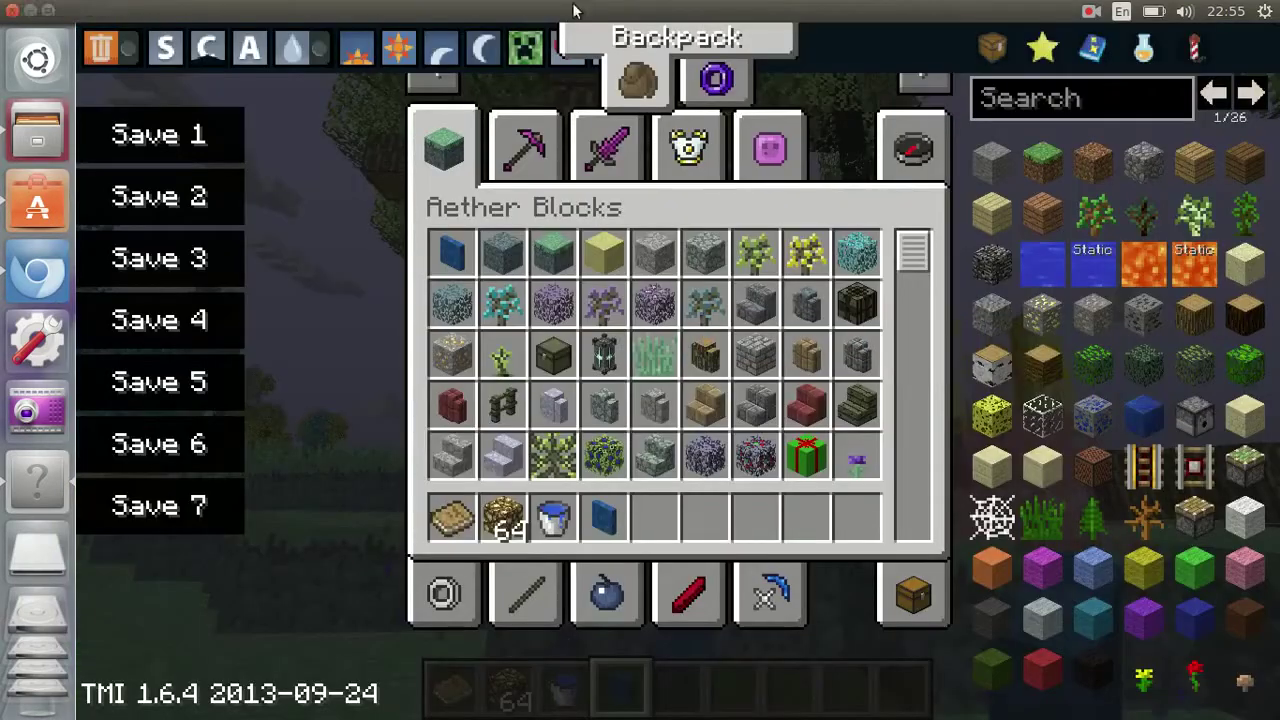
{"action": "scroll", "coordinate": [568, 418], "scroll_direction": "down", "scroll_amount": 3}
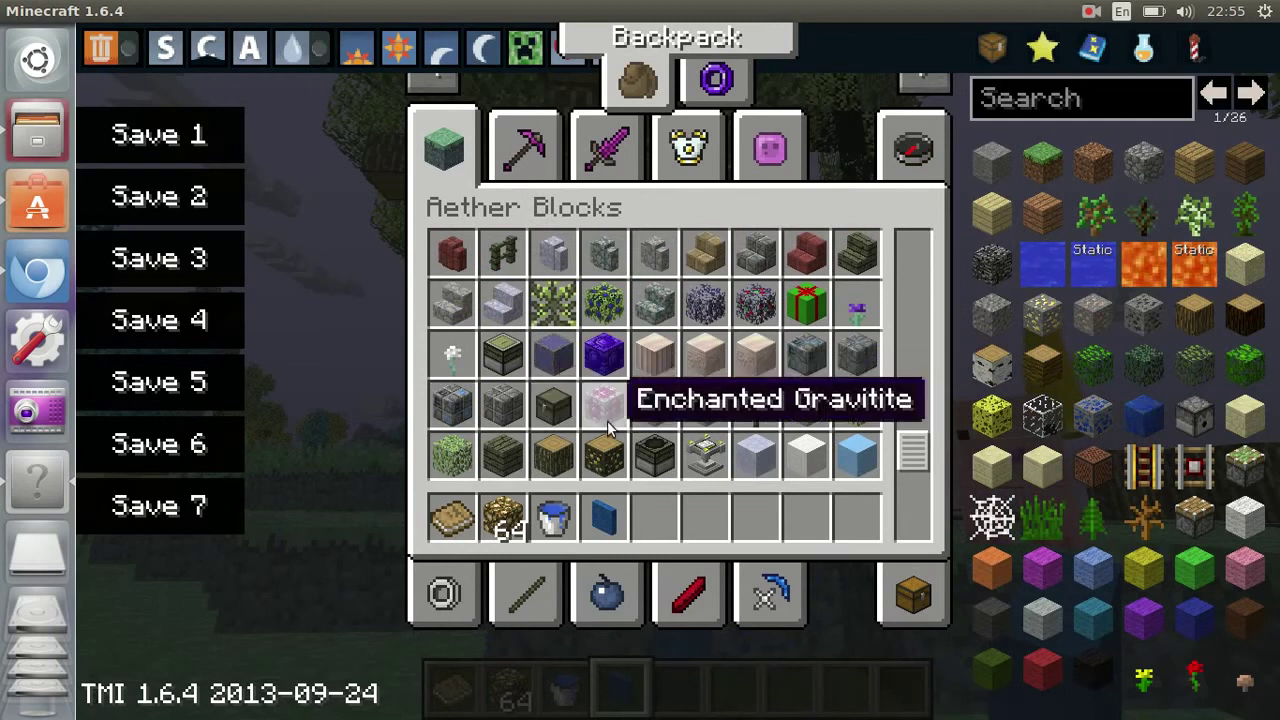
{"action": "scroll", "coordinate": [660, 404], "scroll_direction": "down", "scroll_amount": 1}
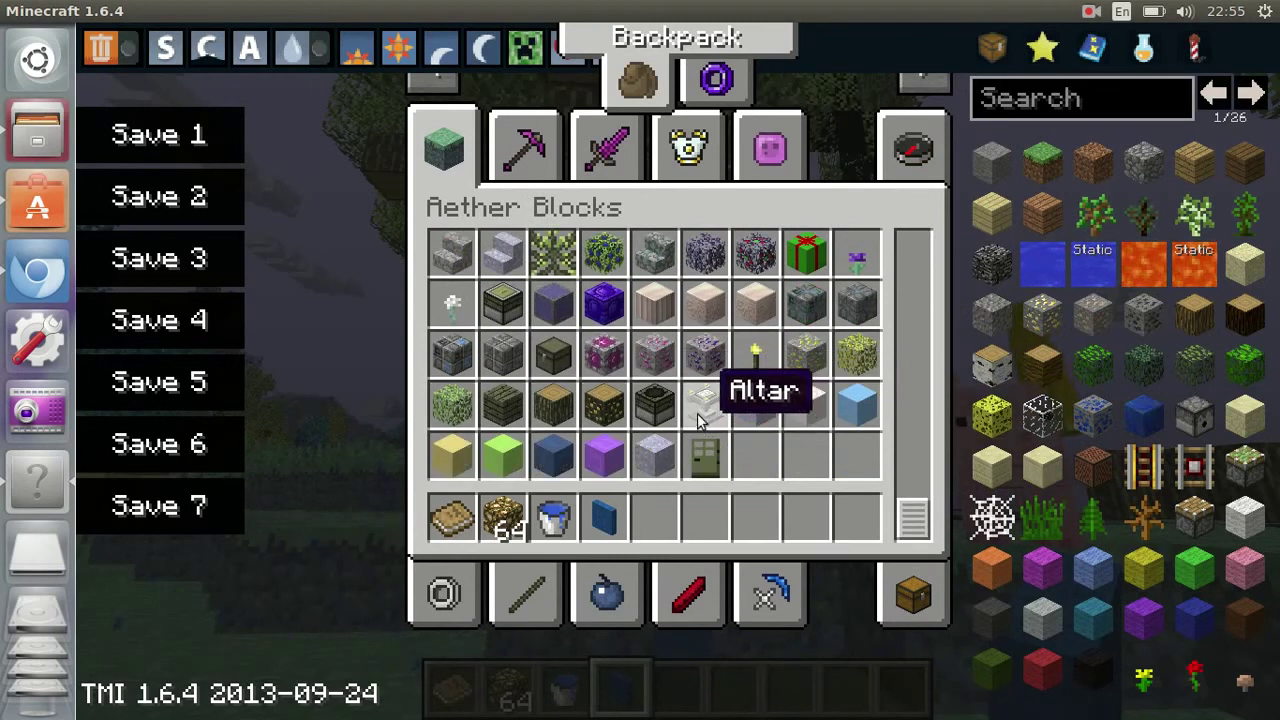
{"action": "left_click", "coordinate": [530, 155]}
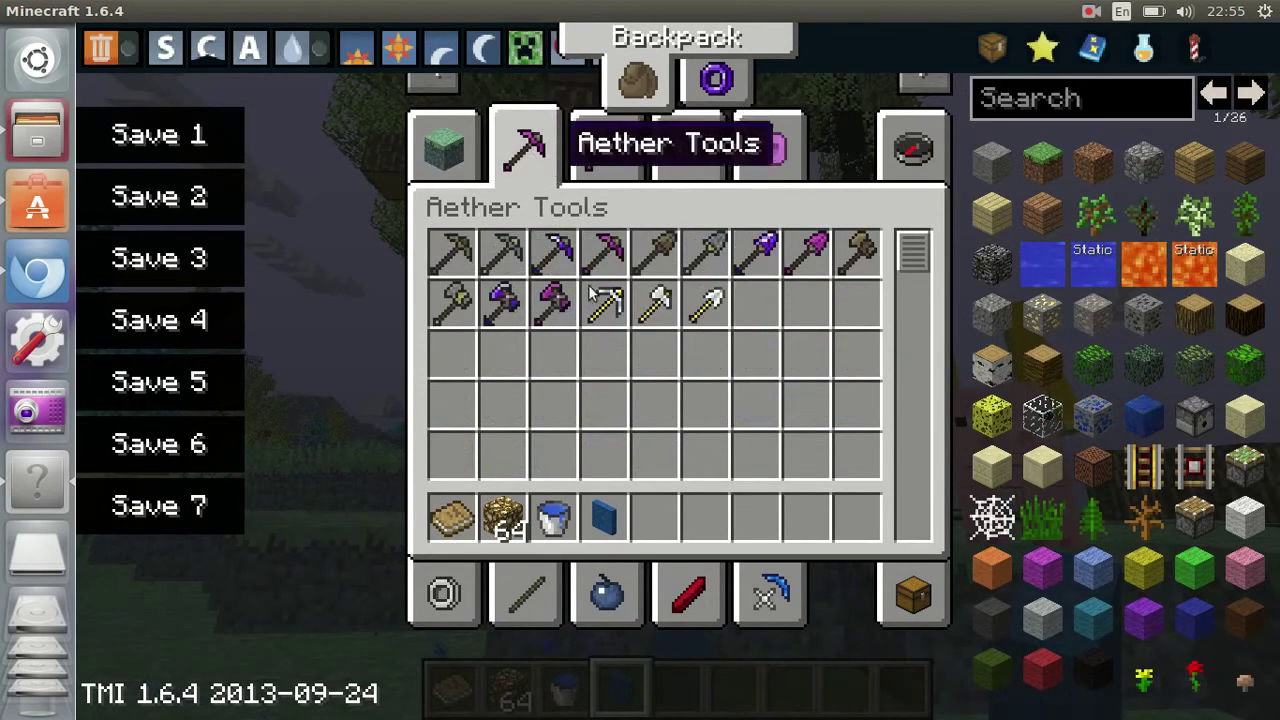
{"action": "left_click", "coordinate": [606, 145]}
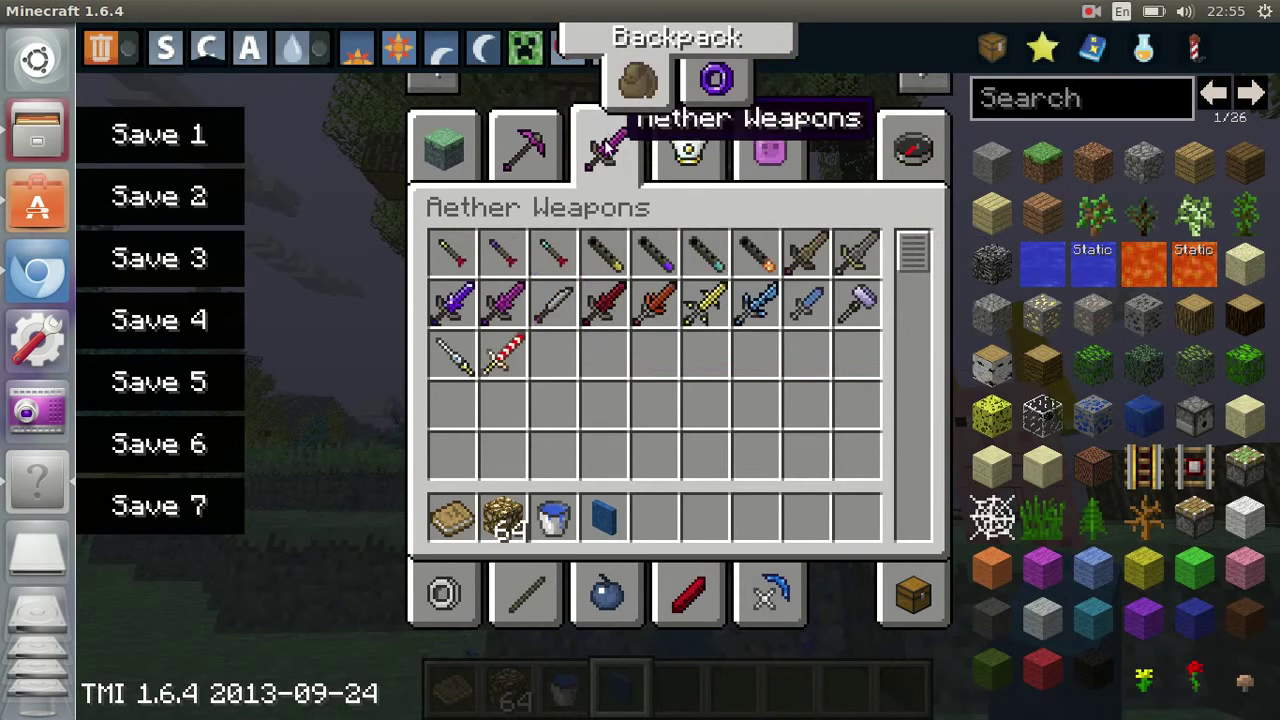
{"action": "left_click", "coordinate": [683, 145]}
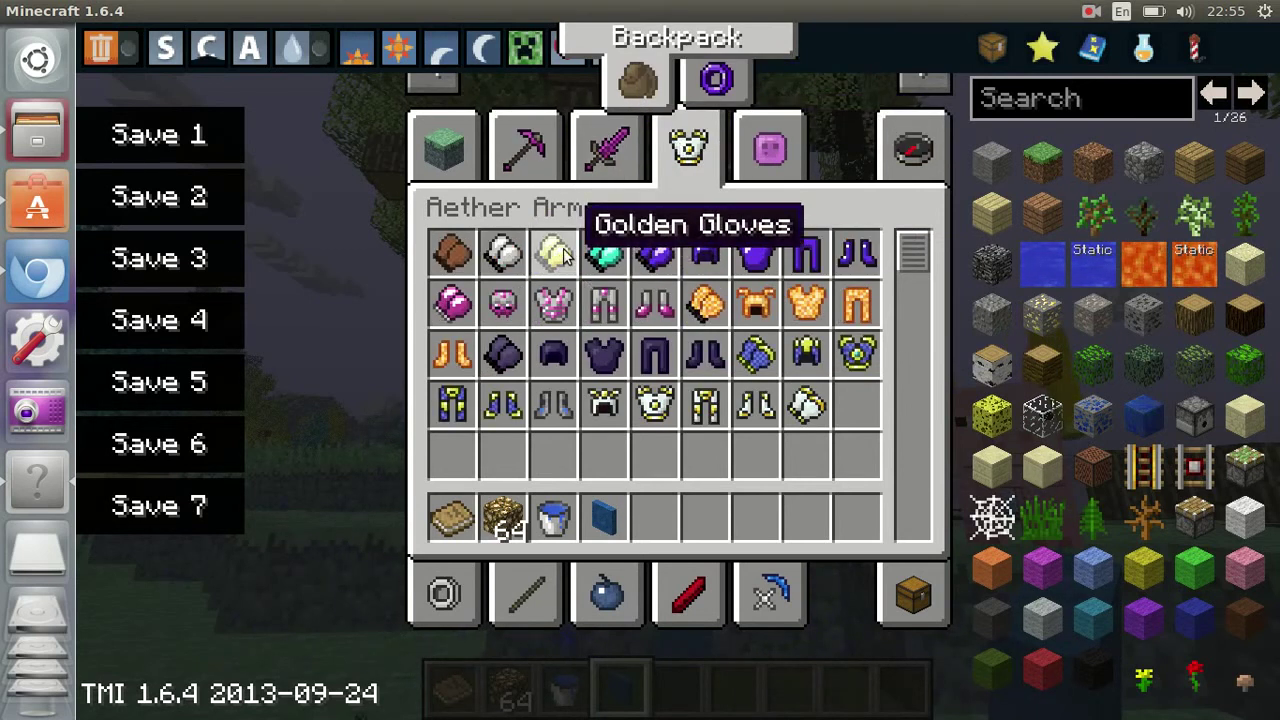
{"action": "left_click", "coordinate": [766, 150]}
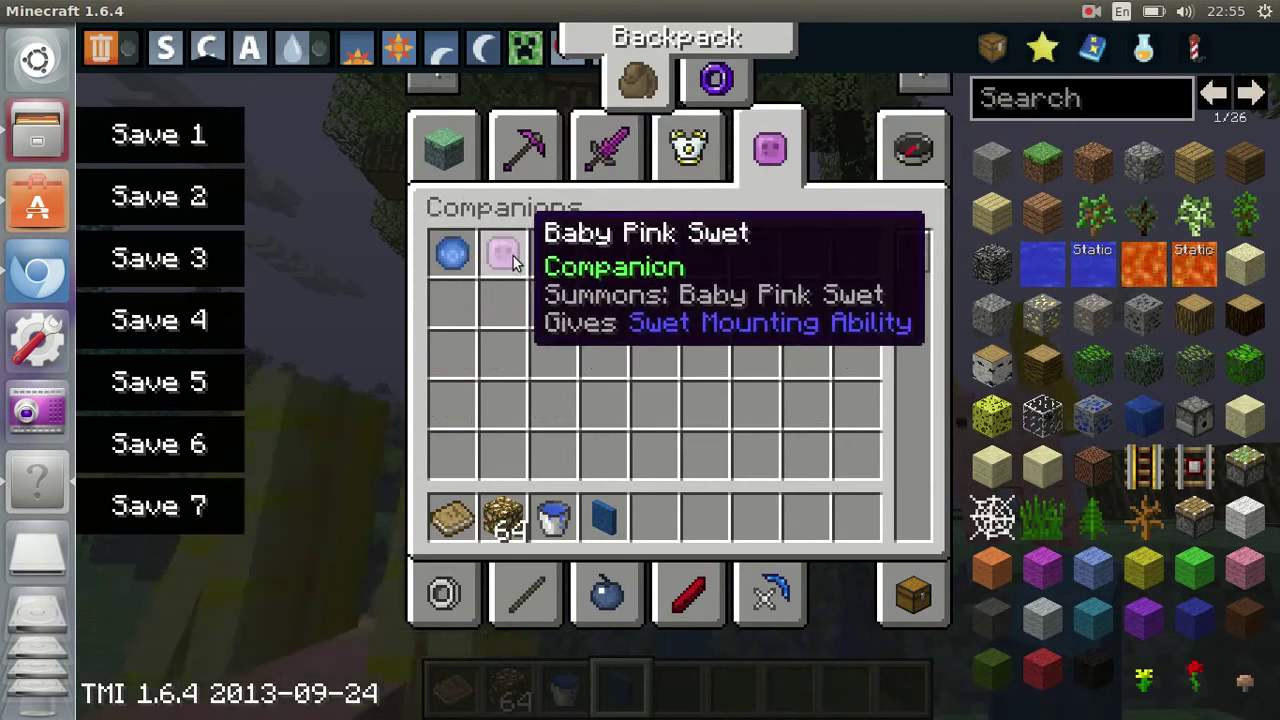
Step: Browse Aether Miscellaneous, Food and Materials, and take an Ambrosium Shard for the hotbar
{"action": "left_click", "coordinate": [912, 148]}
{"action": "left_click", "coordinate": [704, 600]}
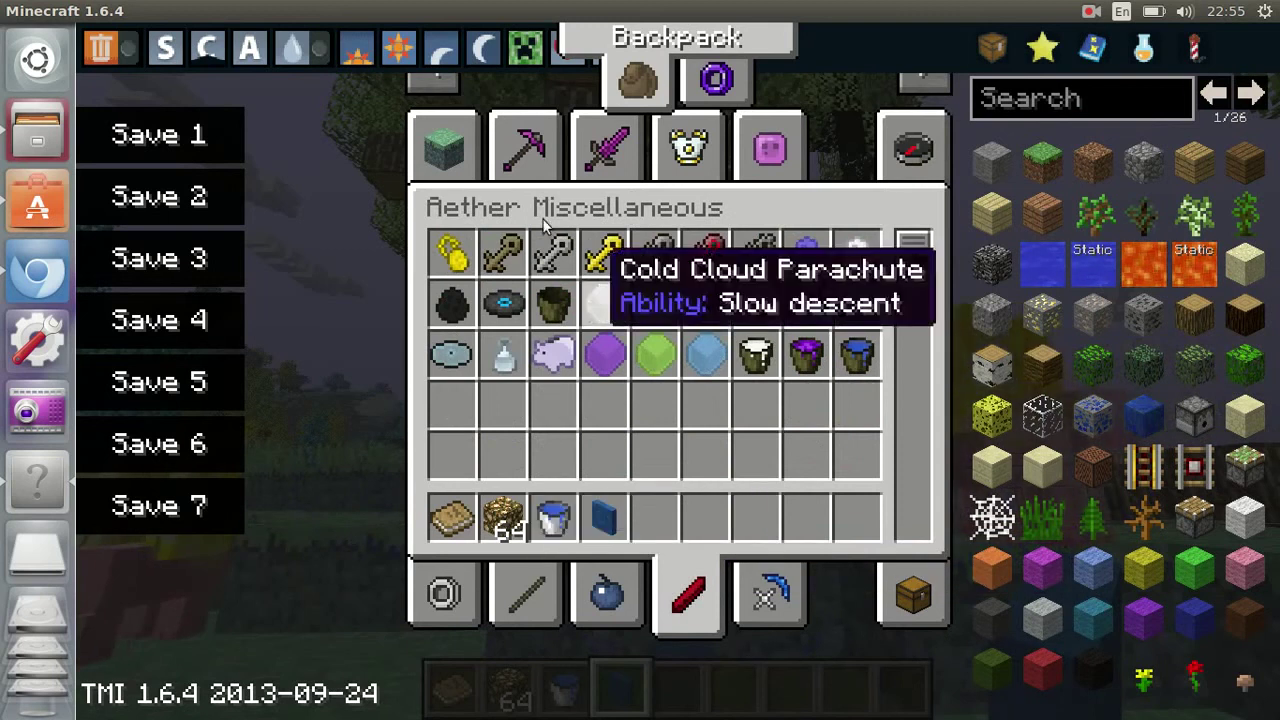
{"action": "left_click", "coordinate": [630, 608]}
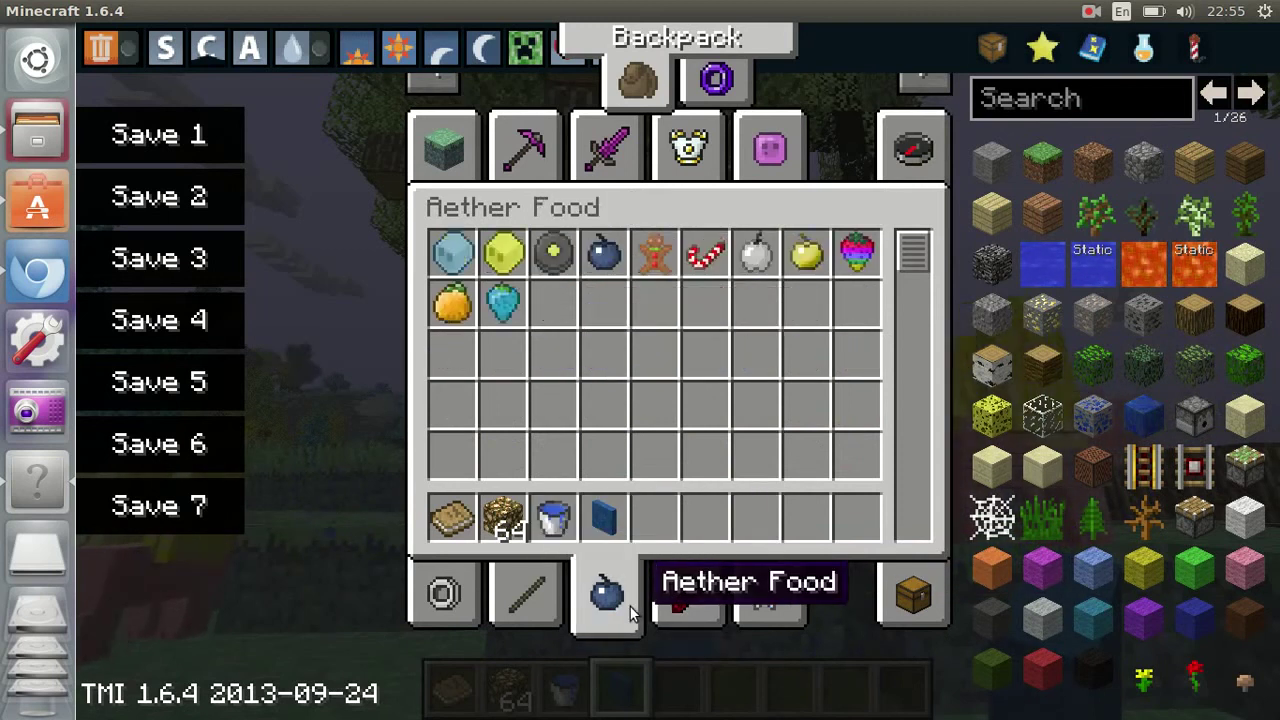
{"action": "left_click", "coordinate": [532, 607]}
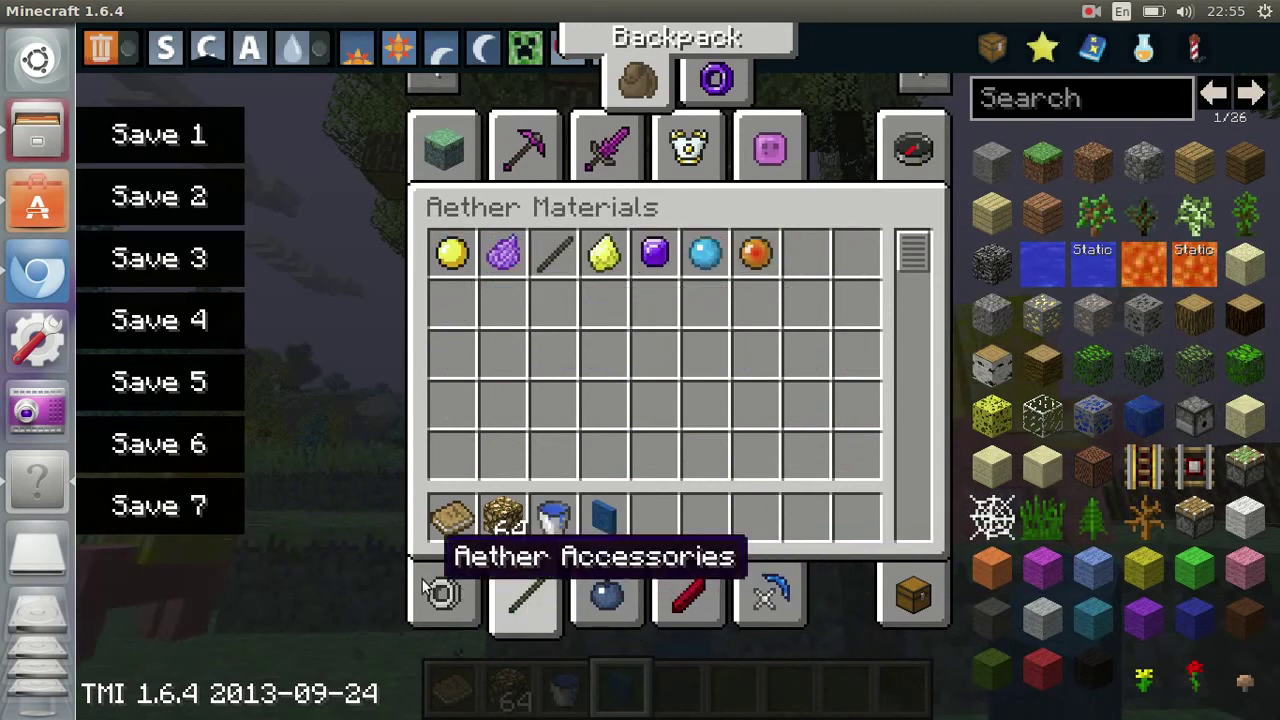
{"action": "left_click", "coordinate": [615, 255]}
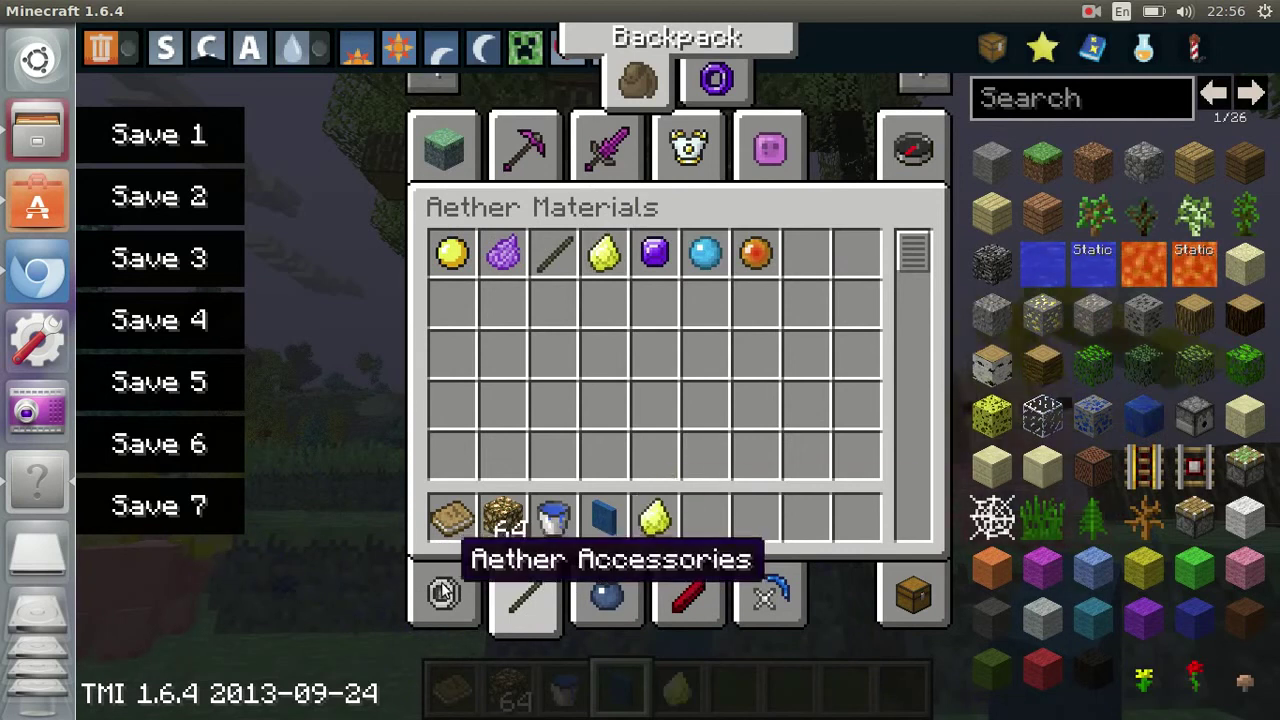
Step: Look through the Aether Accessories, Miscellaneous and TConstruct Materials categories
{"action": "left_click", "coordinate": [443, 593]}
{"action": "left_click", "coordinate": [692, 598]}
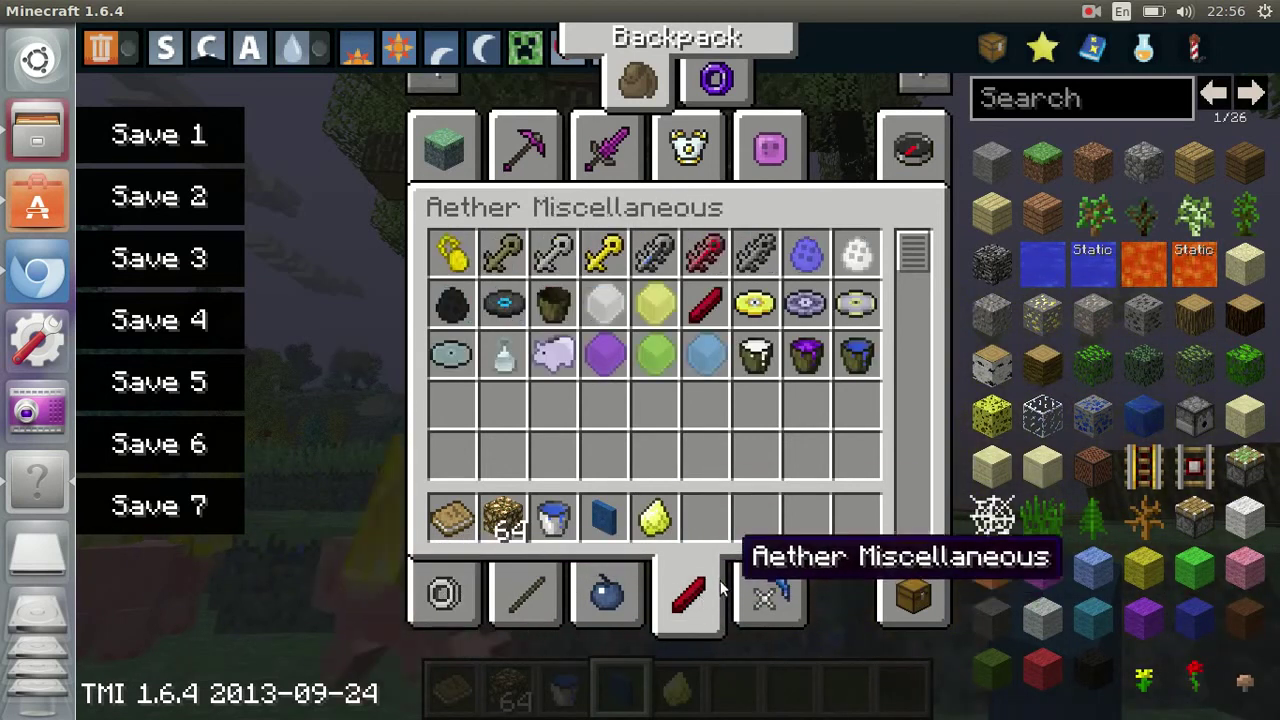
{"action": "left_click", "coordinate": [768, 596]}
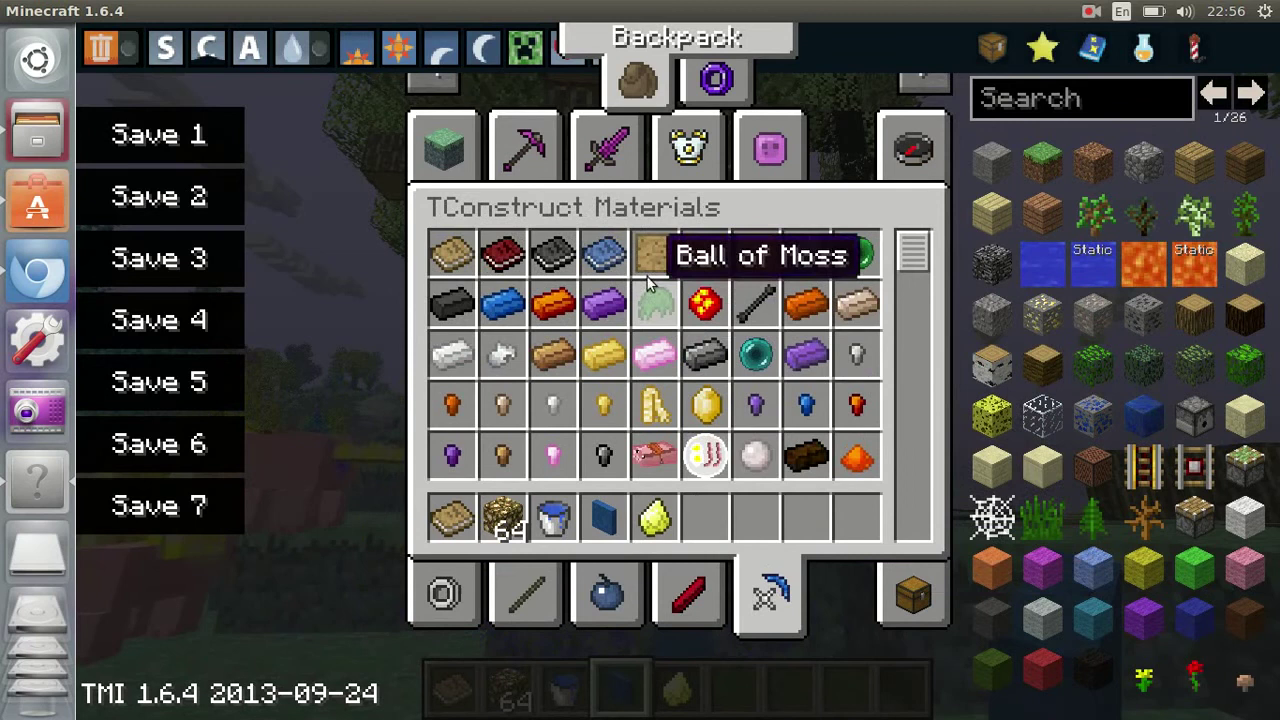
{"action": "scroll", "coordinate": [780, 377], "scroll_direction": "down", "scroll_amount": 10}
{"action": "scroll", "coordinate": [770, 375], "scroll_direction": "down", "scroll_amount": 3}
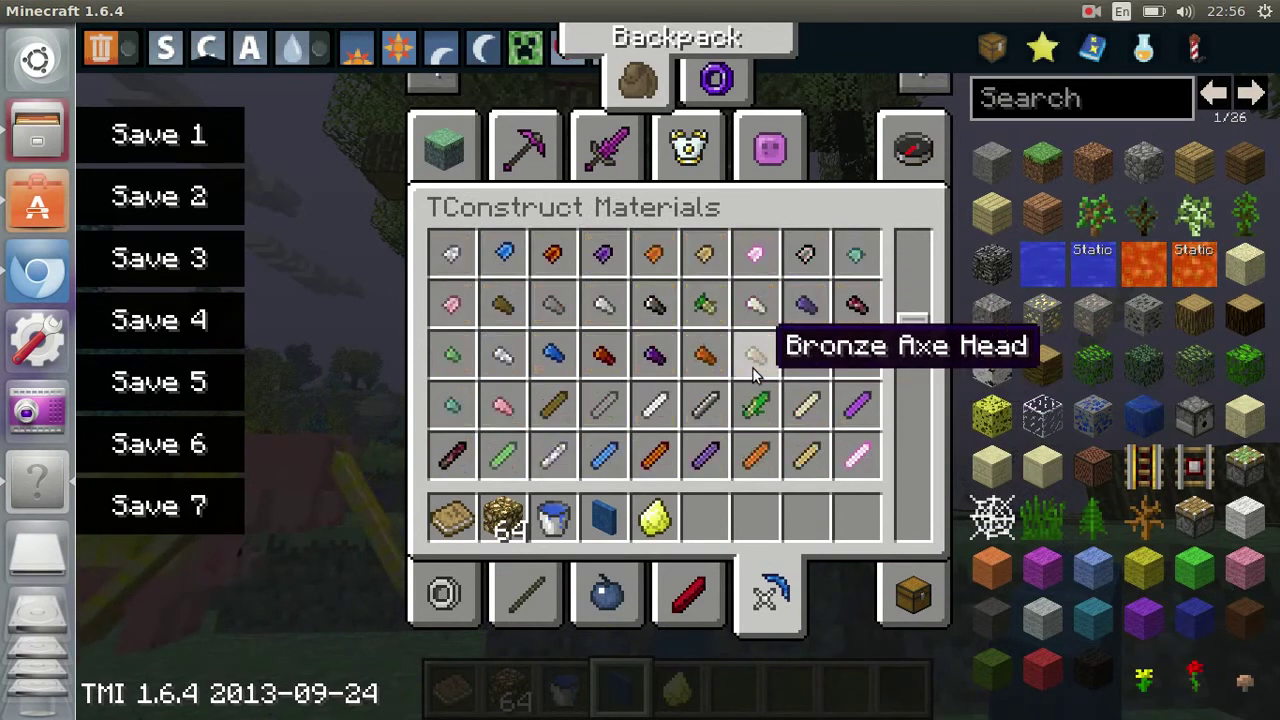
Step: Move the Incubator from the Aether Blocks category into an empty hotbar slot
{"action": "left_click", "coordinate": [686, 148]}
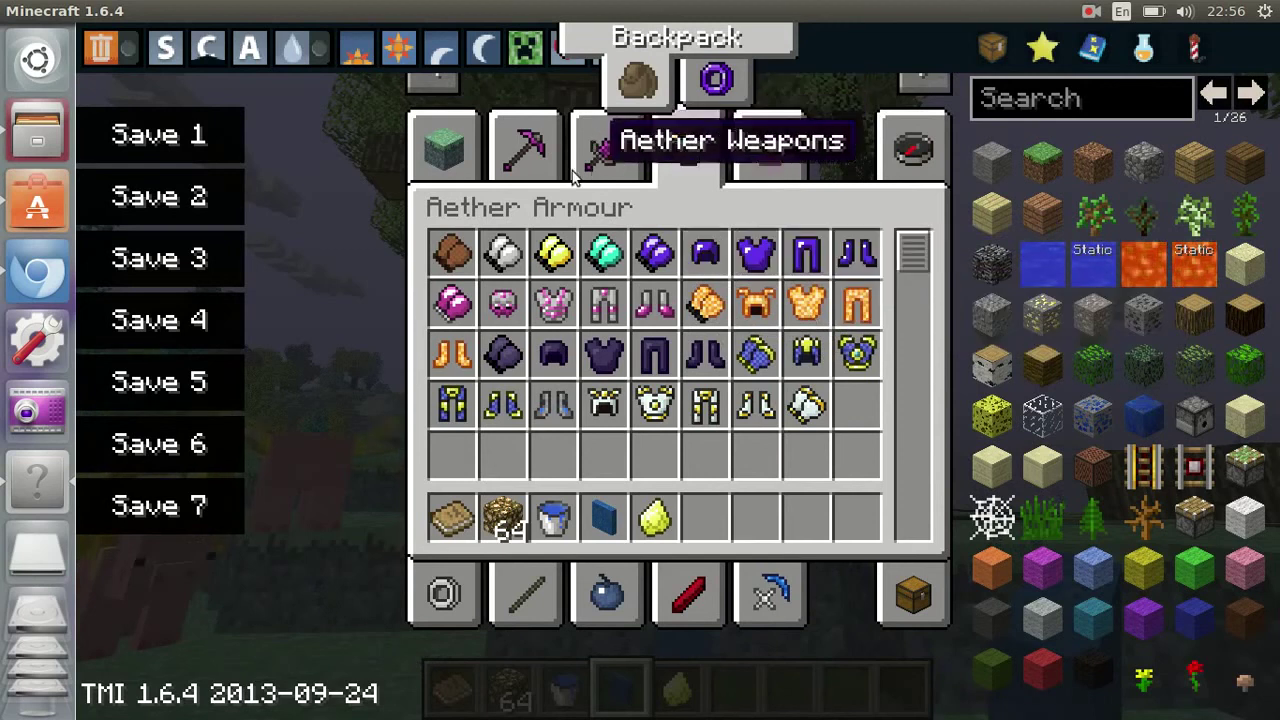
{"action": "left_click", "coordinate": [452, 148]}
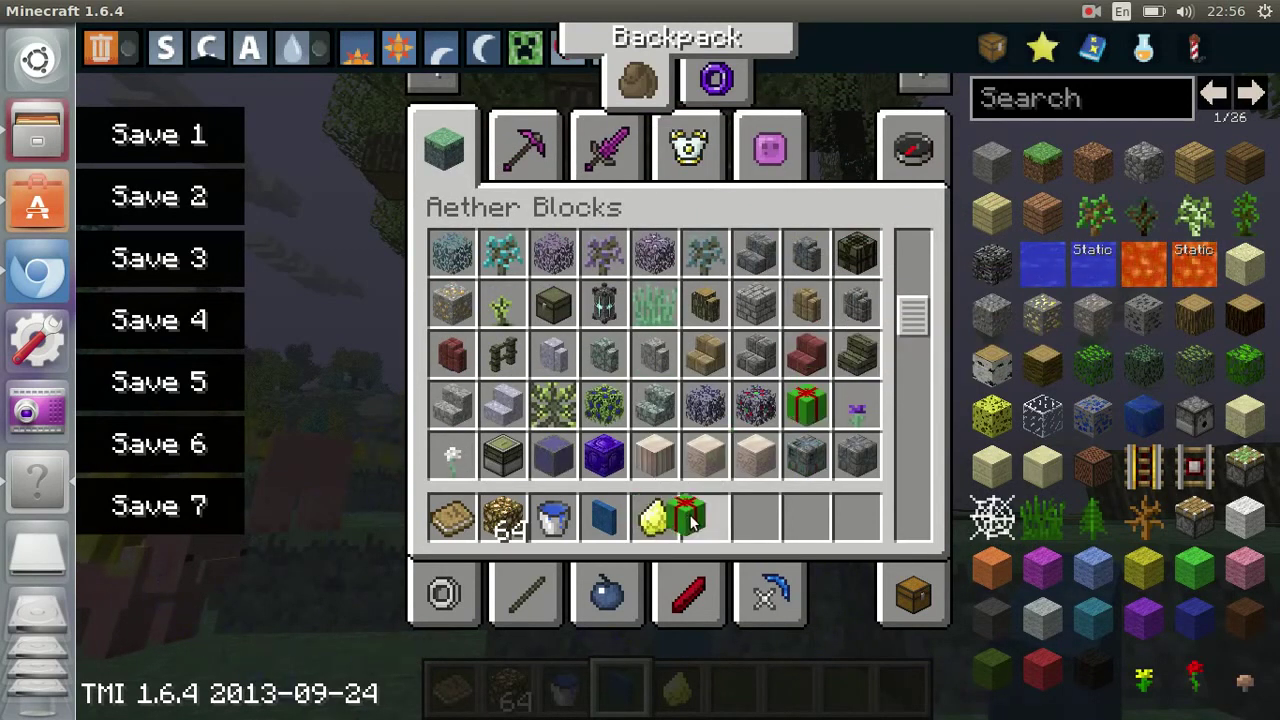
{"action": "scroll", "coordinate": [700, 425], "scroll_direction": "down", "scroll_amount": 2}
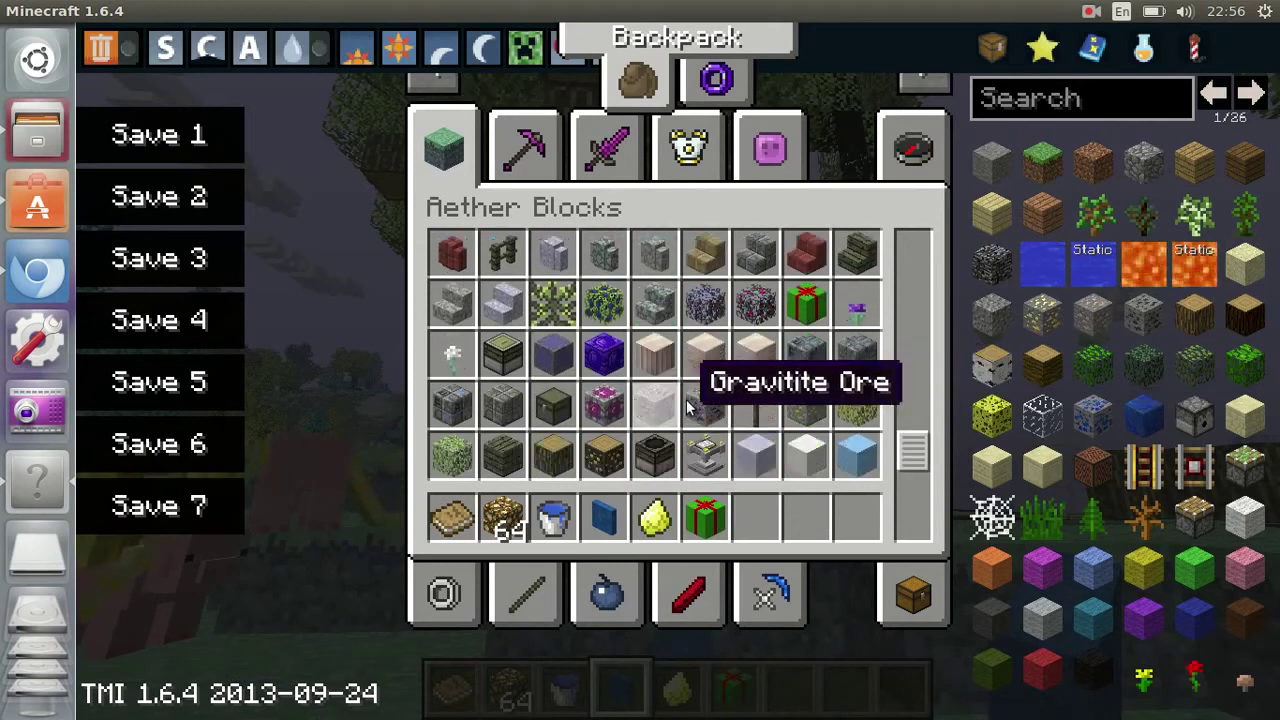
{"action": "left_click", "coordinate": [663, 455]}
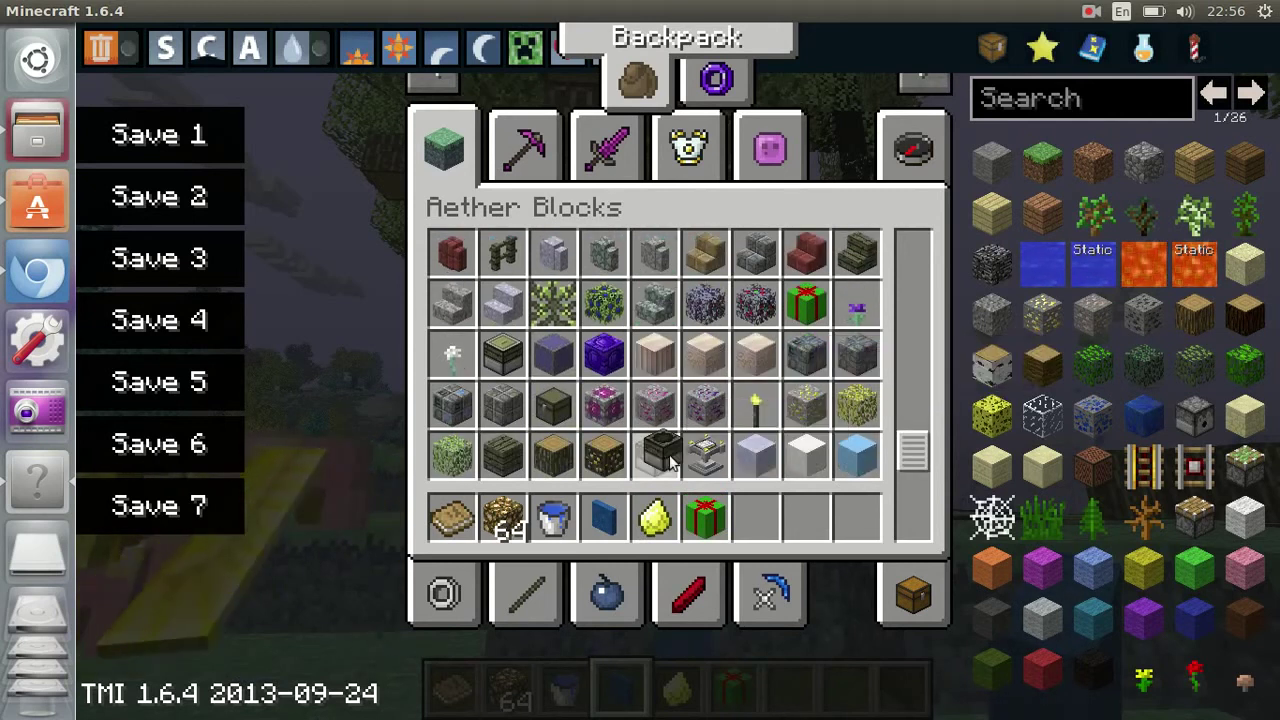
{"action": "left_click", "coordinate": [752, 512]}
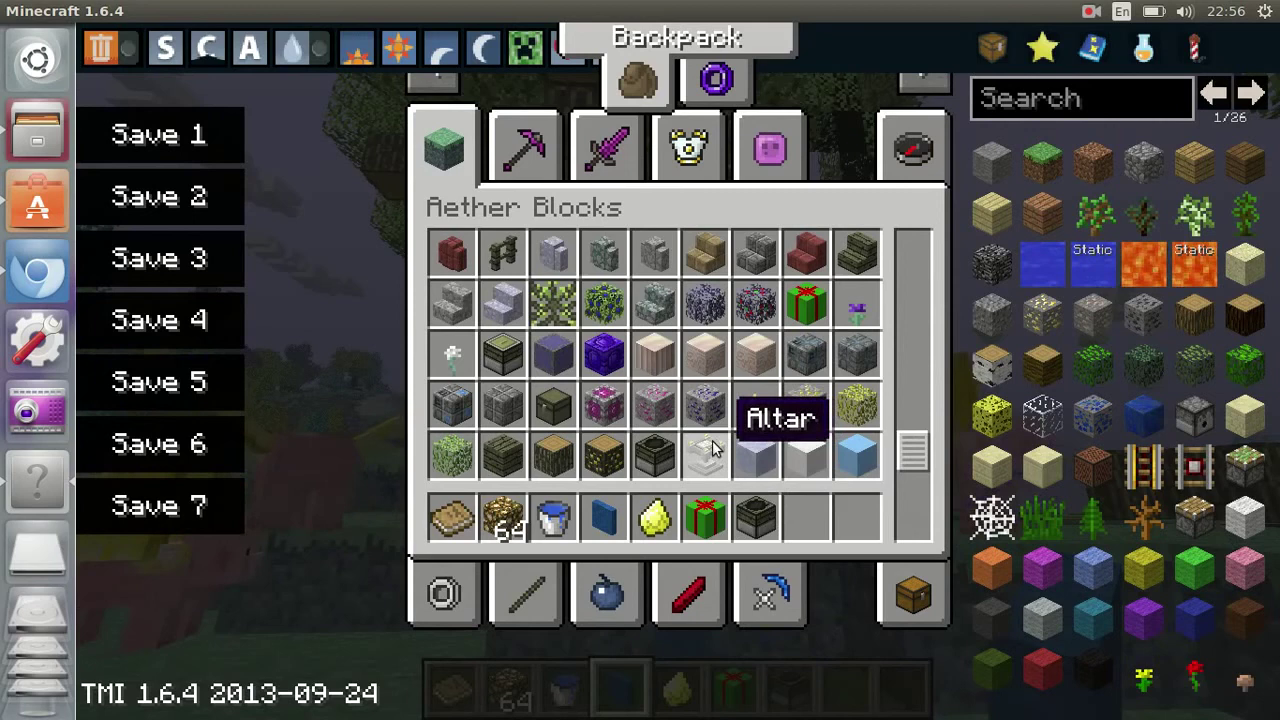
Step: Place the Incubator on the Aether ground, view its interface, then return to the creative inventory
{"action": "key", "text": "e"}
{"action": "scroll", "coordinate": [640, 360], "scroll_direction": "down", "scroll_amount": 1}
{"action": "right_click", "coordinate": [678, 372]}
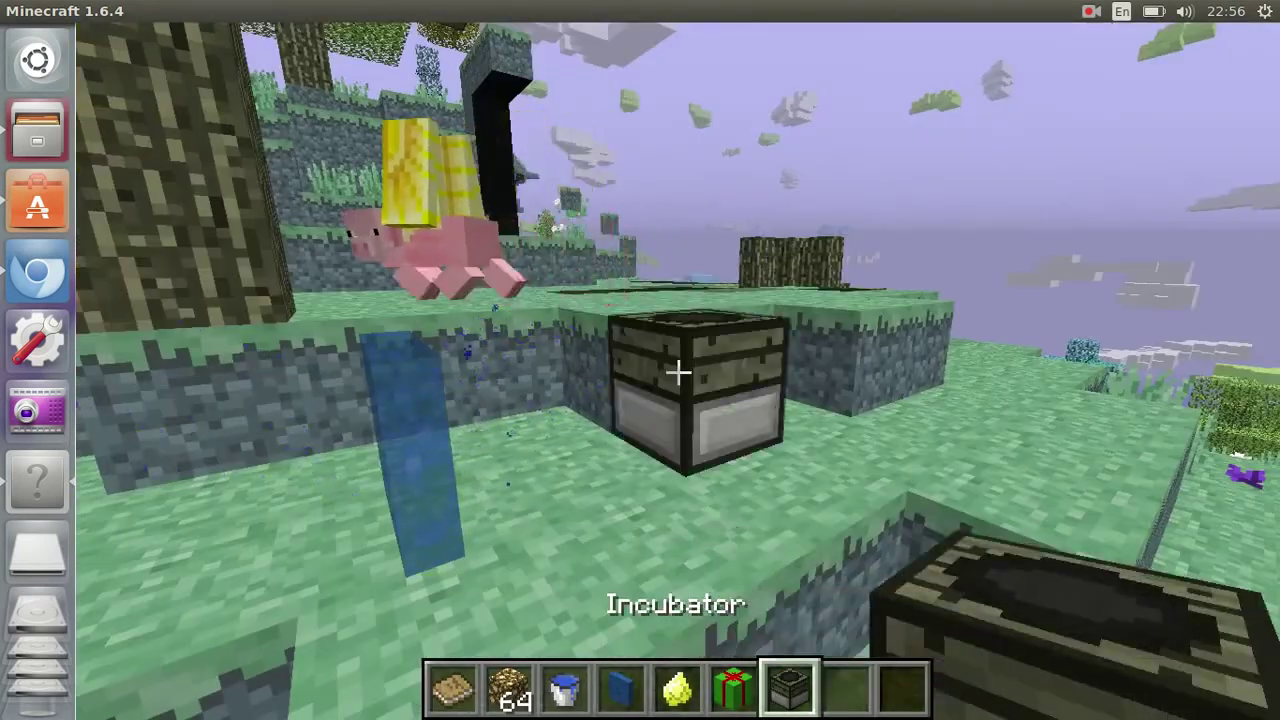
{"action": "right_click", "coordinate": [678, 372]}
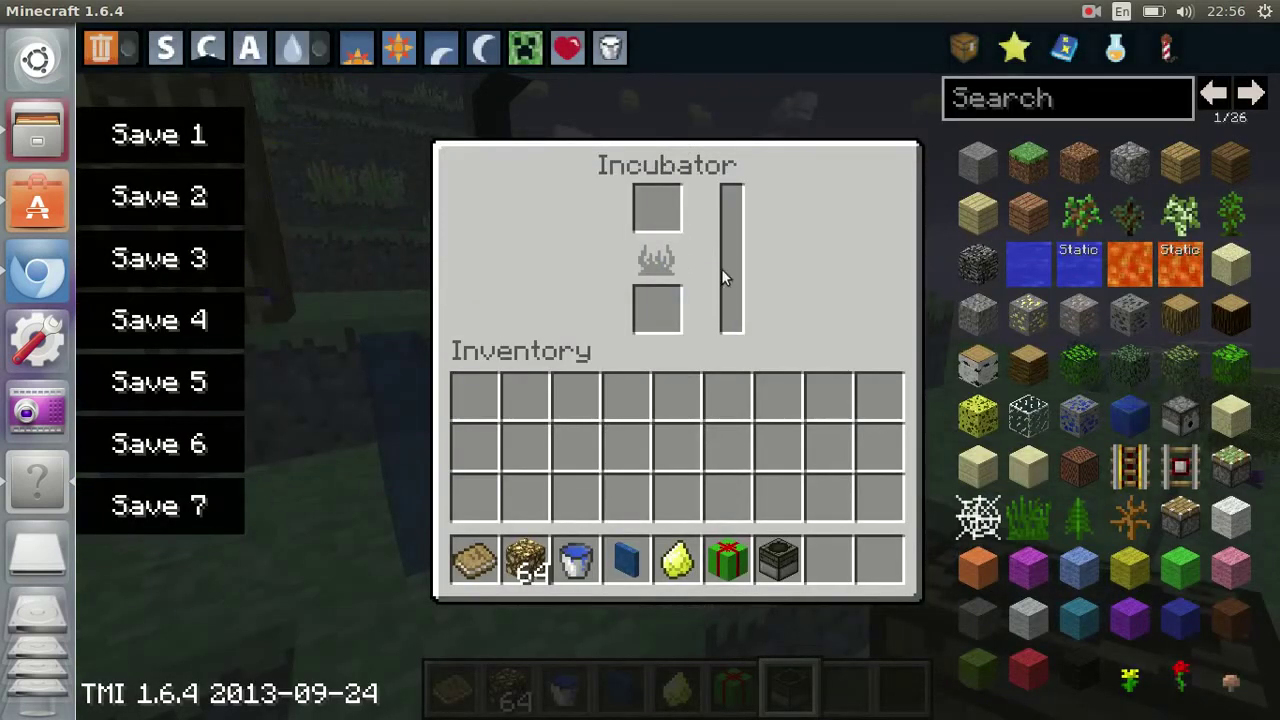
{"action": "key", "text": "e"}
{"action": "key", "text": "e"}
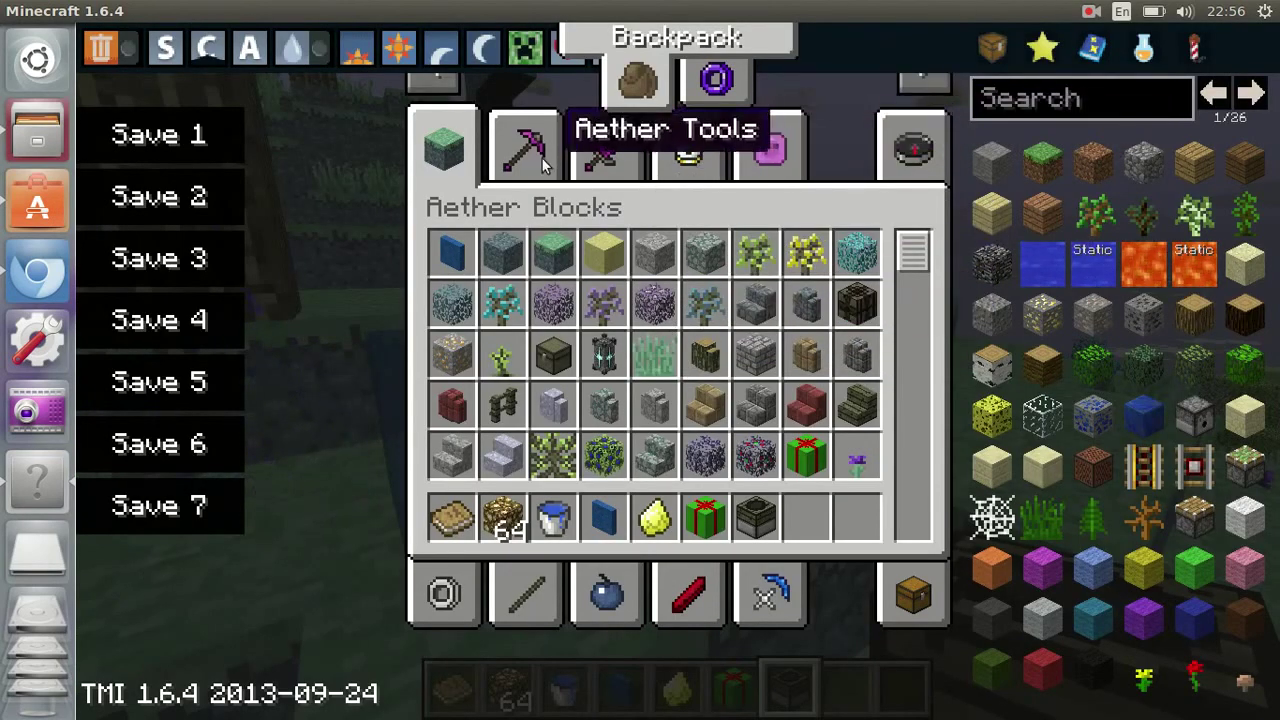
Step: Scroll through the Aether Blocks items, then leave the inventory to view the Incubator in the Aether
{"action": "scroll", "coordinate": [800, 370], "scroll_direction": "down", "scroll_amount": 4}
{"action": "scroll", "coordinate": [780, 398], "scroll_direction": "up", "scroll_amount": 4}
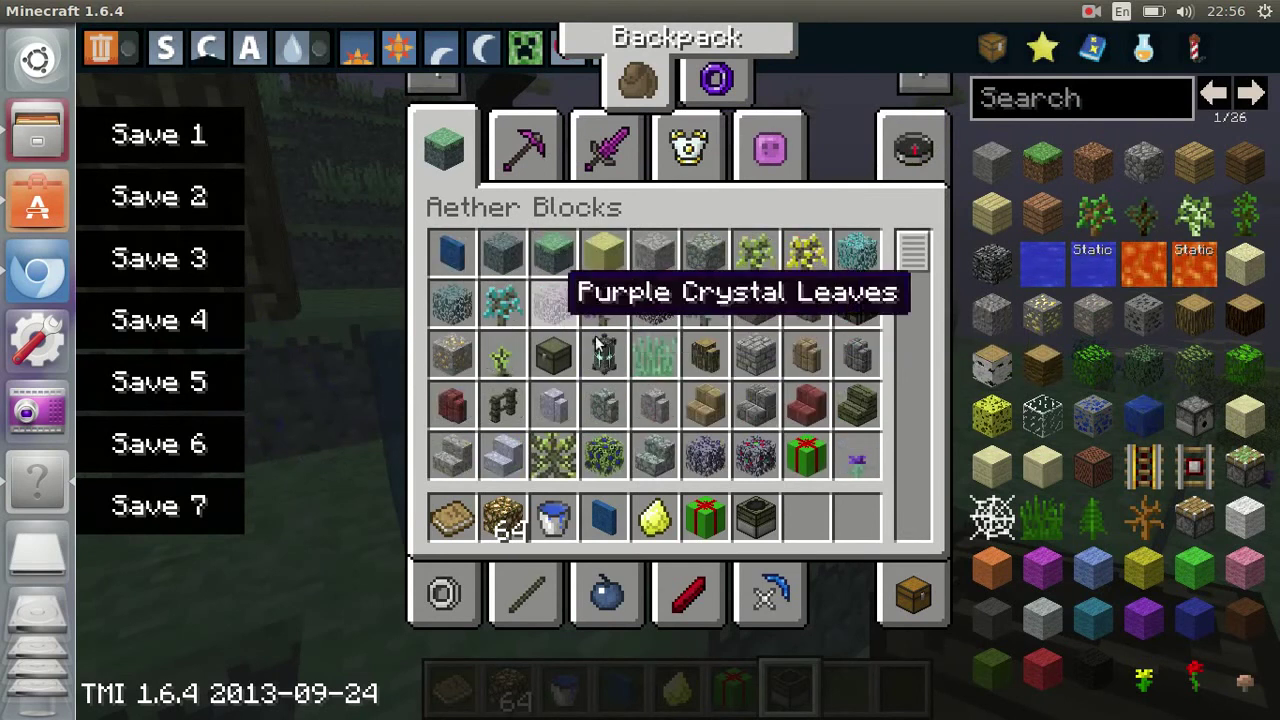
{"action": "scroll", "coordinate": [857, 320], "scroll_direction": "down", "scroll_amount": 4}
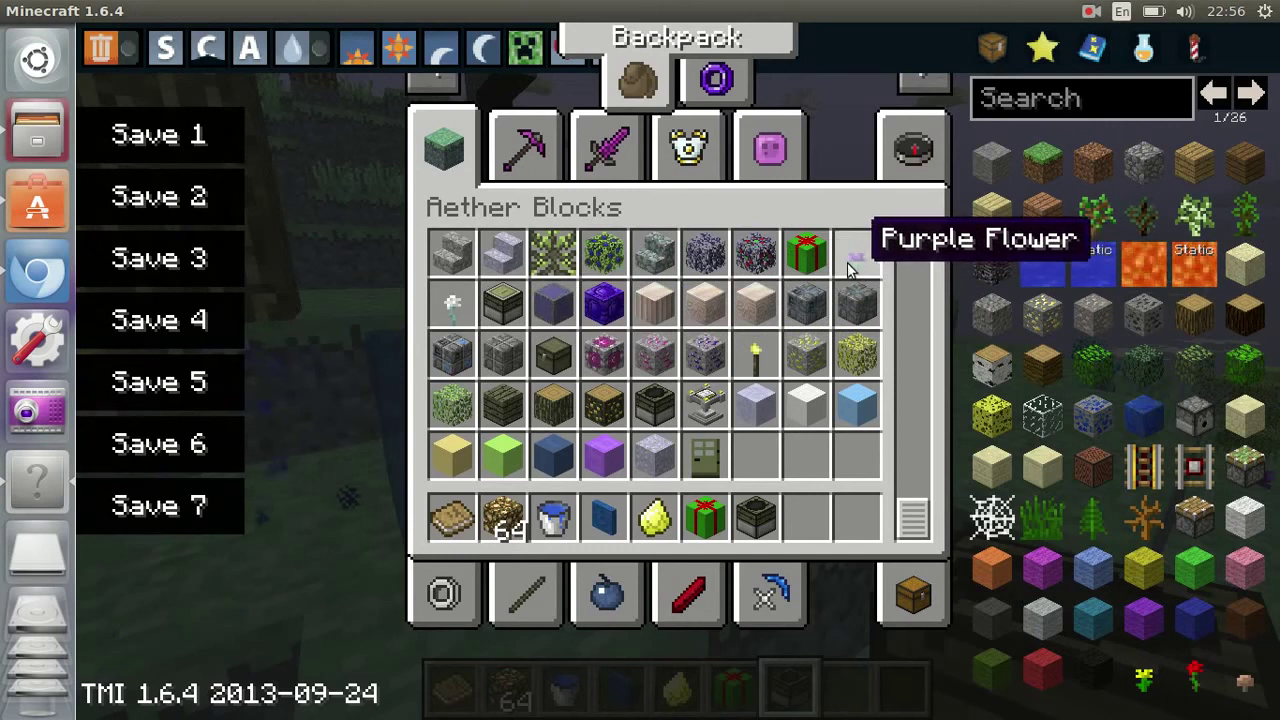
{"action": "scroll", "coordinate": [855, 310], "scroll_direction": "up", "scroll_amount": 2}
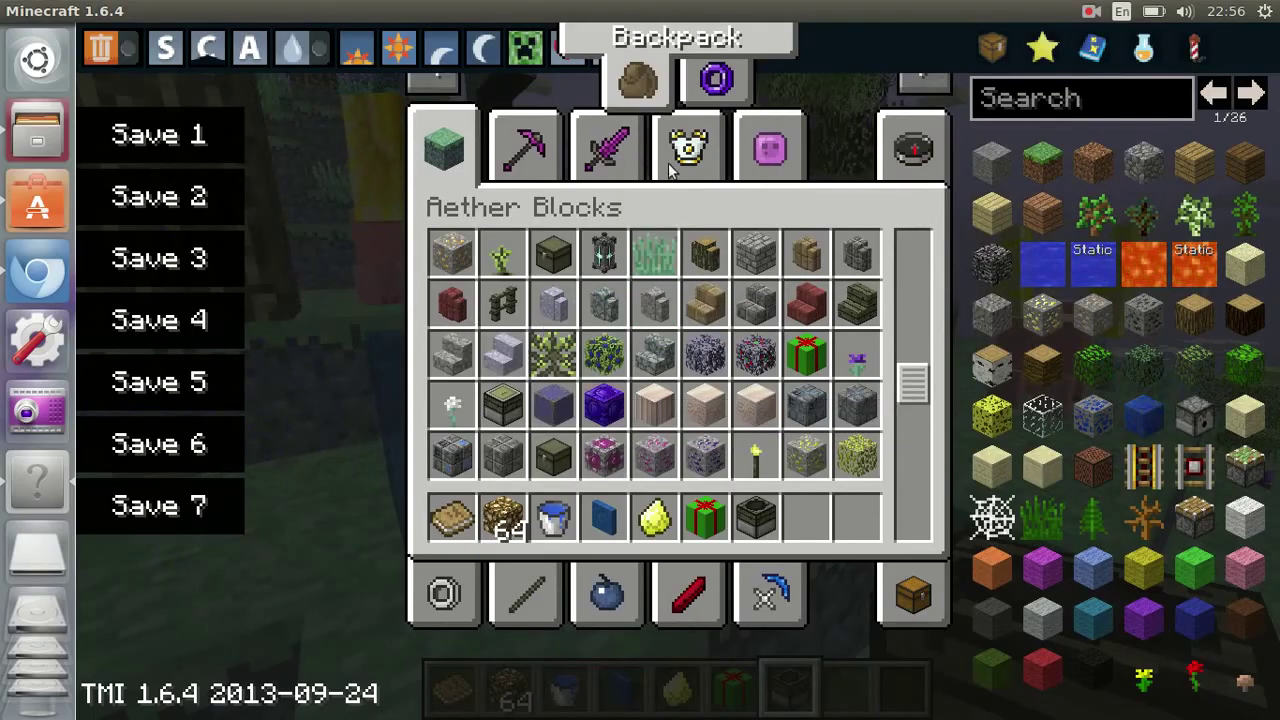
{"action": "key", "text": "e"}
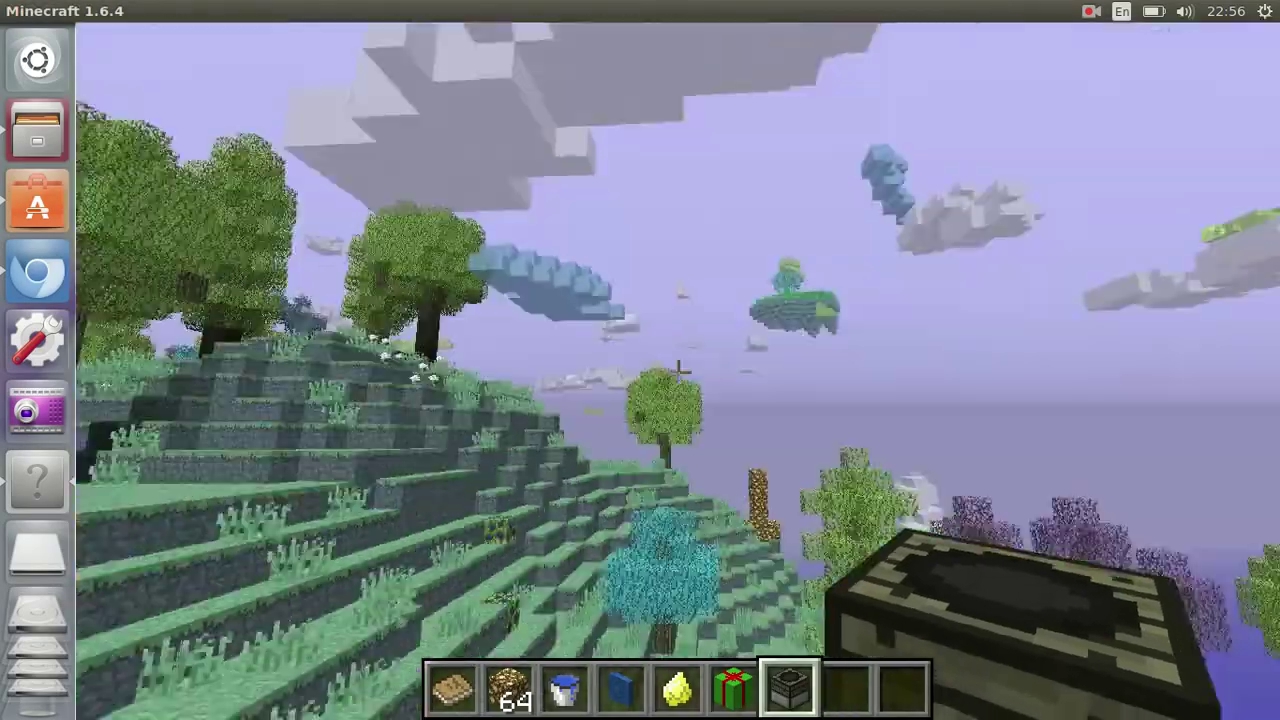